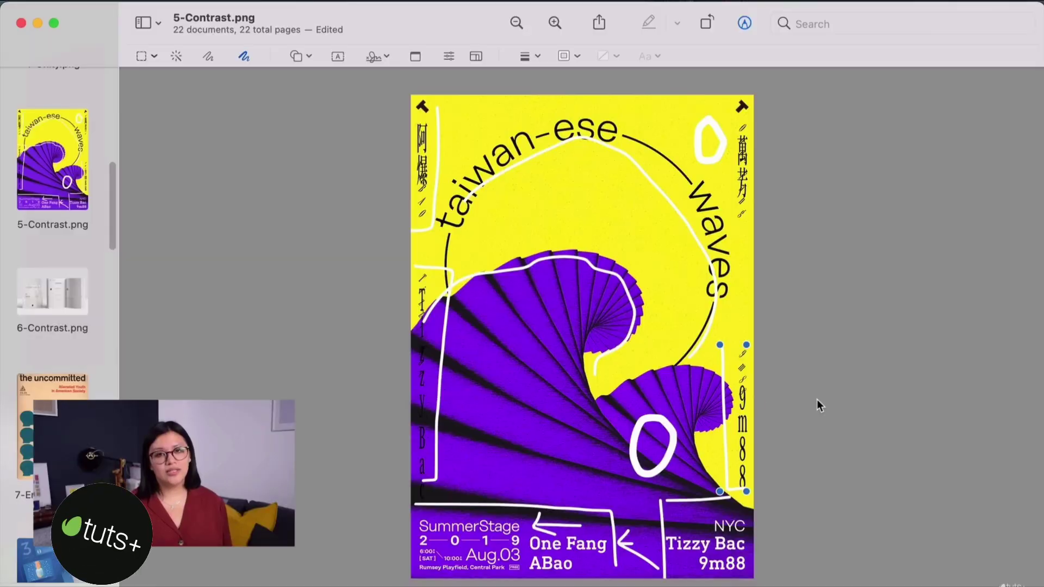
Step: Show the 6-Contrast.png company profile brochure mockup in Preview's main view
click(33, 294)
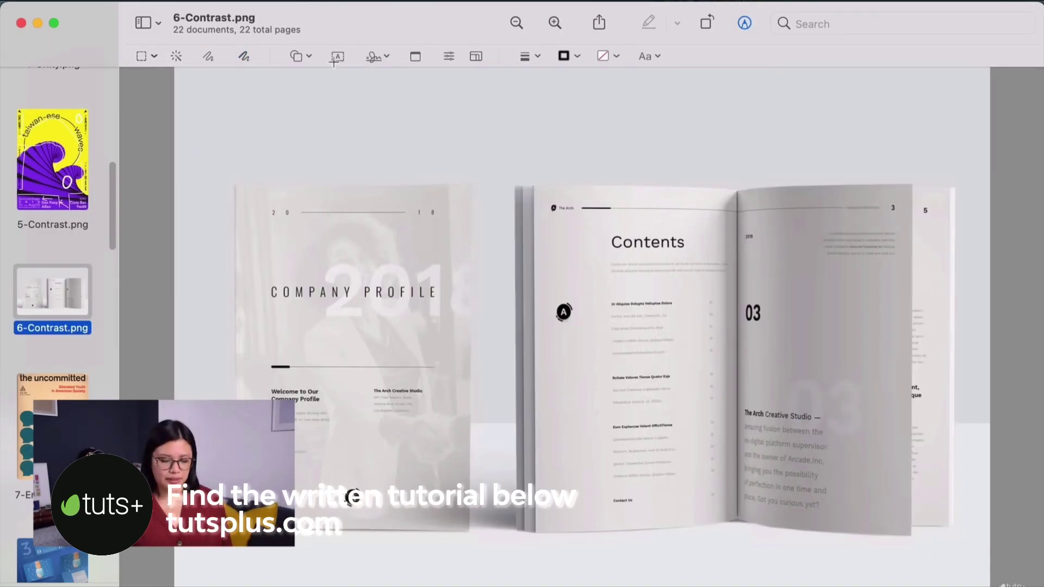
click(571, 58)
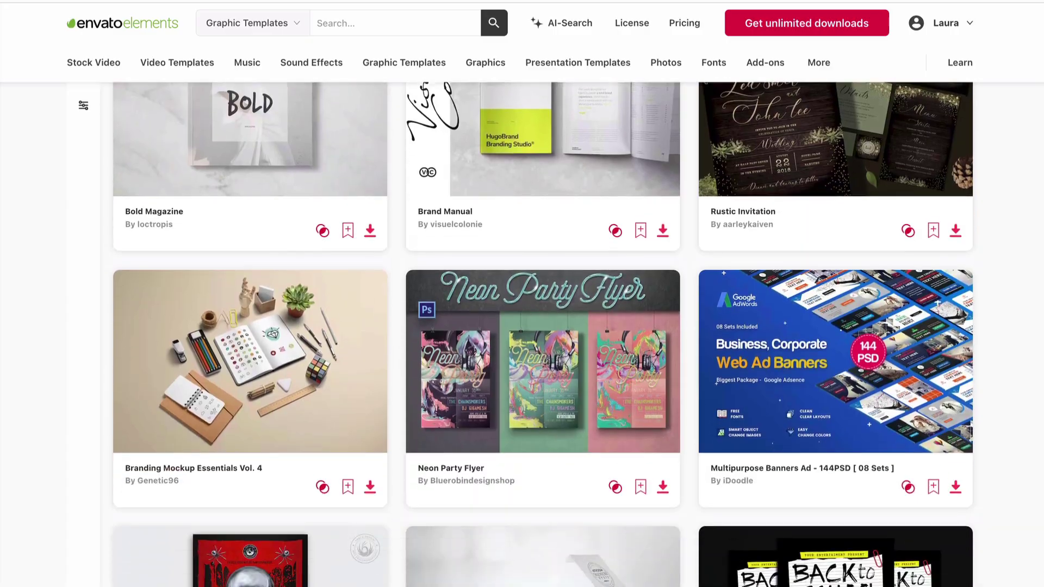
Step: Open the Retro Winter Music Flyer Set template page and scroll down to its large preview
scroll(543, 335, down, 10)
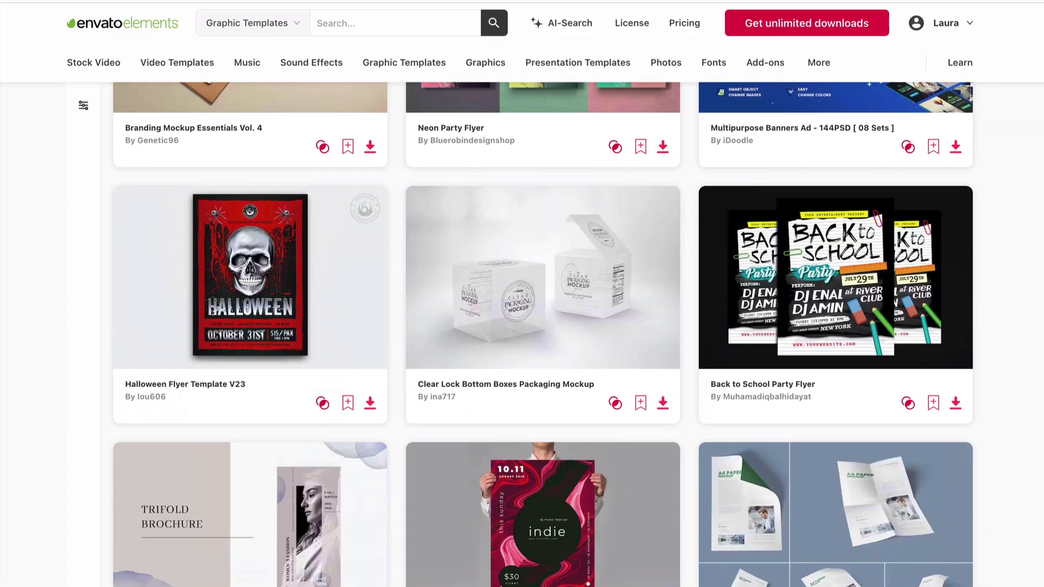
scroll(543, 334, down, 14)
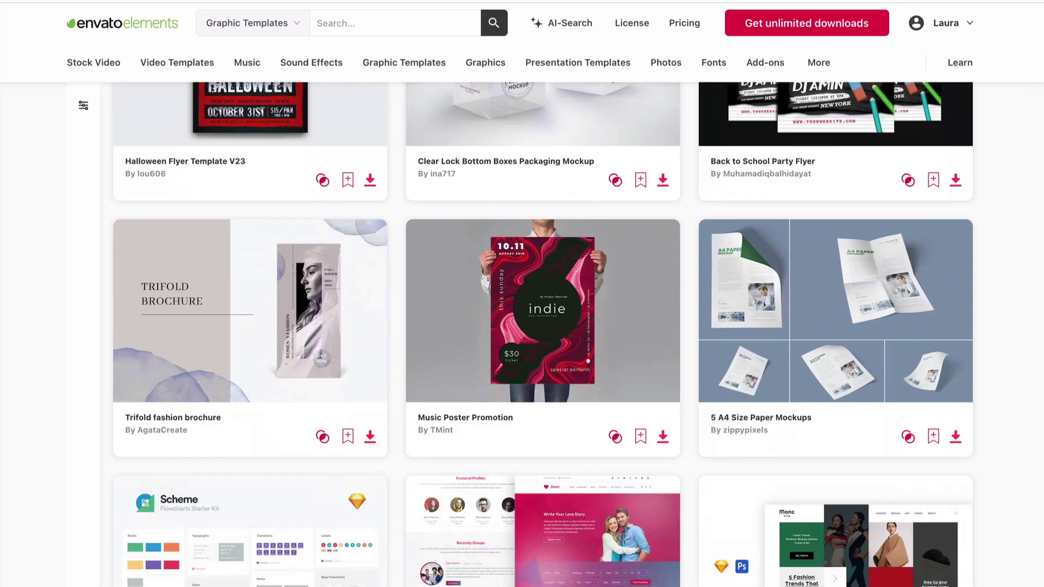
scroll(612, 379, up, 15)
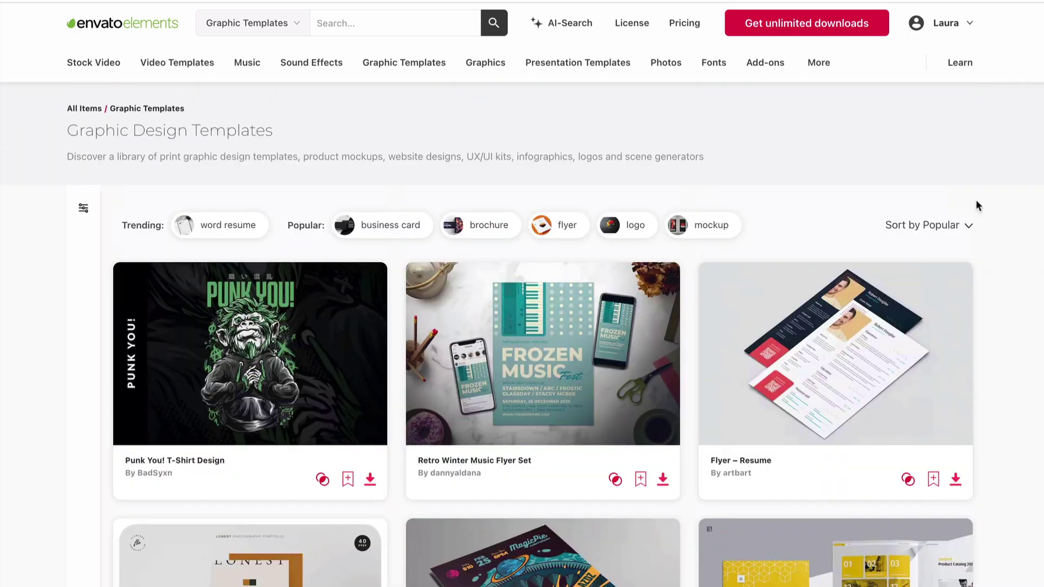
click(613, 379)
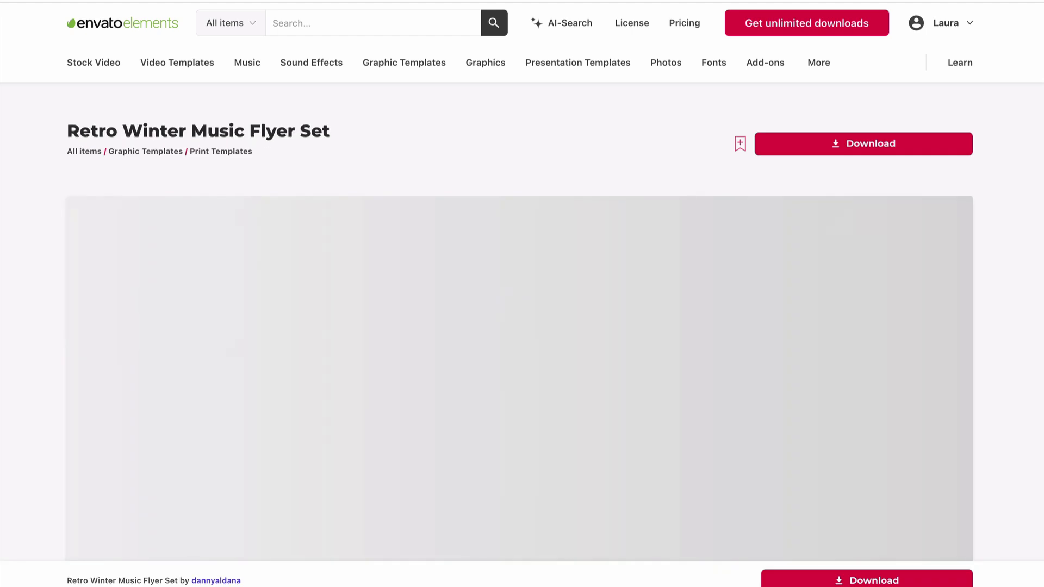
scroll(722, 305, down, 3)
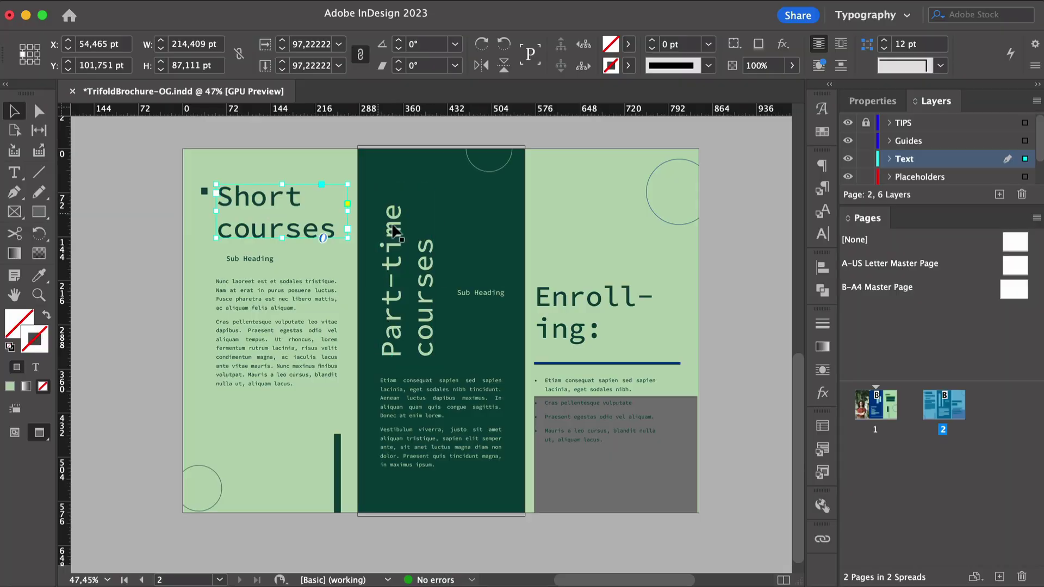
Step: Set the Short courses, Part-time courses and Enroll-ing: headings to 36 pt with 34 pt leading
shift+click(396, 231)
shift+click(570, 298)
key(t)
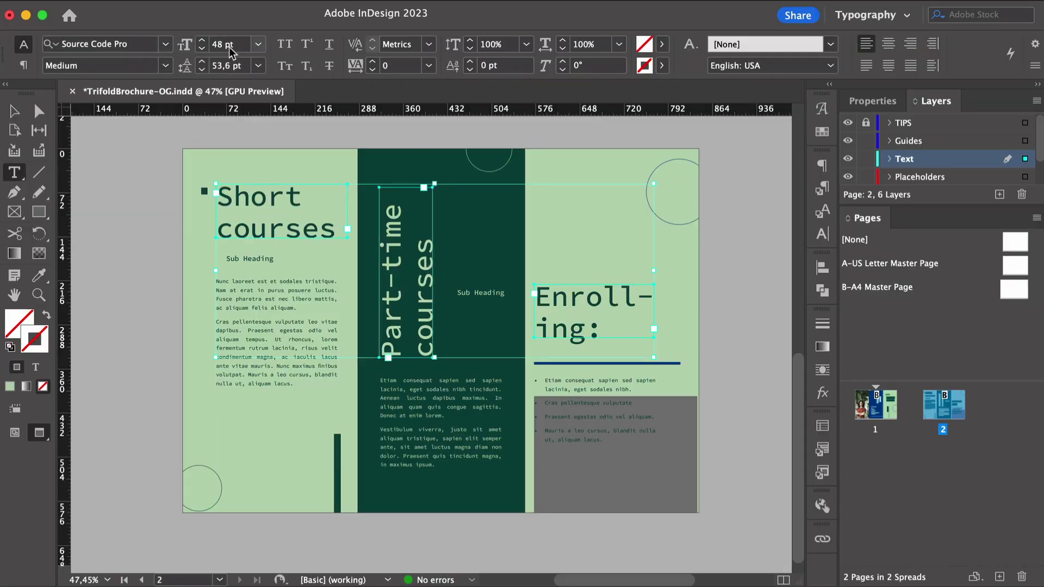
click(258, 44)
click(239, 253)
click(259, 65)
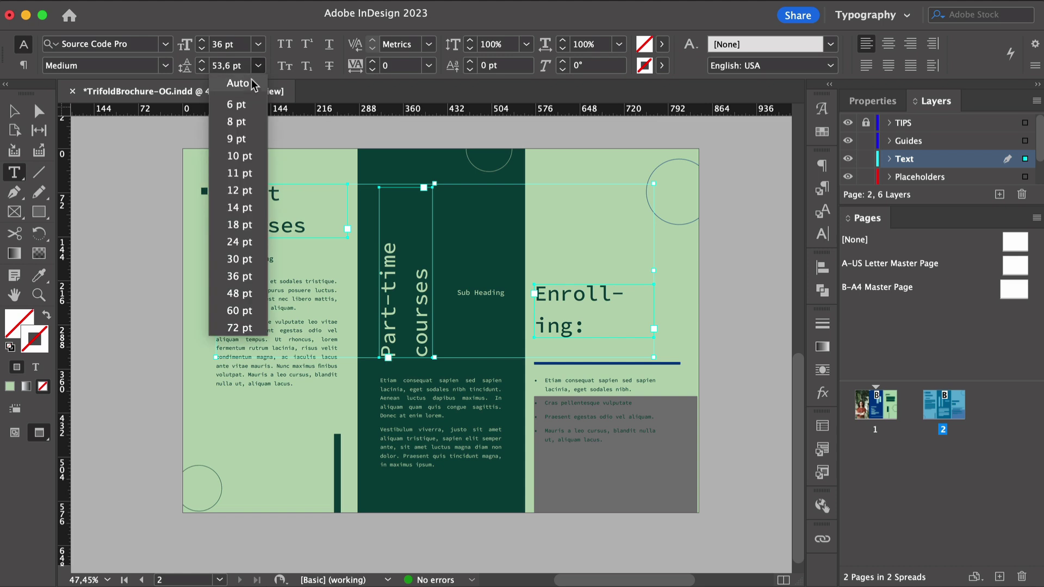
click(239, 84)
click(202, 70)
click(202, 70)
click(201, 70)
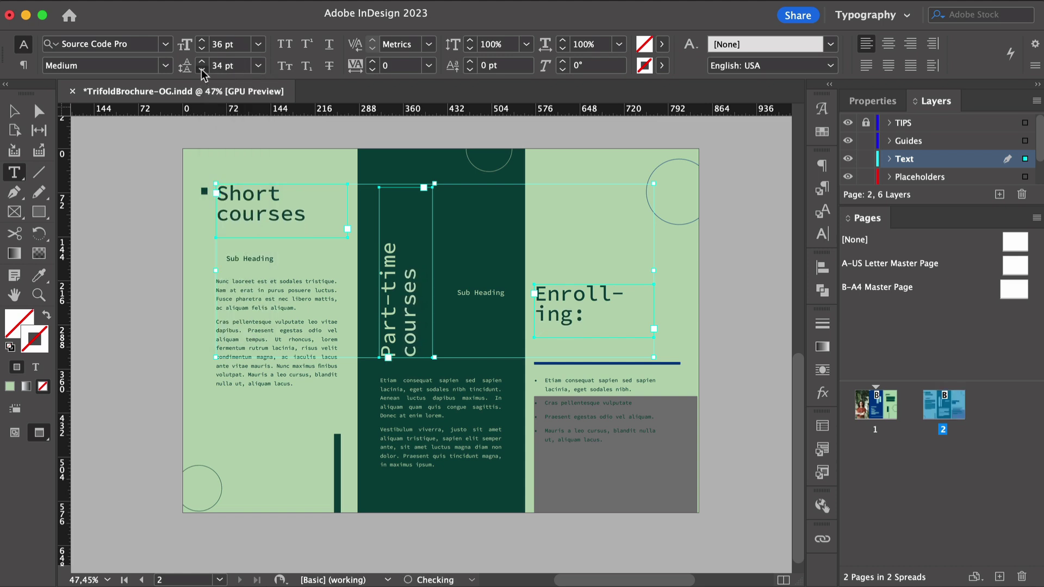
key(Escape)
click(239, 244)
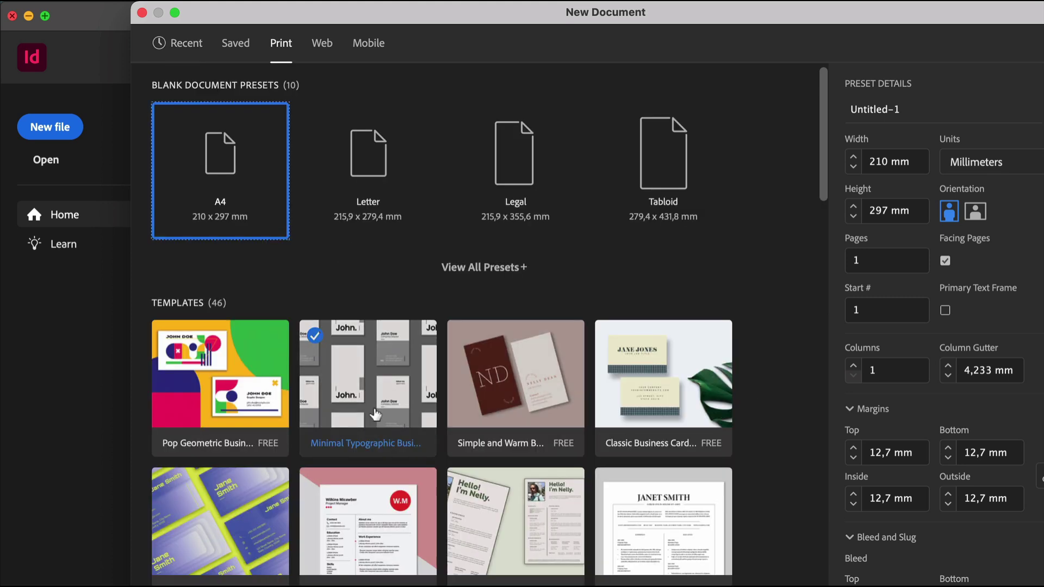
Step: Create a new document from the Minimal Typographic Business Card template
click(397, 393)
drag(772, 16, 661, 20)
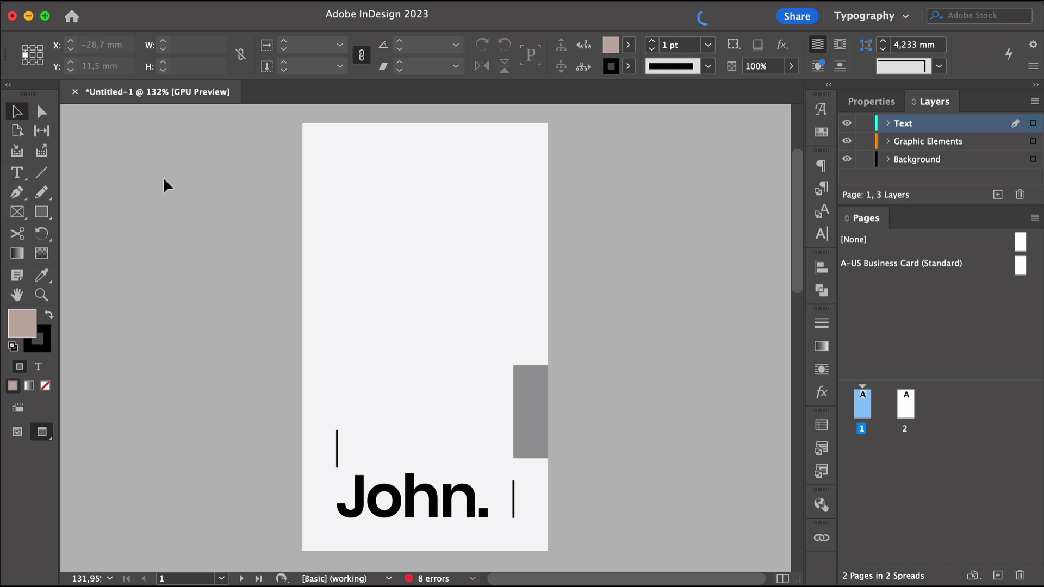
Step: Delete the grey rectangle, rotated text, short line and vertical line beside the name
key(w)
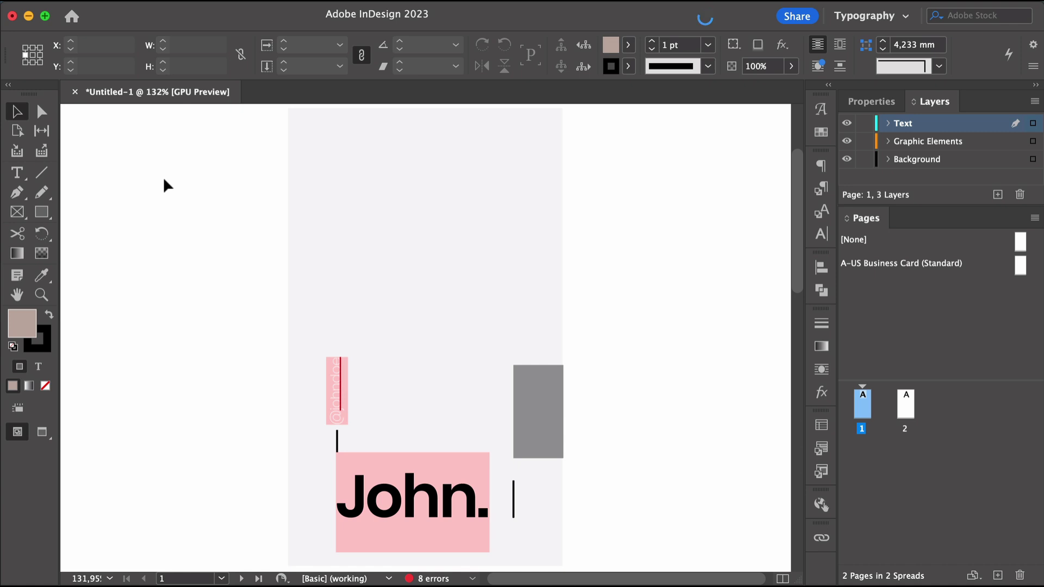
key(w)
drag(538, 332, 521, 328)
key(w)
click(507, 401)
shift+click(319, 396)
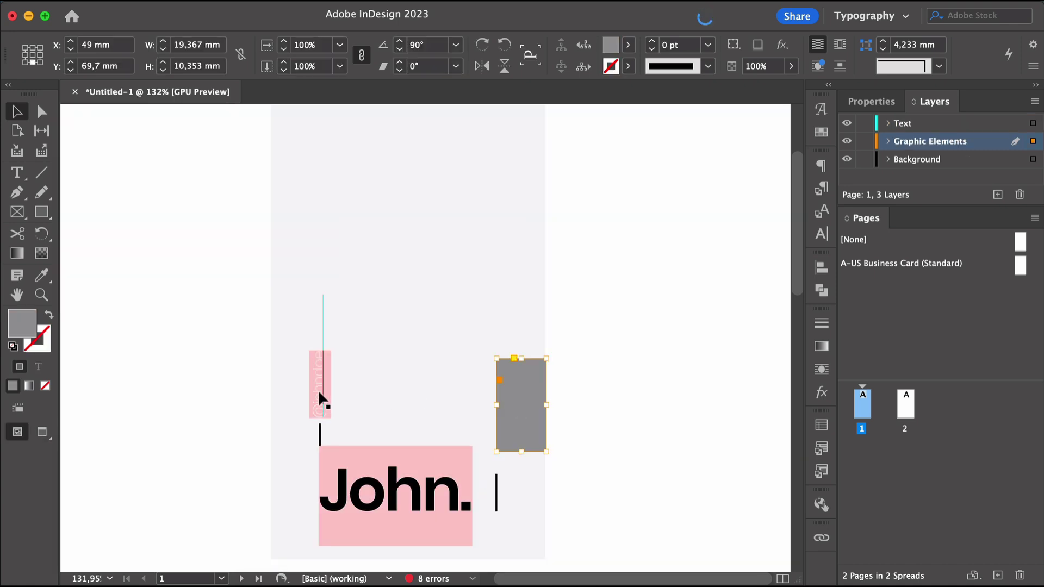
shift+click(320, 433)
shift+click(497, 495)
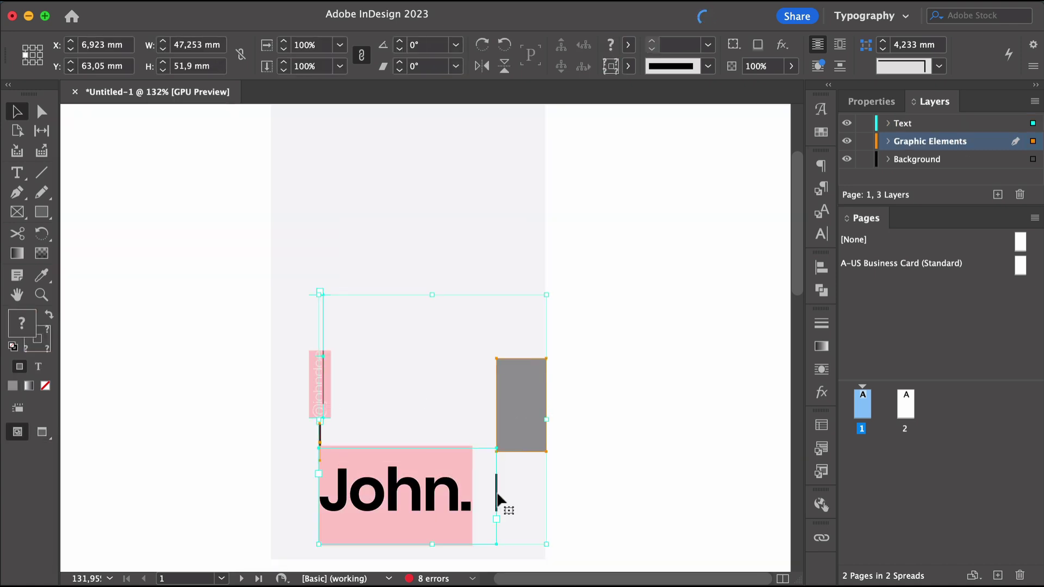
shift+click(497, 494)
key(Delete)
click(497, 495)
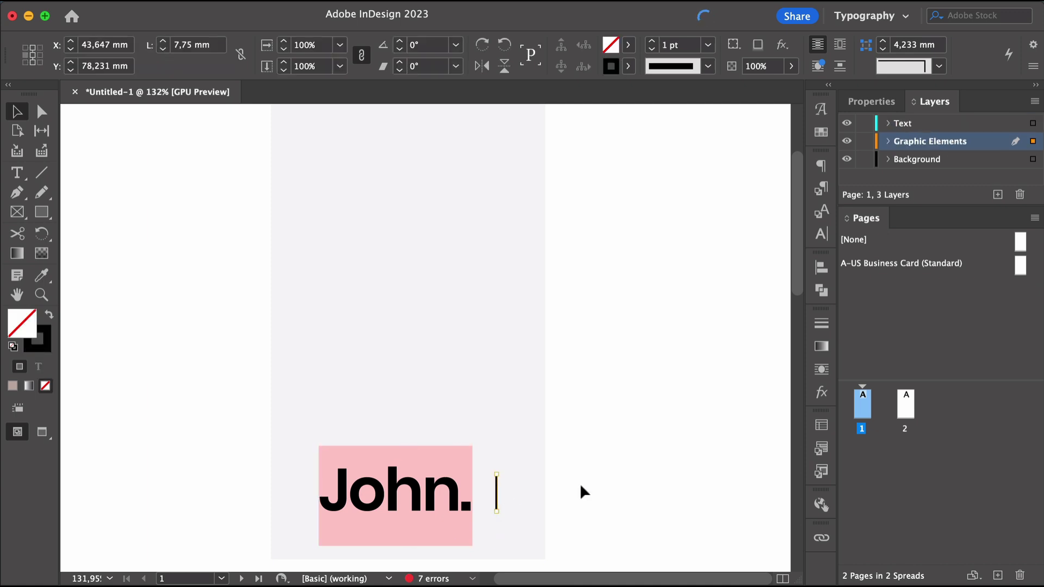
key(Delete)
Step: Replace the name with 'Ink.' and set it in the Awards font
click(396, 492)
triple_click(395, 492)
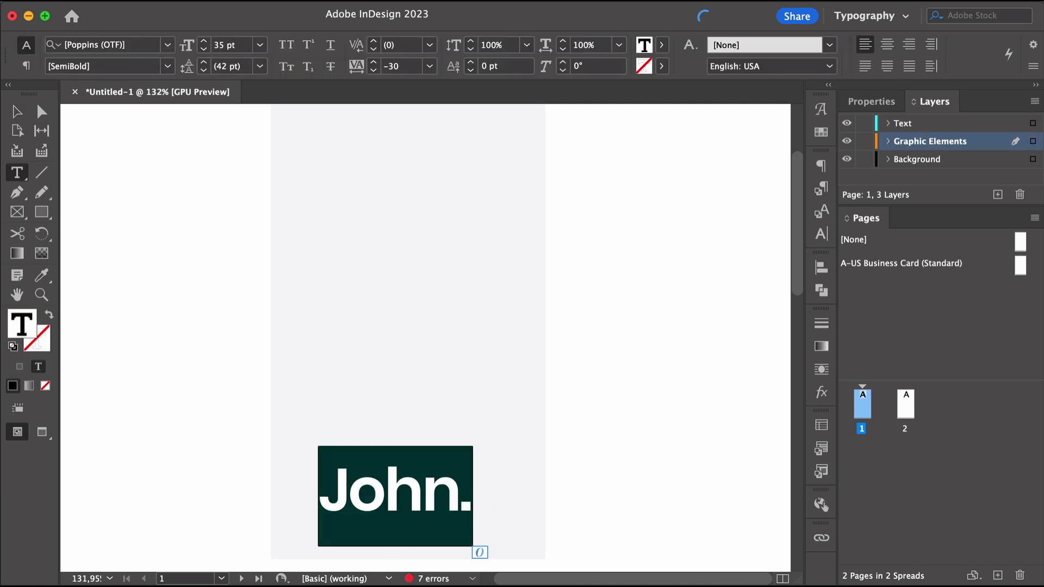
text(Ink.)
key(super+a)
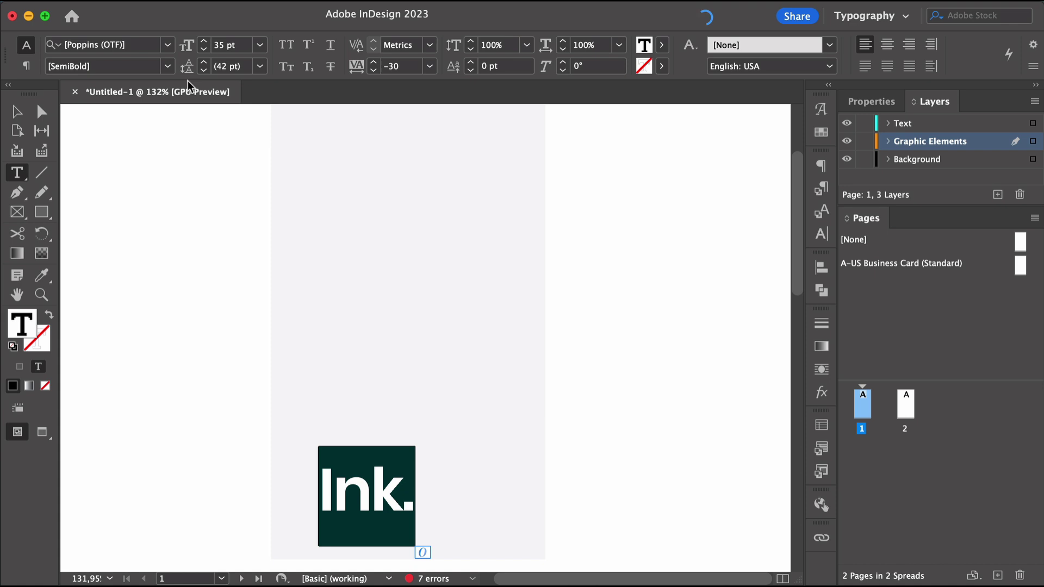
key(super+alt+shift+m)
text(awar)
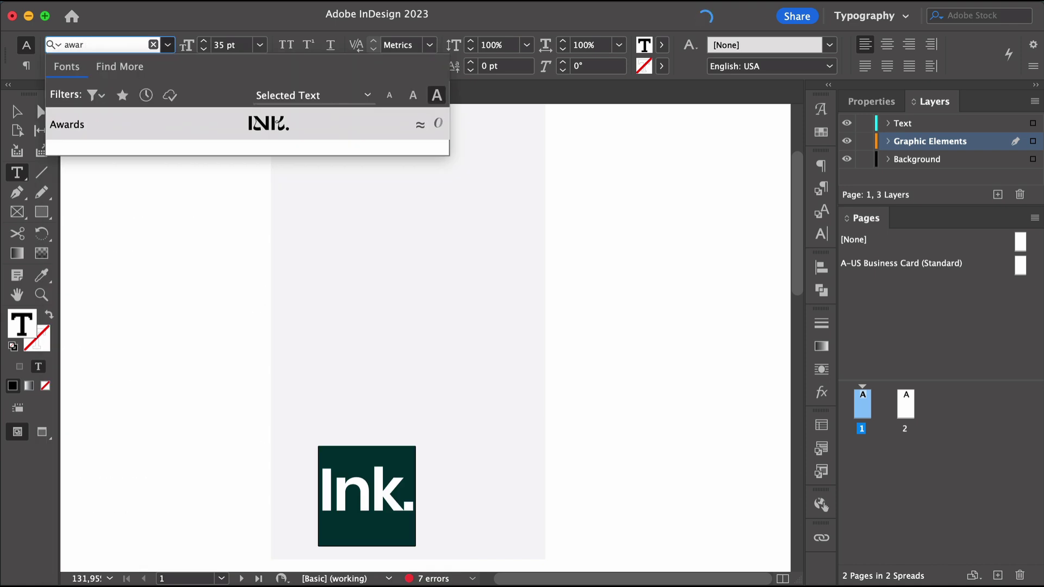
click(163, 128)
Step: Swap the first letter for its alternate lowercase i and move the iNK. wordmark higher
click(385, 473)
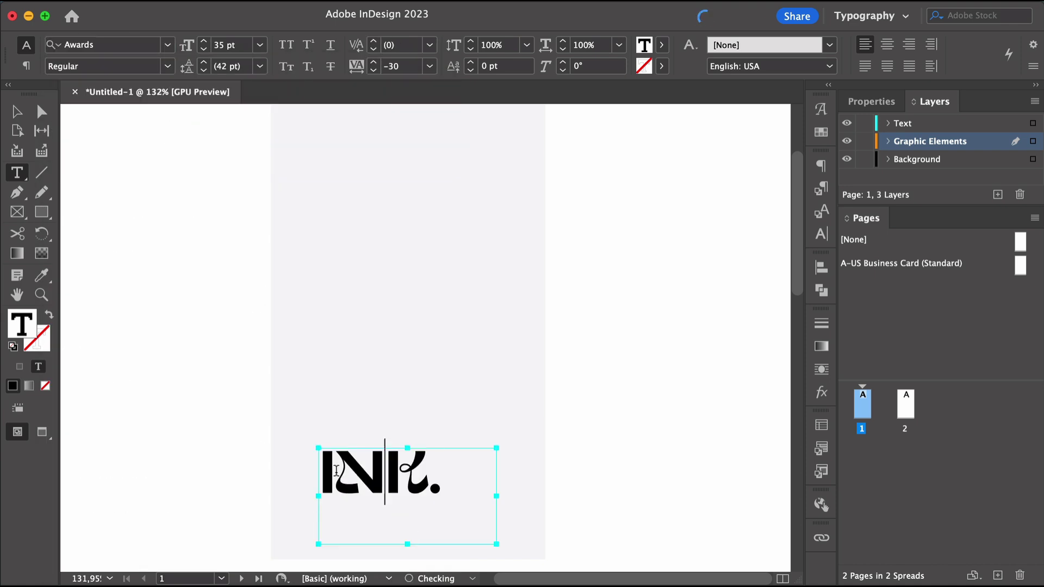
drag(336, 470, 320, 471)
click(347, 517)
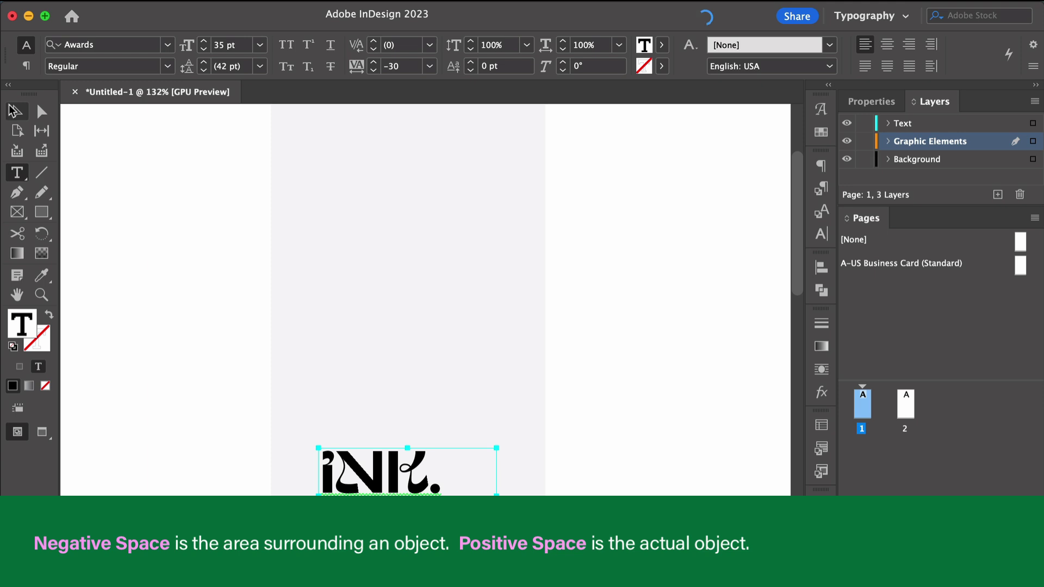
click(14, 110)
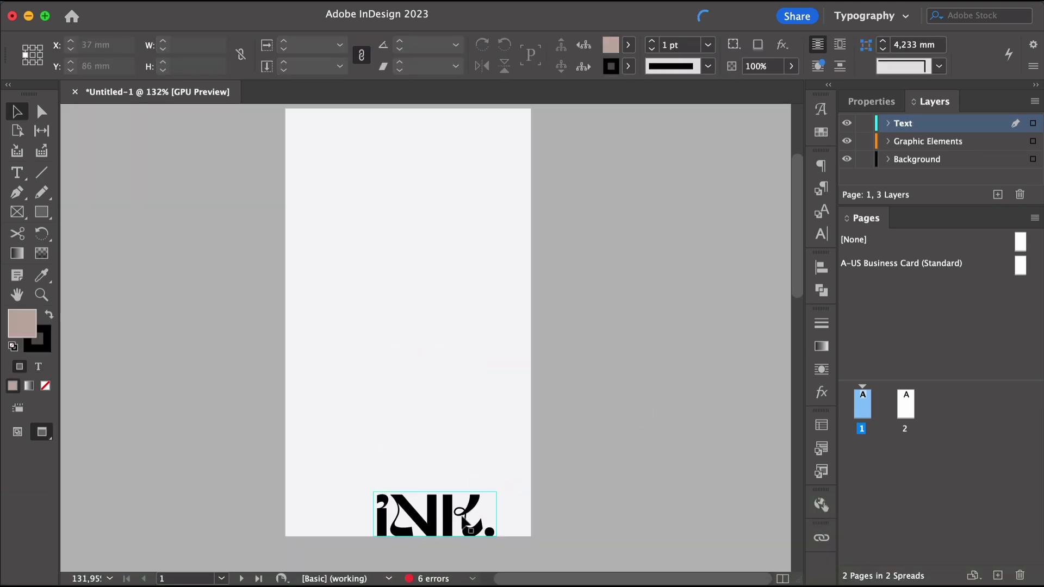
drag(467, 524, 465, 479)
click(571, 441)
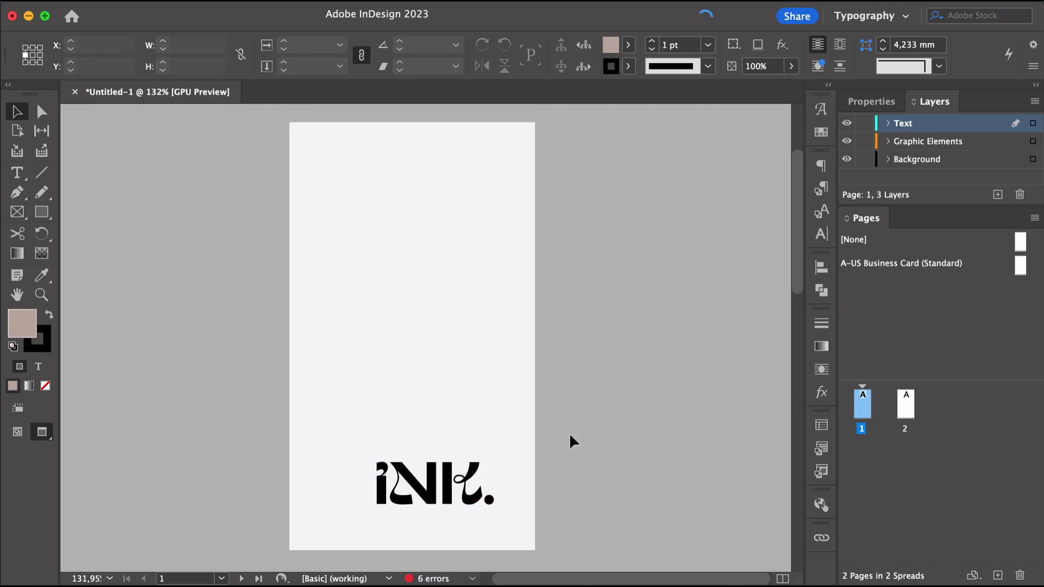
Step: Stretch the grey block on page 2 to cover the whole card
scroll(524, 459, down, 15)
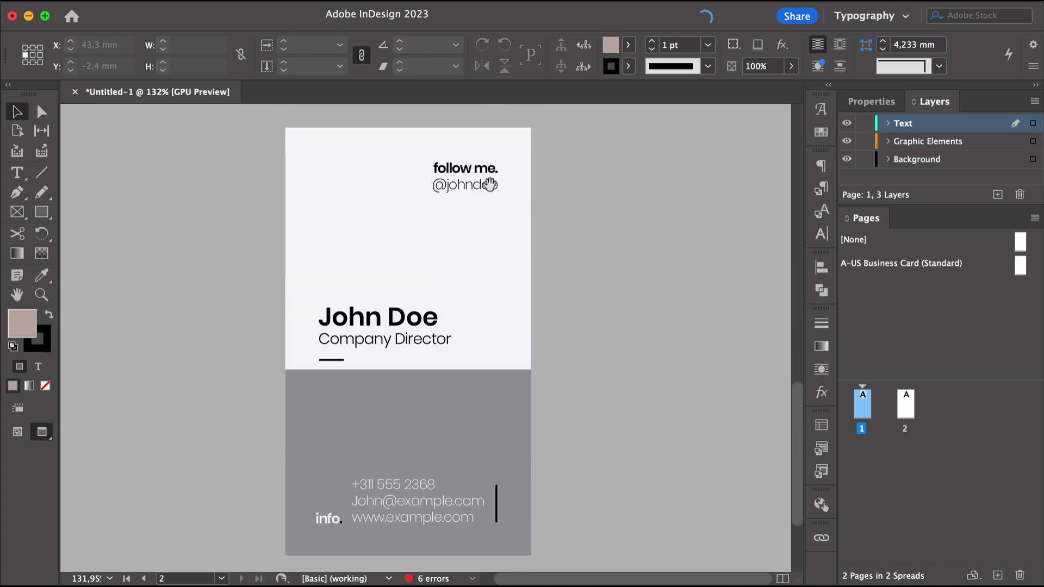
scroll(489, 185, down, 1)
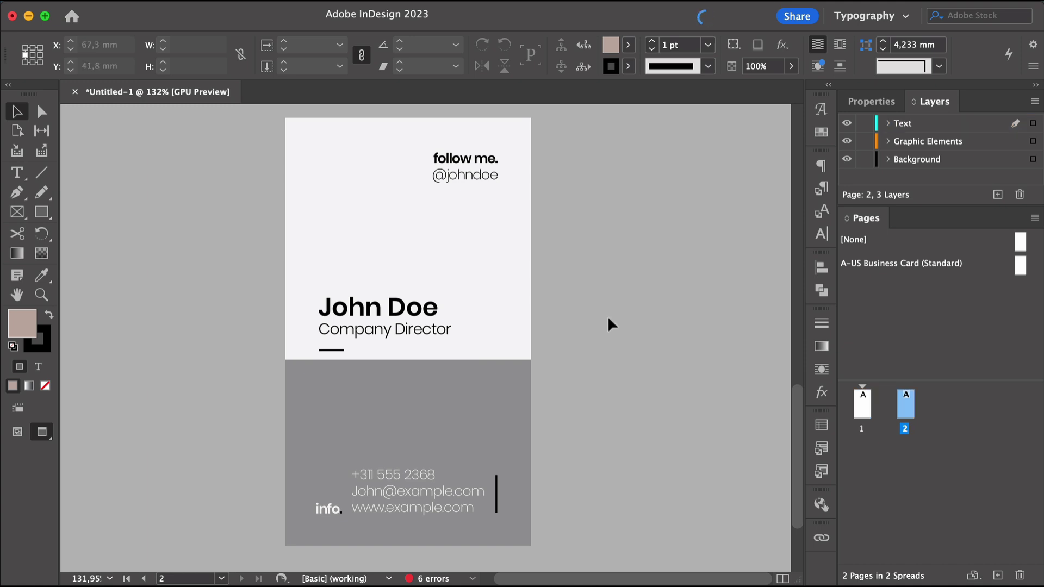
click(424, 389)
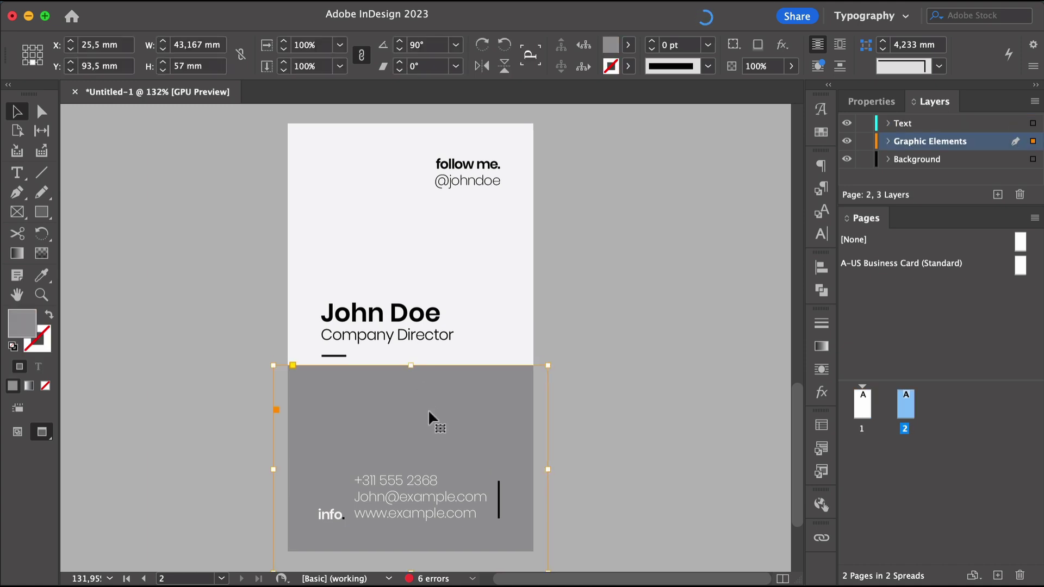
drag(410, 365, 419, 439)
scroll(538, 246, down, 10)
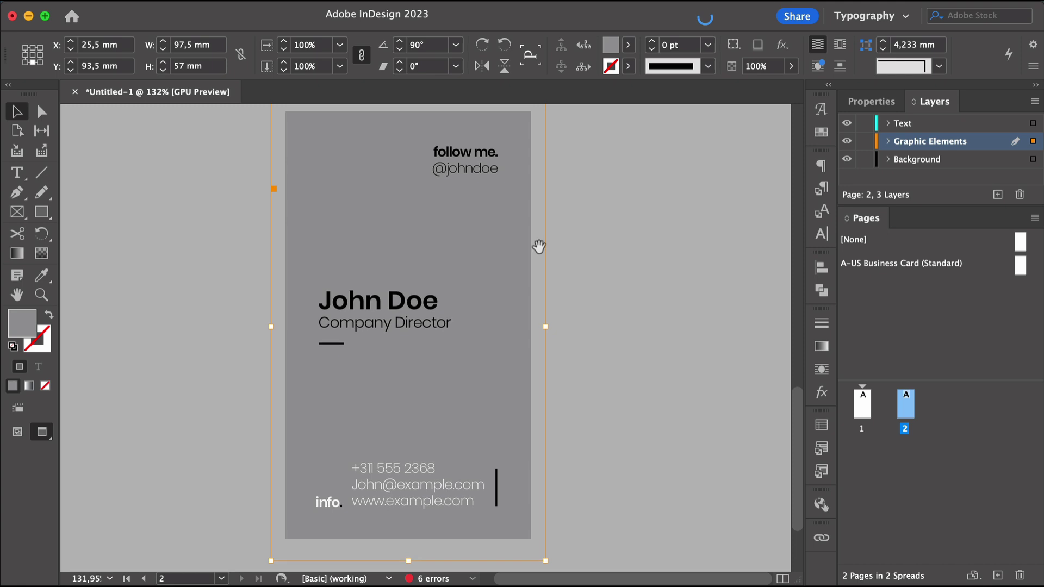
Step: Make the 'follow me.' text and the name heading white
click(466, 163)
shift+click(402, 318)
click(628, 45)
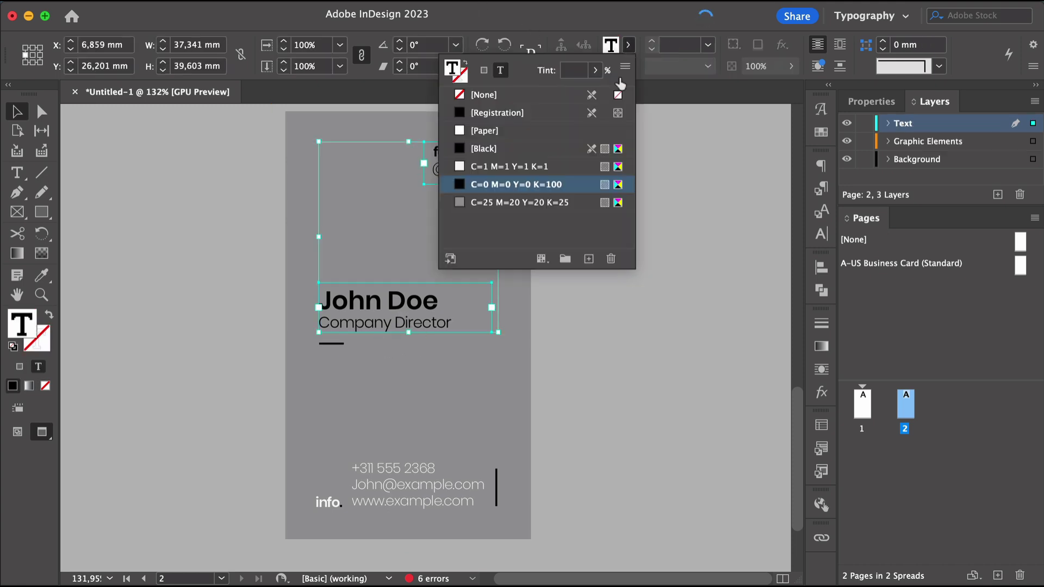
click(546, 166)
click(611, 308)
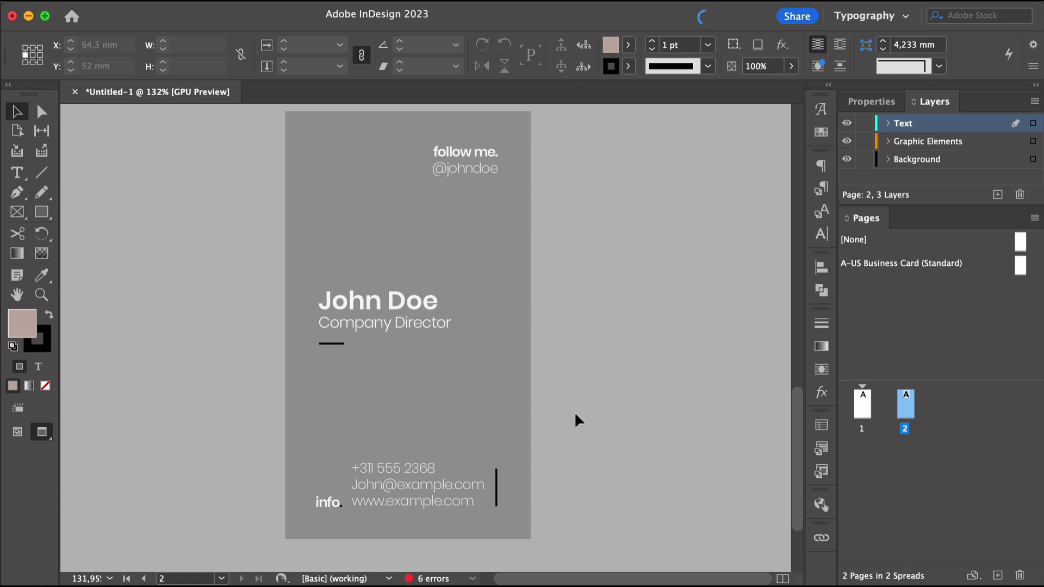
Step: Ungroup the contact details and align the contact and 'follow me.' frames on their right edges
click(326, 501)
key(Delete)
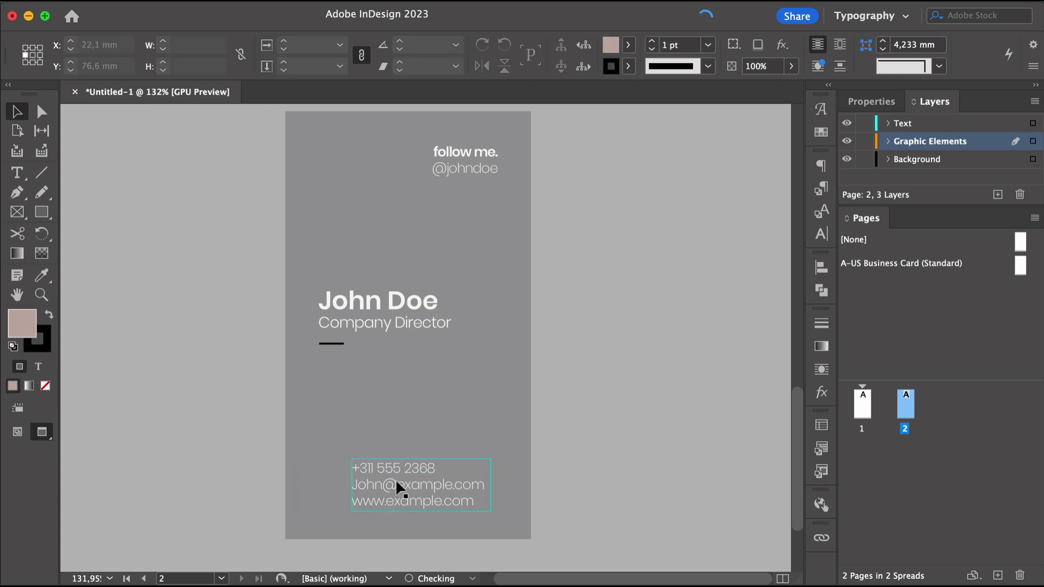
click(471, 500)
shift+click(473, 169)
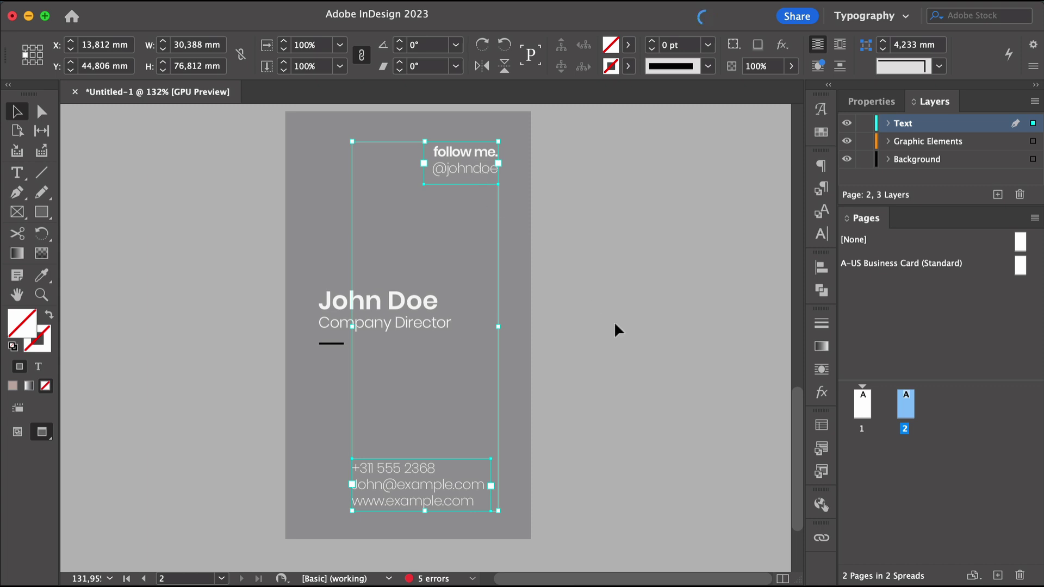
key(shift+r)
key(t)
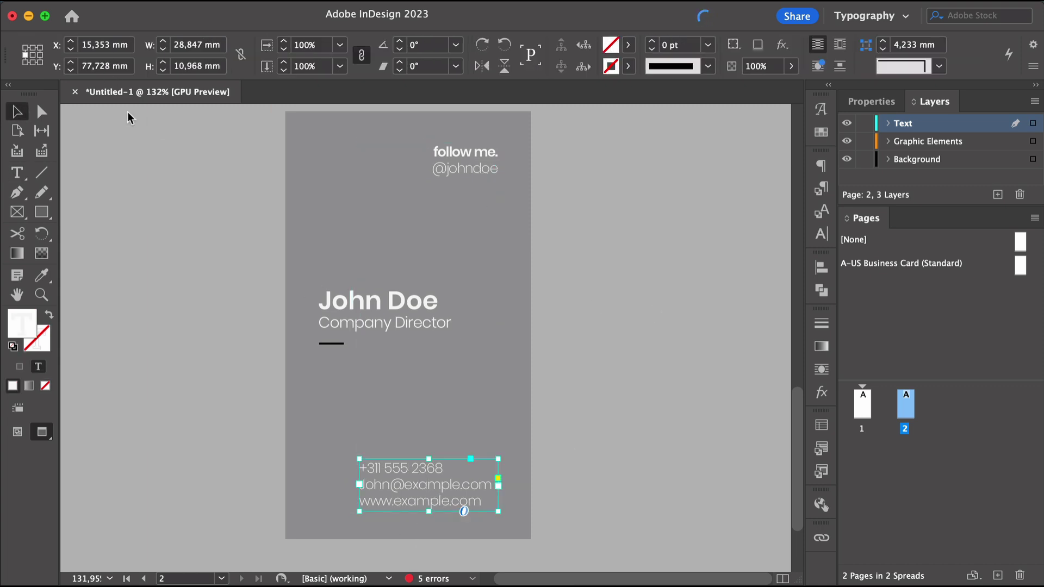
shift+click(480, 167)
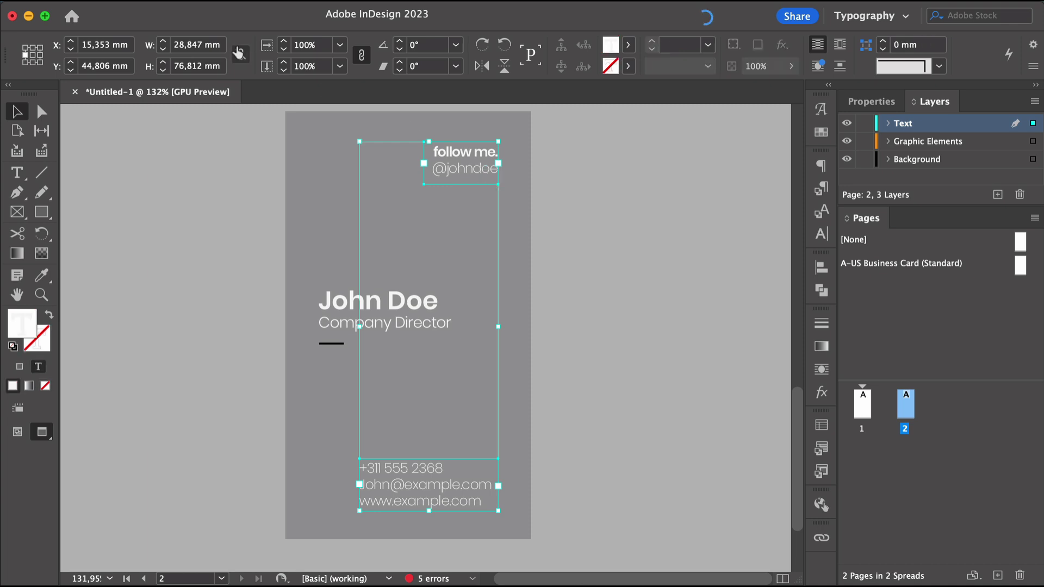
Step: Set the contact and 'follow me.' text to JUST Sans 7 pt and narrow the contact frame
key(t)
click(154, 45)
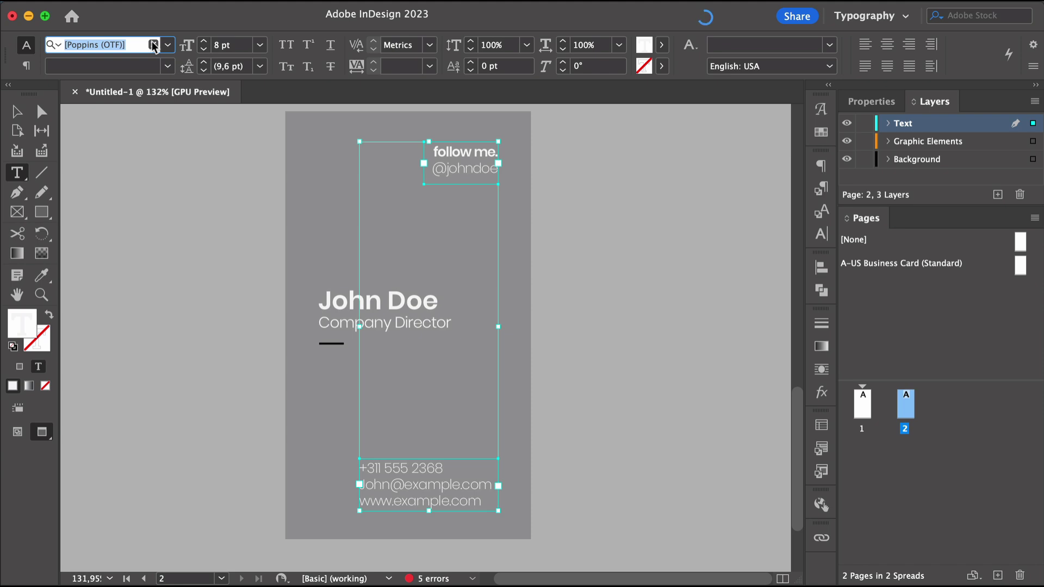
text(just)
click(178, 127)
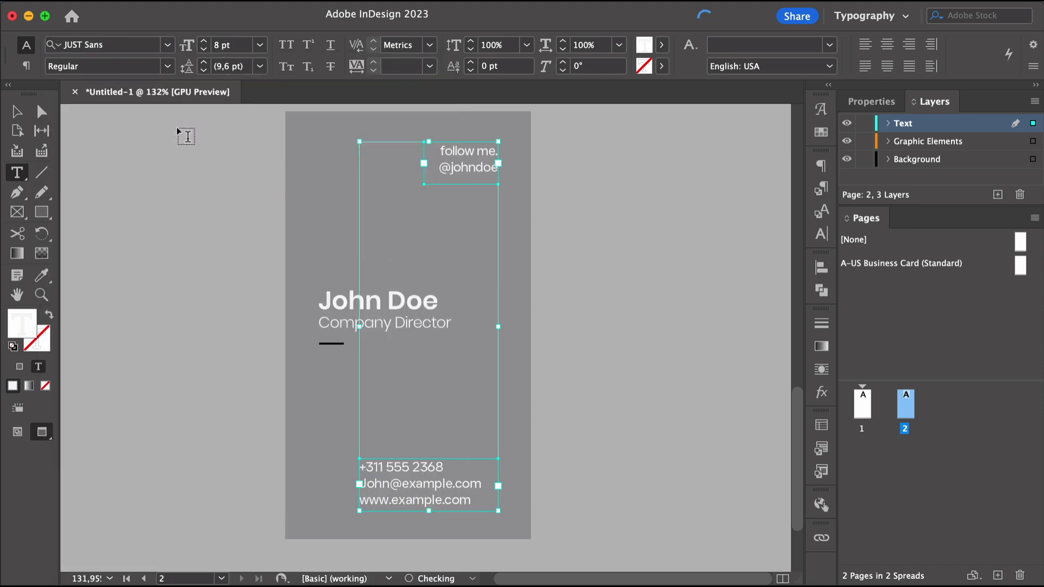
click(203, 50)
click(17, 111)
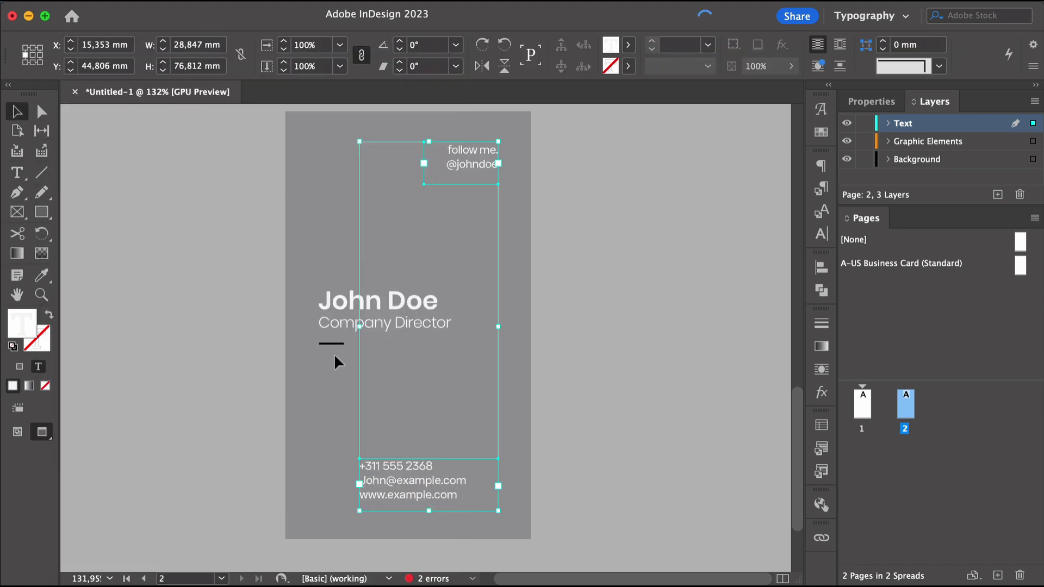
click(589, 434)
click(369, 463)
drag(357, 454, 386, 468)
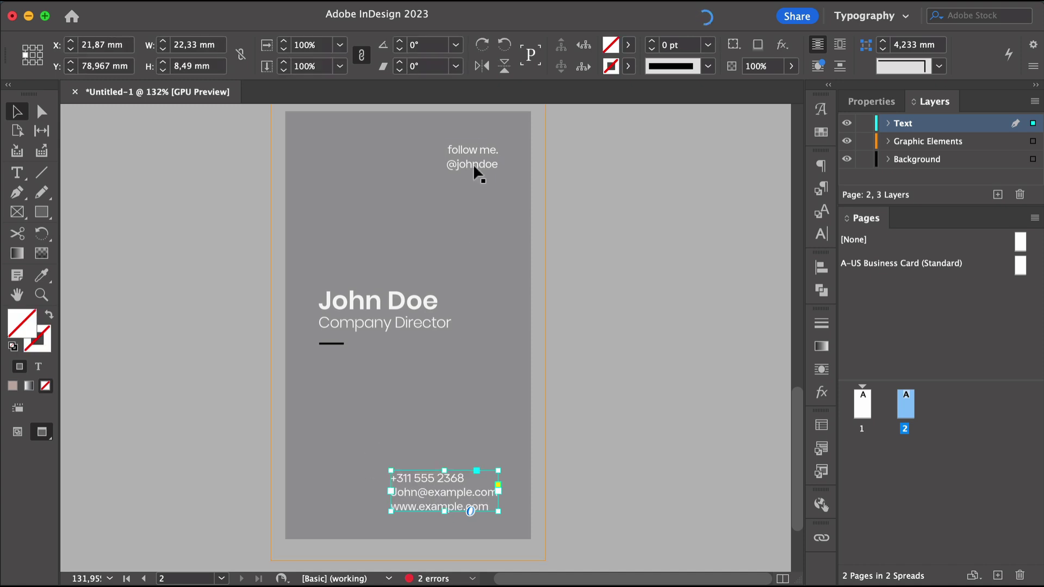
Step: Make the 'follow me.' line SemiBold
click(474, 150)
triple_click(473, 150)
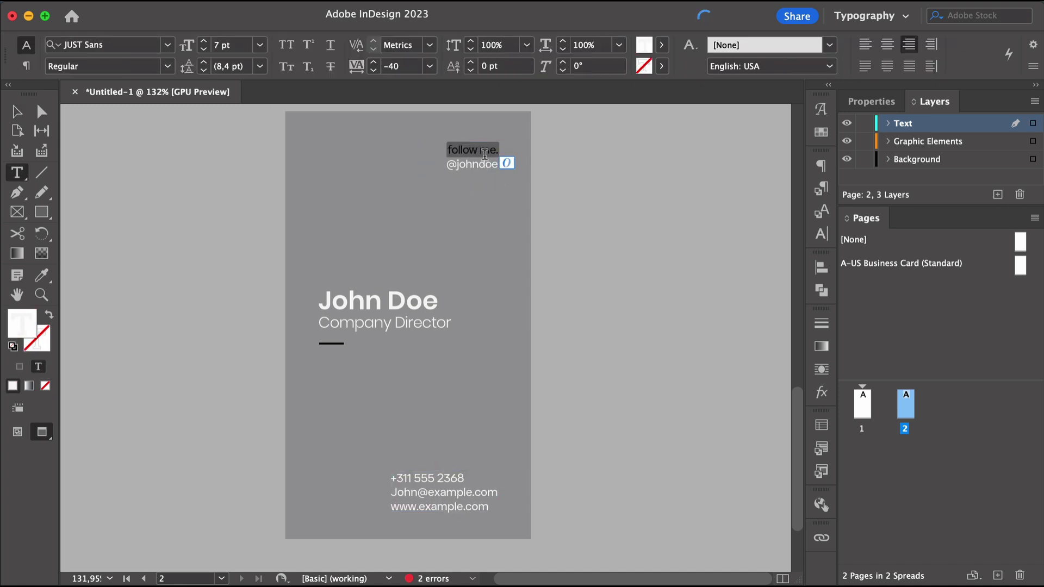
click(167, 66)
click(158, 99)
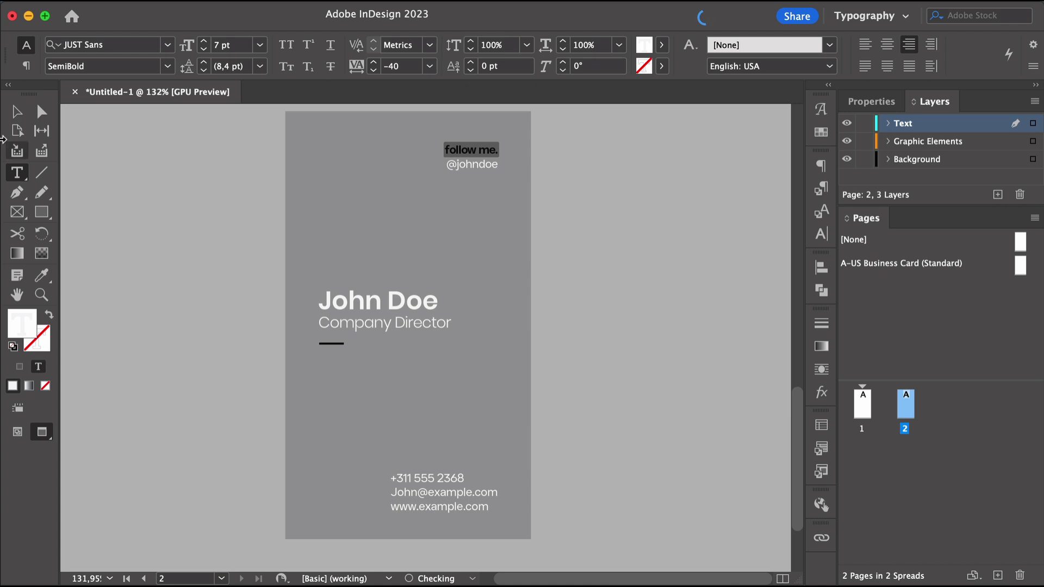
click(12, 113)
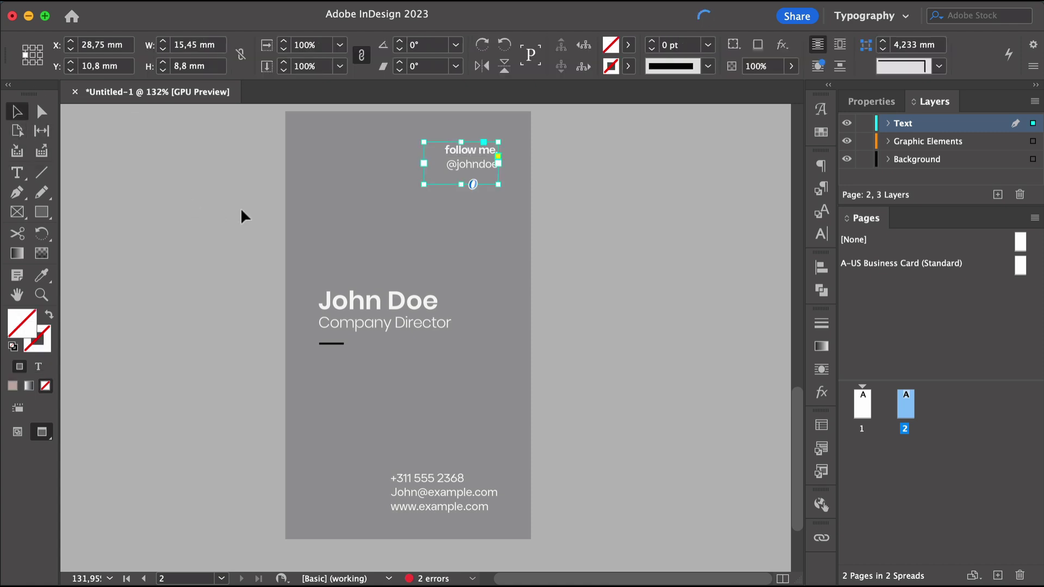
click(241, 228)
Step: Fill the card's background frame with [Black]
click(342, 159)
click(628, 44)
click(564, 154)
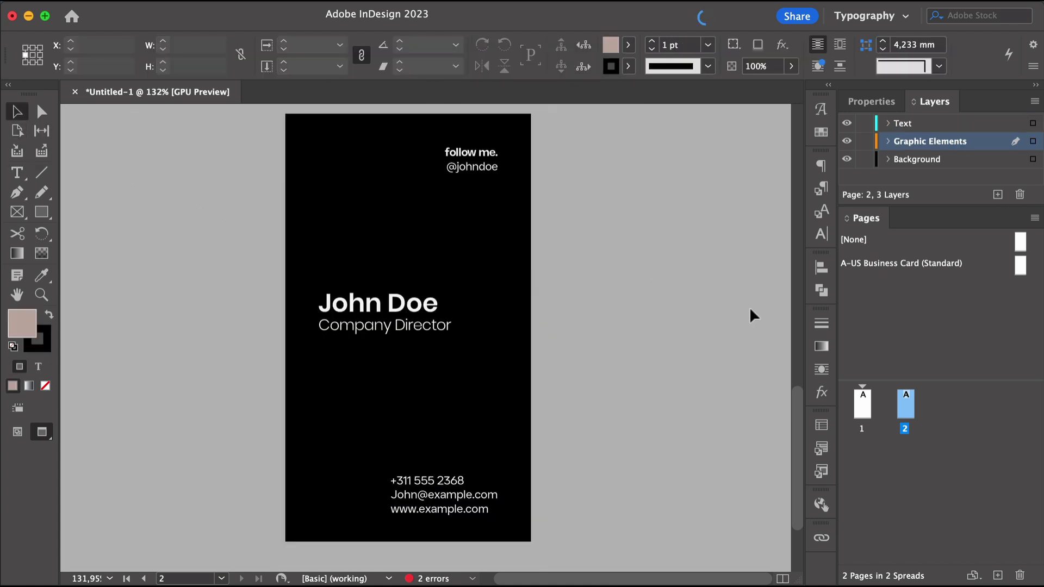
click(435, 386)
click(336, 347)
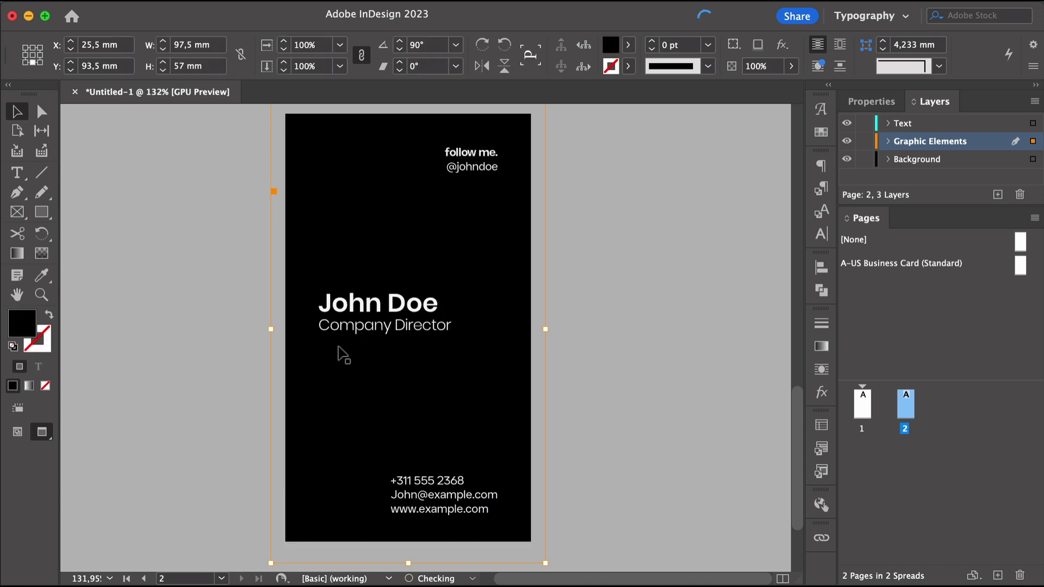
click(336, 351)
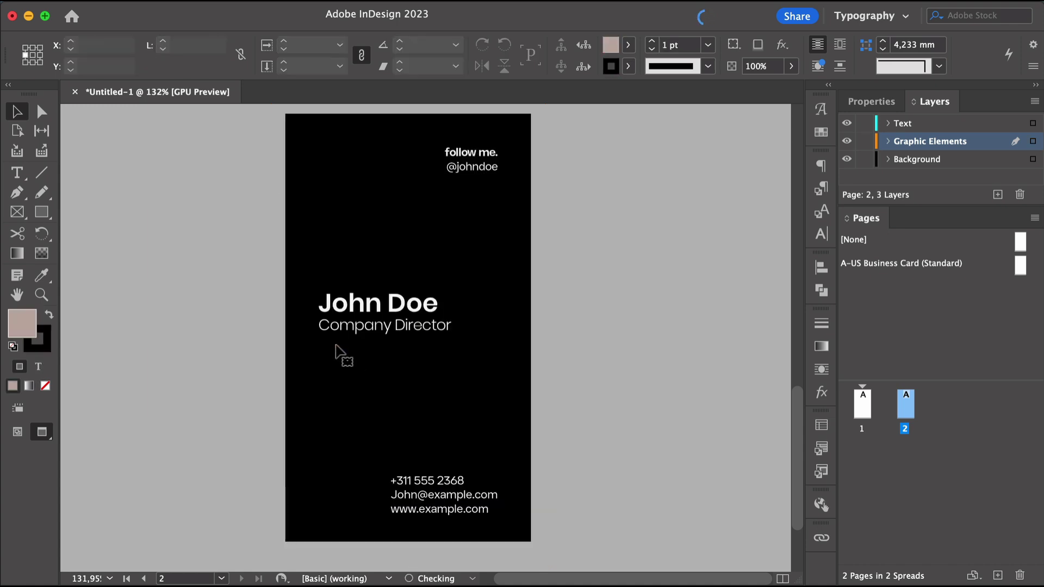
Step: Set the name text in the Awards font
click(352, 314)
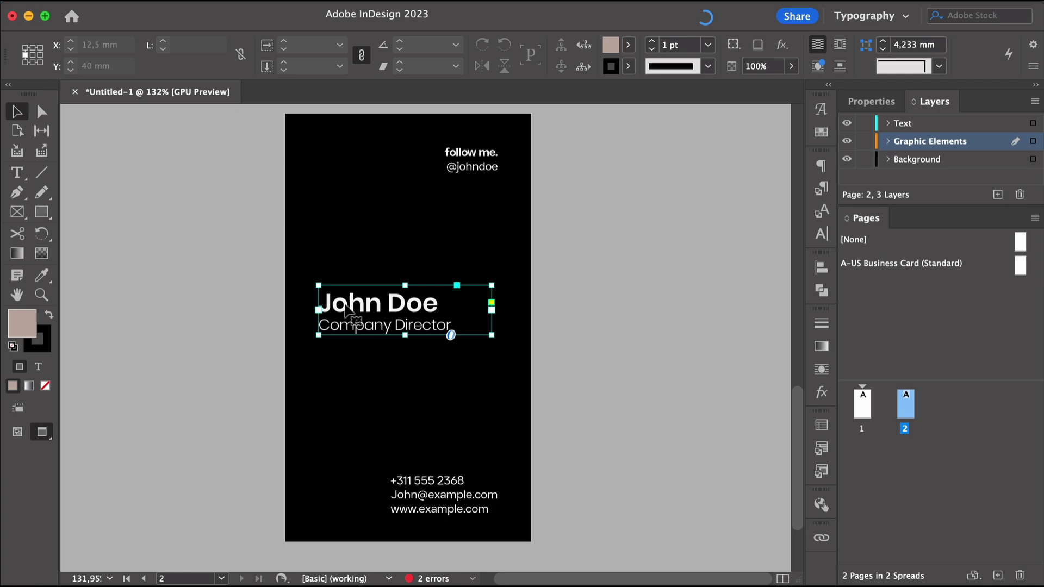
double_click(357, 311)
key(super+a)
click(147, 44)
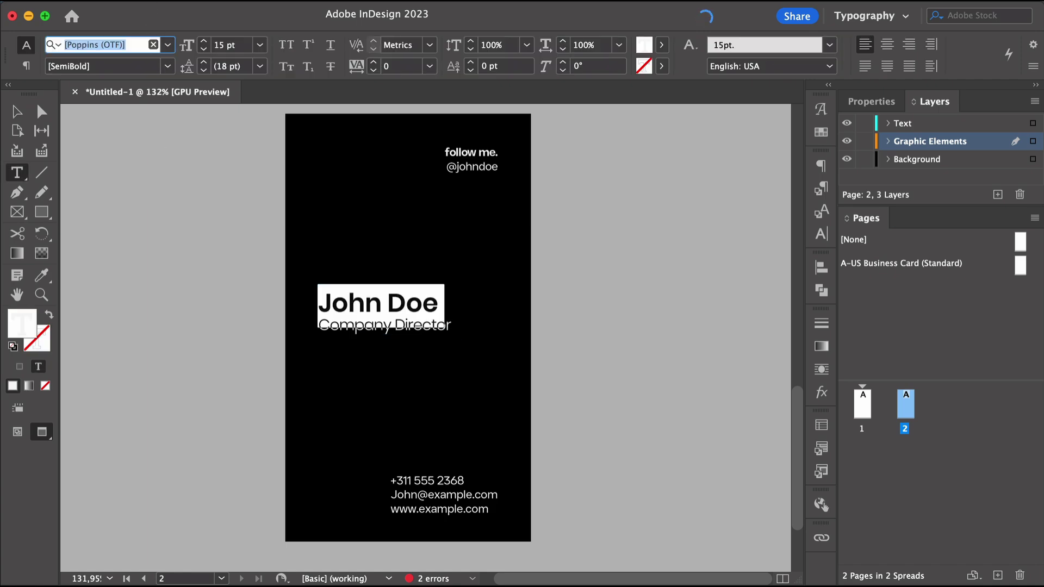
text(award)
click(139, 124)
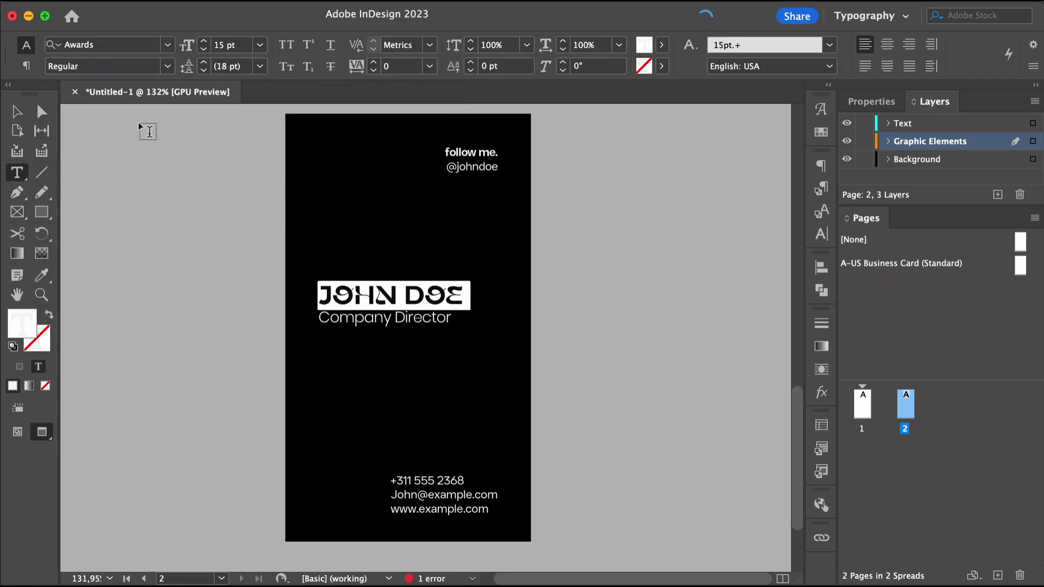
Step: Change the Company Director subtitle to JUST Sans Regular reading 'Tattoo Artist'
triple_click(367, 317)
click(87, 45)
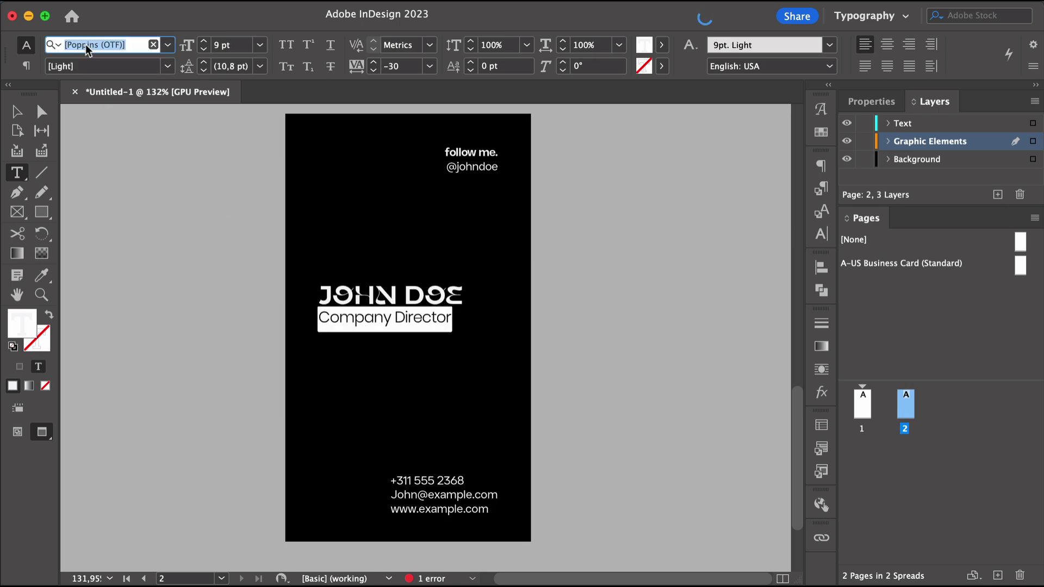
text(just)
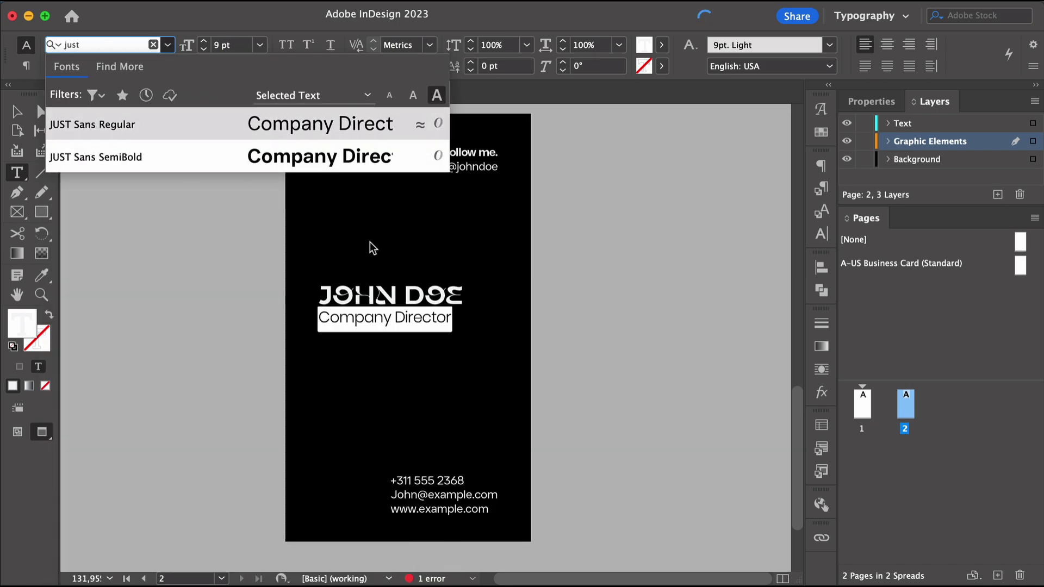
key(Return)
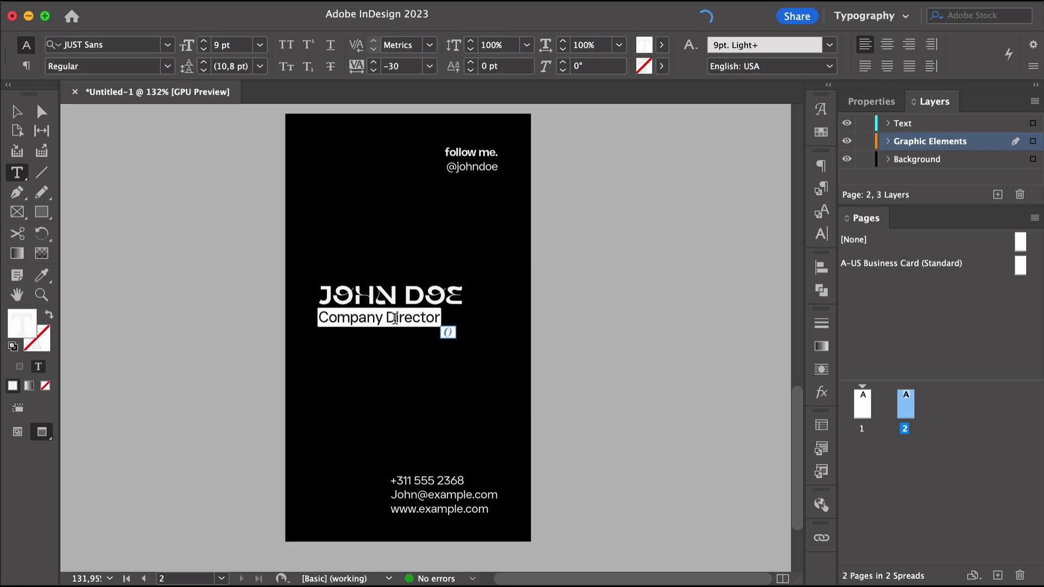
text(Tattoo Artist)
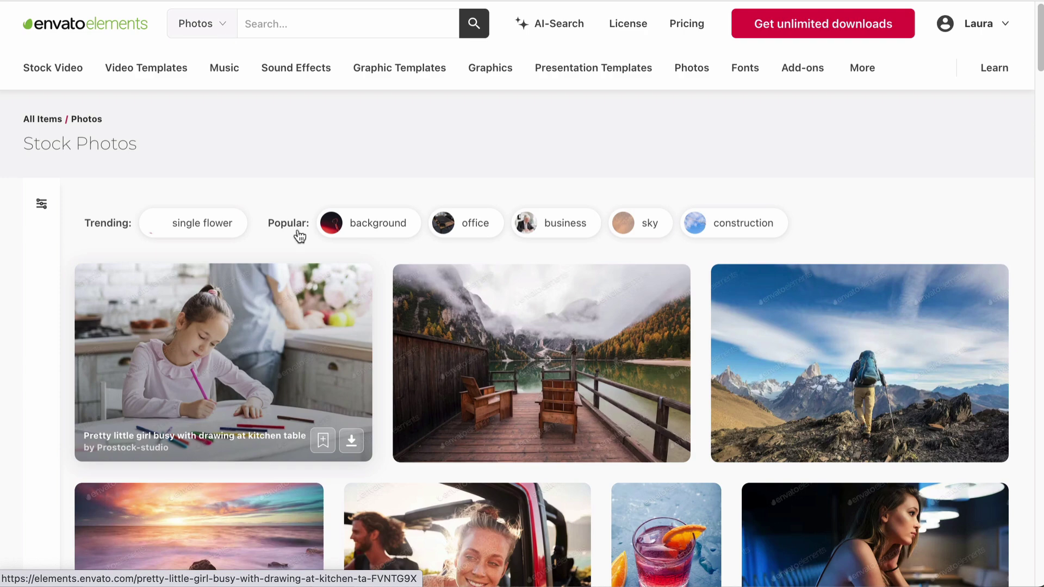
Step: Search stock photos for 'guitar' filtered to Isolated backgrounds
click(339, 23)
text(guitar)
key(Return)
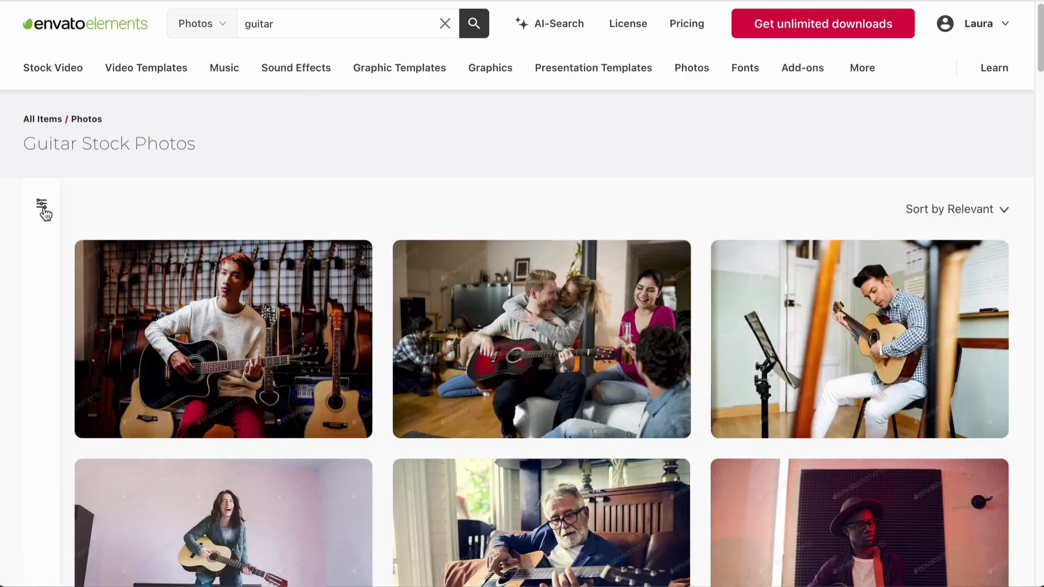
click(44, 207)
scroll(188, 378, down, 5)
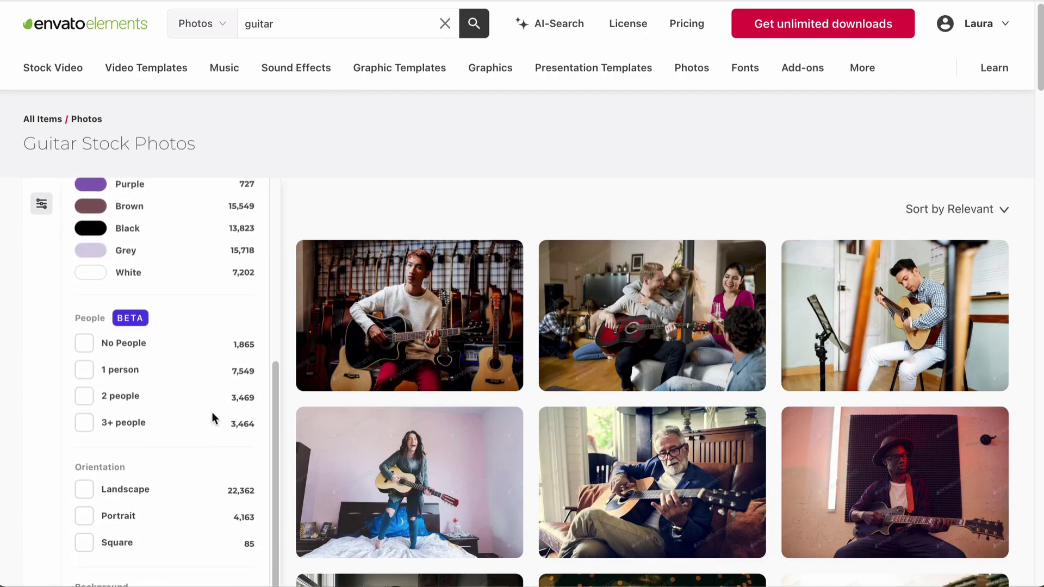
scroll(212, 421, down, 5)
click(105, 523)
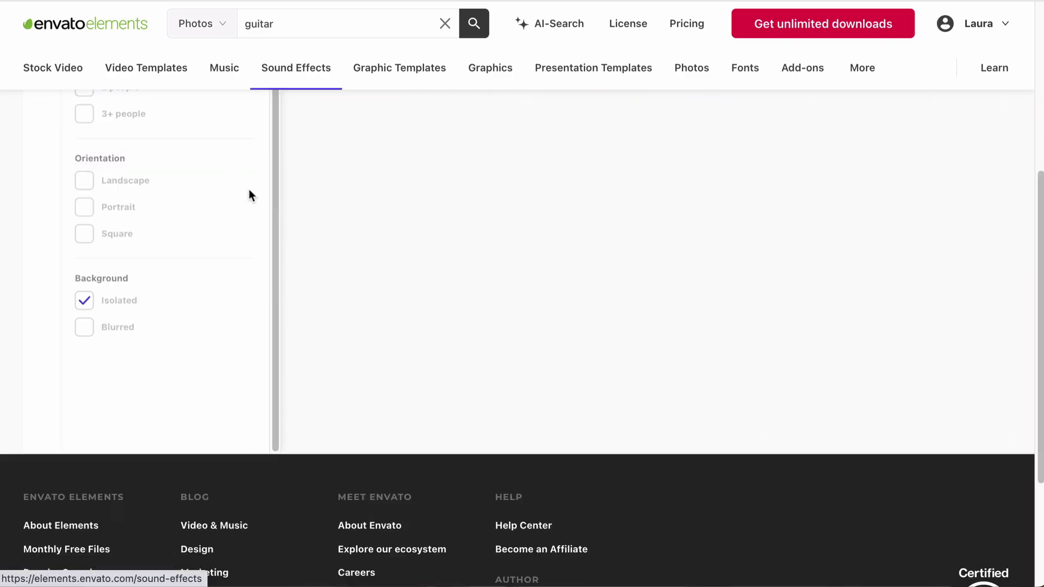
click(36, 205)
scroll(572, 185, down, 6)
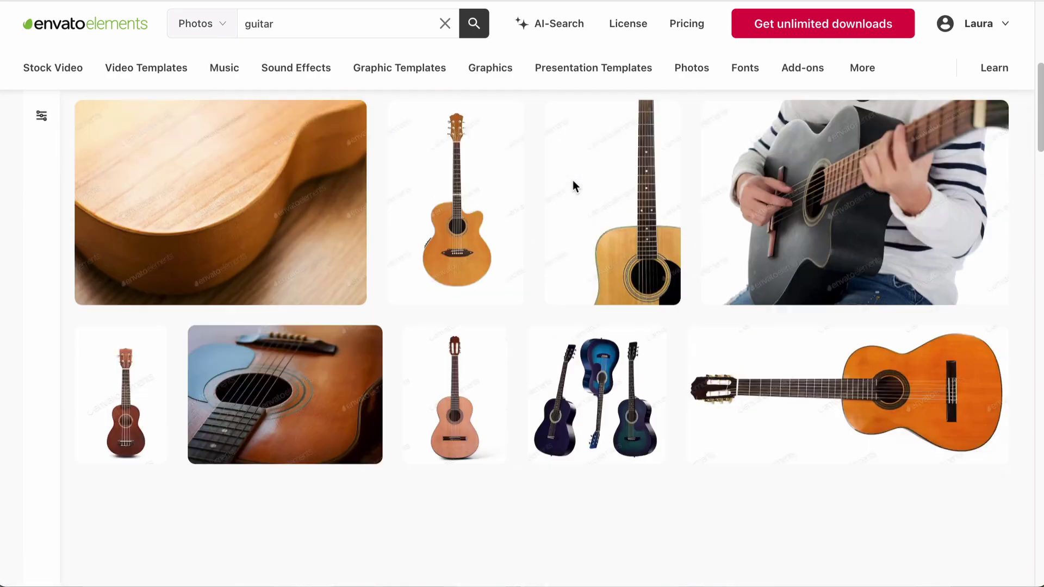
scroll(573, 185, down, 10)
Step: Open the acoustic guitar on blue background photo and look over its page
click(596, 351)
scroll(594, 347, down, 2)
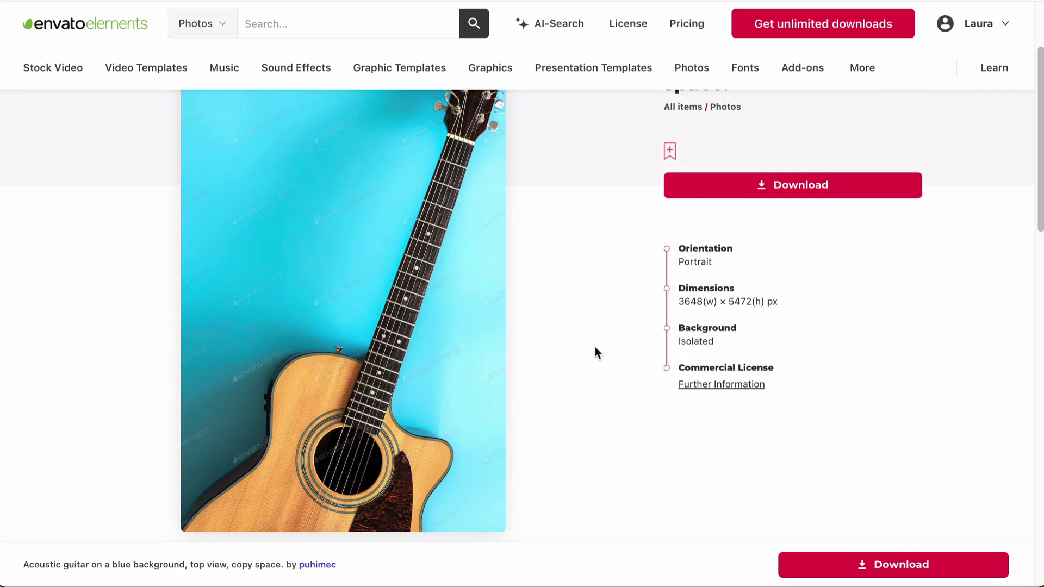
scroll(595, 348, down, 1)
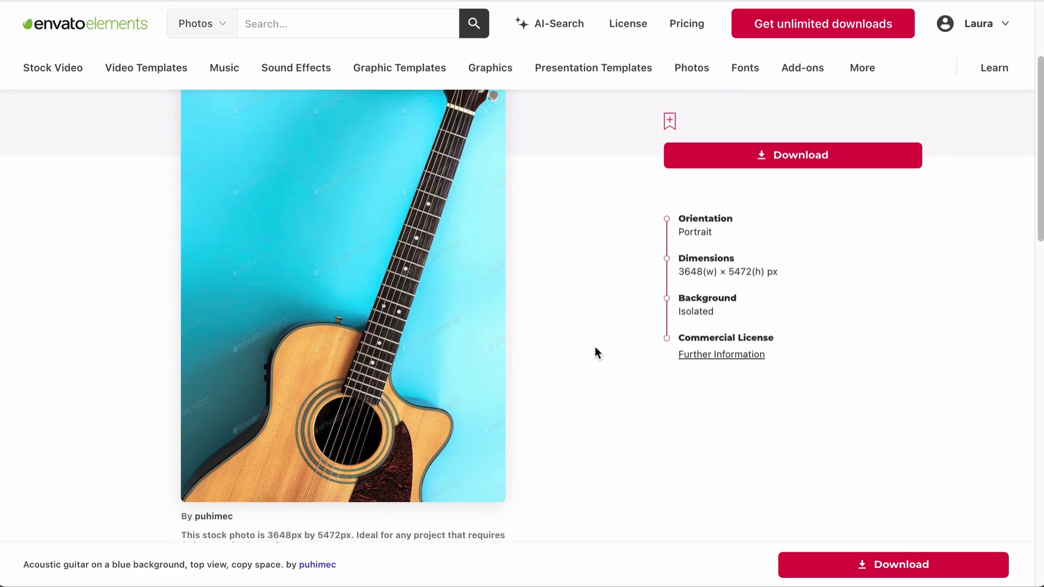
scroll(595, 351, up, 1)
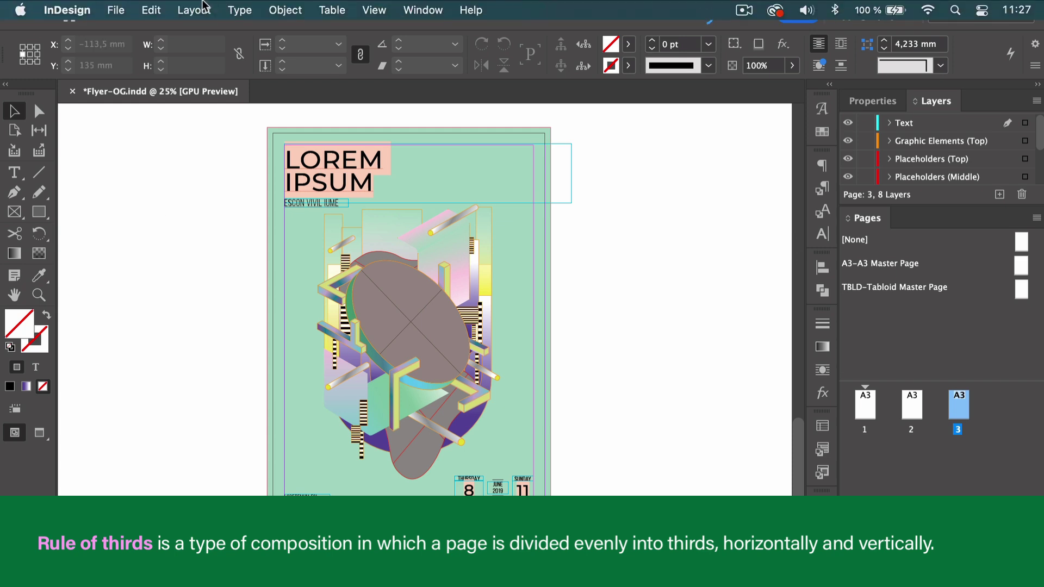
Step: Create a 3-row by 3-column guide grid on page 3 with 0 mm gutters, fitted to the page
click(211, 12)
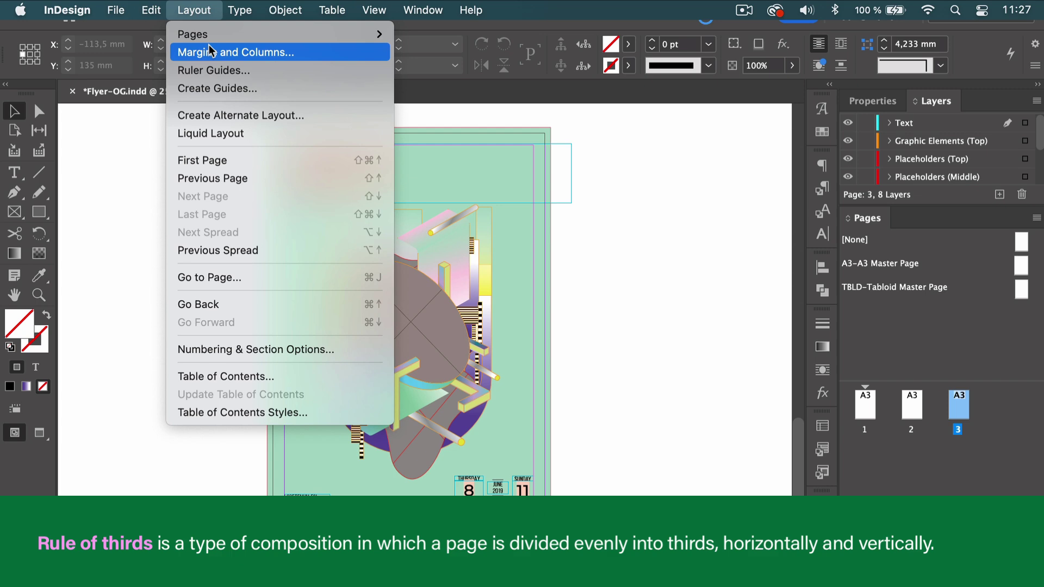
click(210, 88)
click(401, 276)
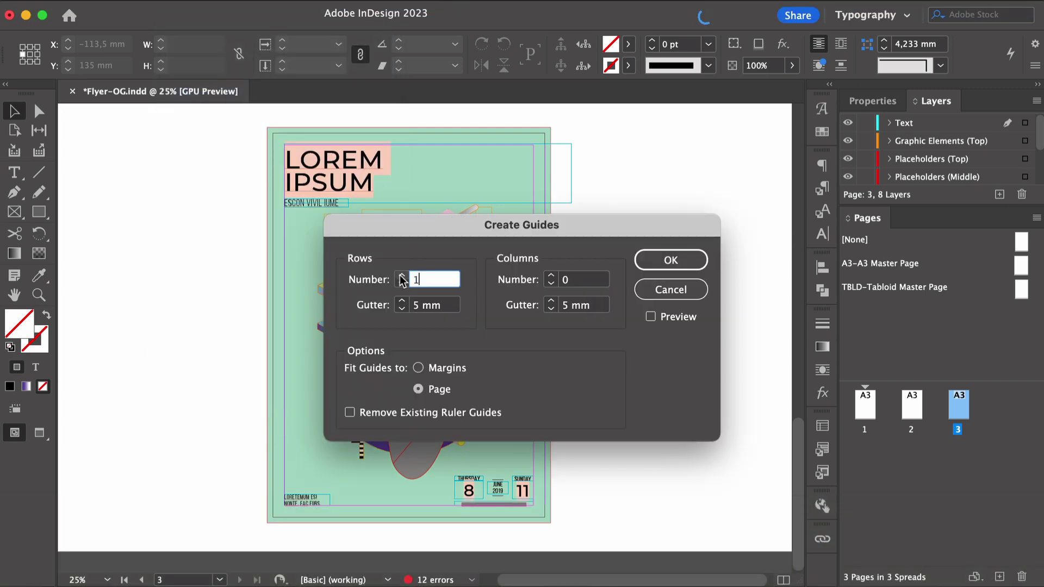
click(552, 276)
click(650, 316)
drag(514, 261, 761, 170)
click(649, 217)
click(649, 218)
click(649, 218)
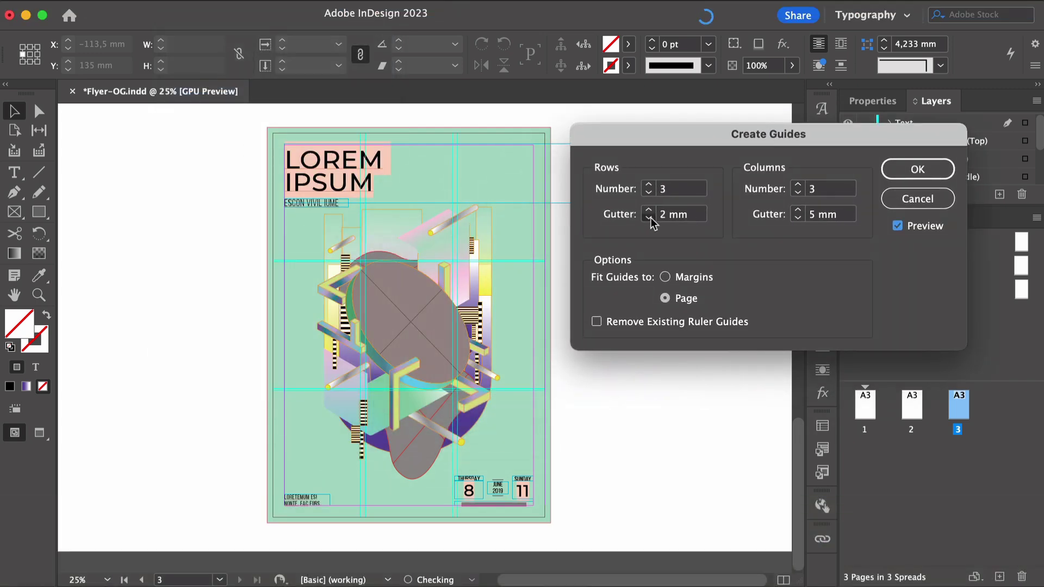
click(797, 218)
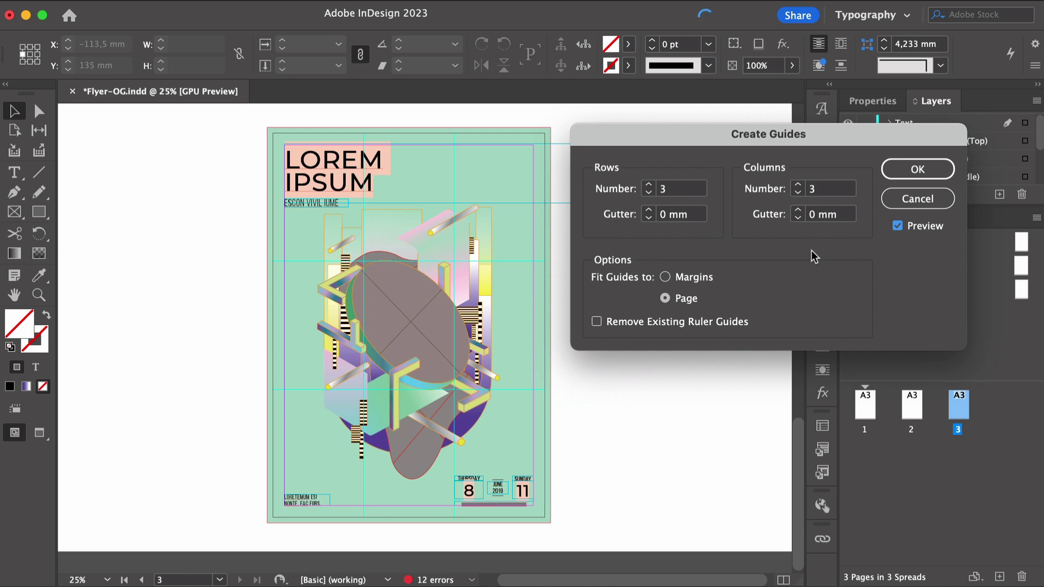
click(900, 169)
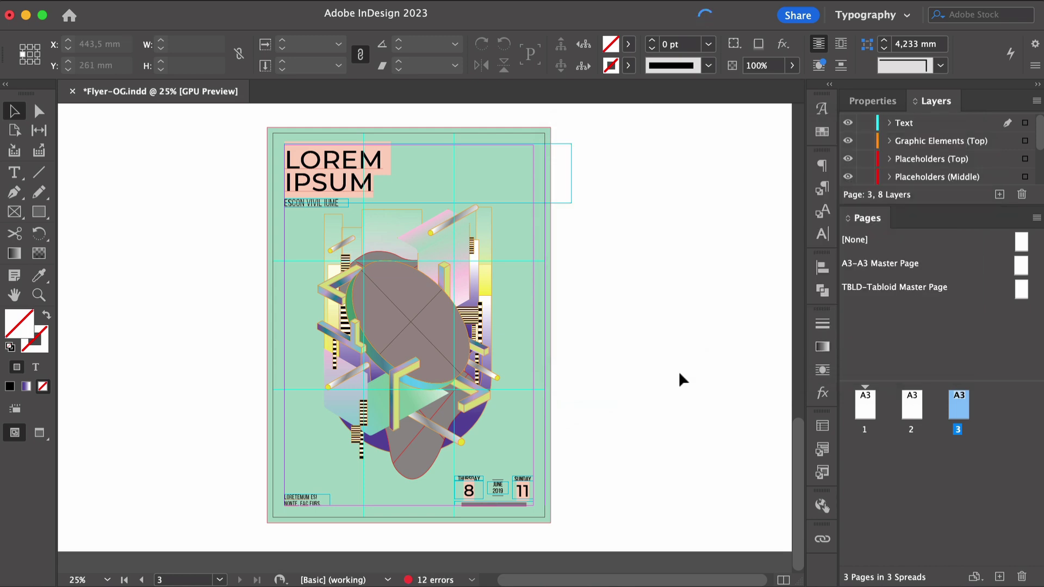
Step: Delete the multicolour artwork and shift the guitar photo within its frame
key(super+a)
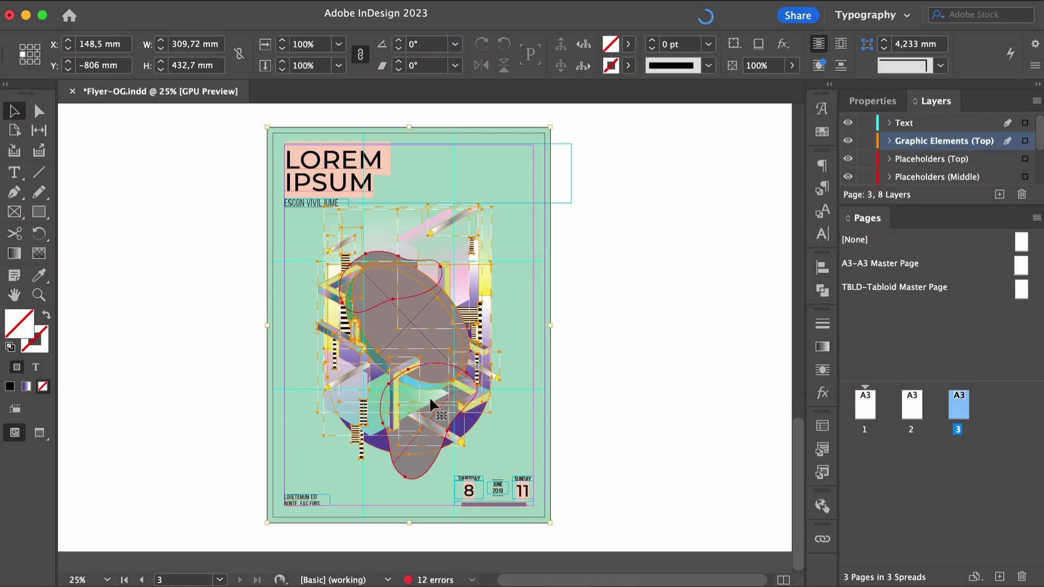
key(Delete)
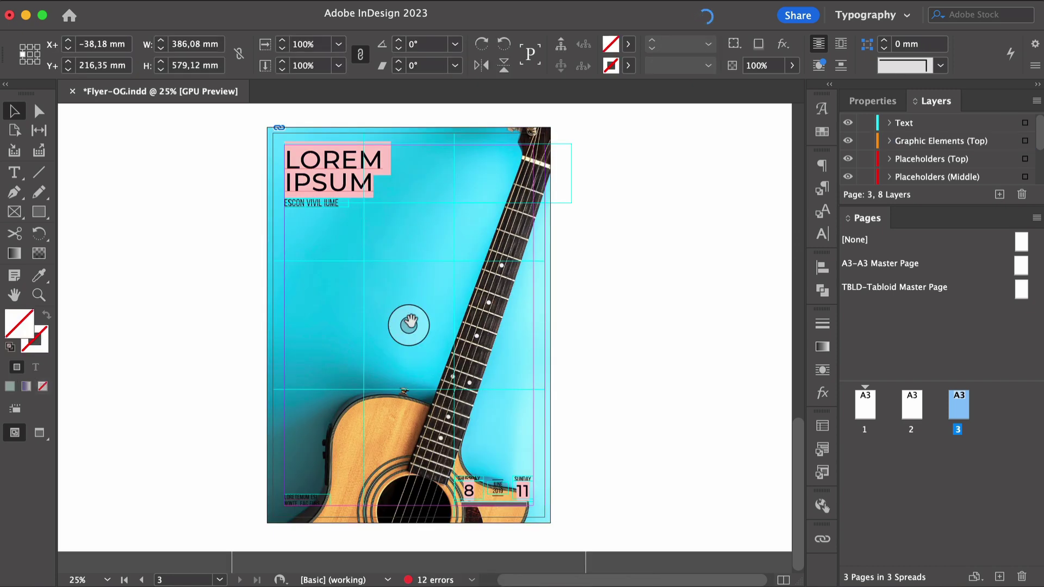
drag(409, 325, 415, 272)
scroll(539, 291, down, 1)
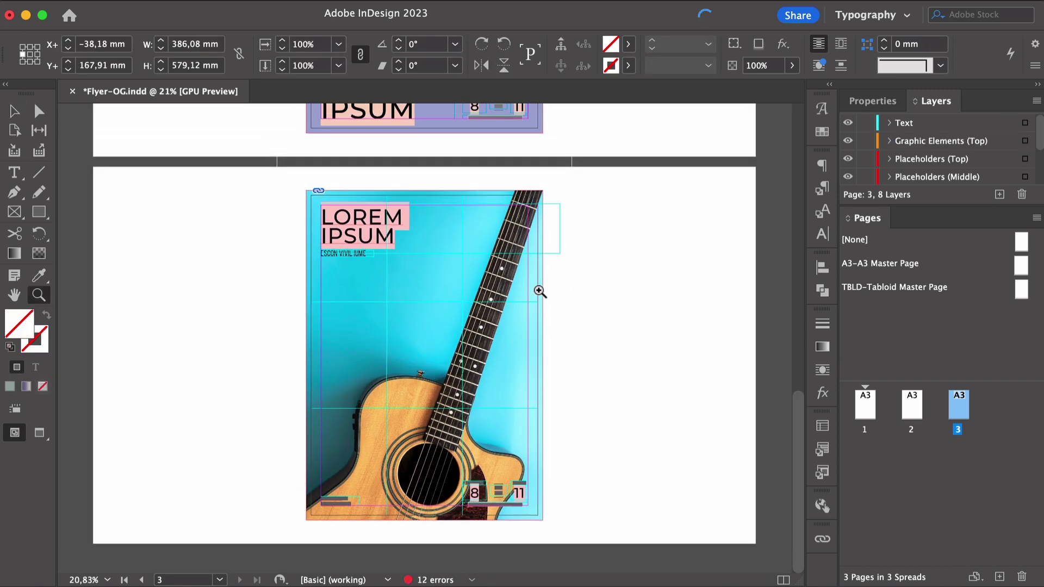
drag(427, 360, 428, 363)
drag(580, 349, 646, 319)
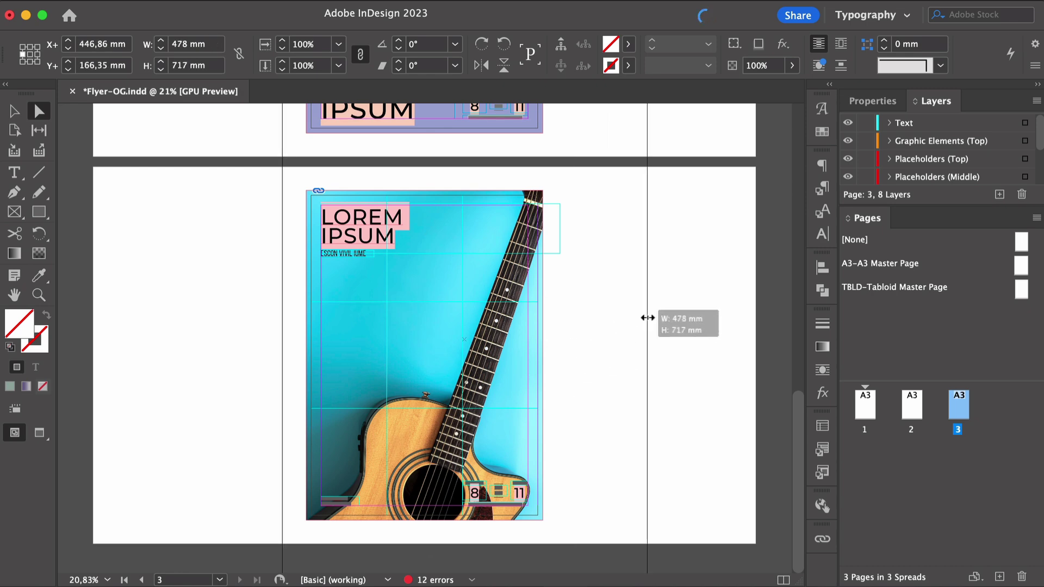
key(ctrl+z)
Step: Scale the guitar photo to 125% and reposition it inside its frame
click(338, 44)
click(320, 257)
drag(426, 383, 401, 340)
drag(419, 375, 387, 317)
drag(460, 343, 482, 319)
key(shift+Left)
key(shift+Left)
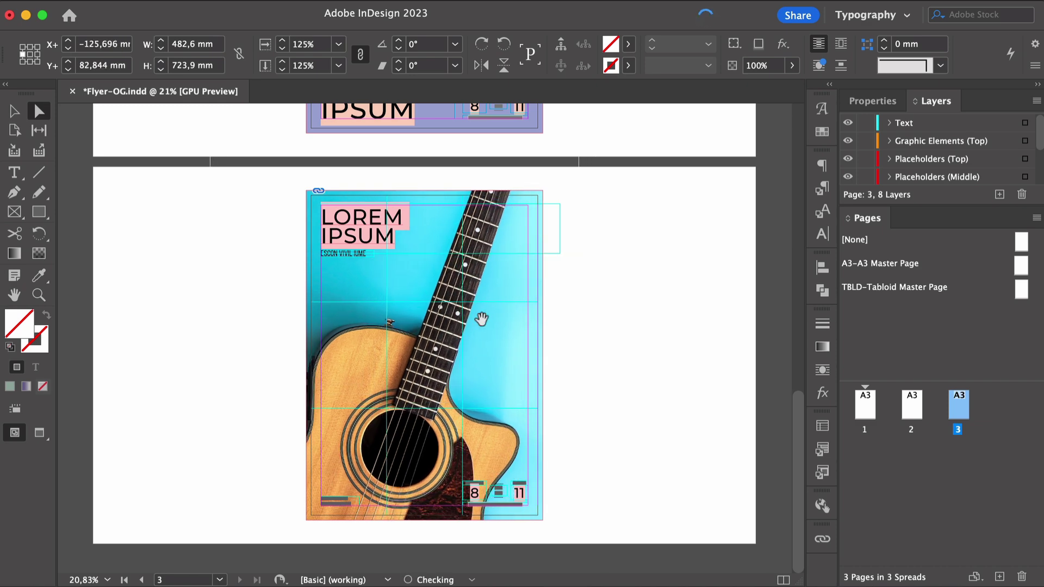
key(shift+Up)
key(shift+Down)
key(shift+Down)
key(shift+Down)
key(shift+Down)
key(shift+Down)
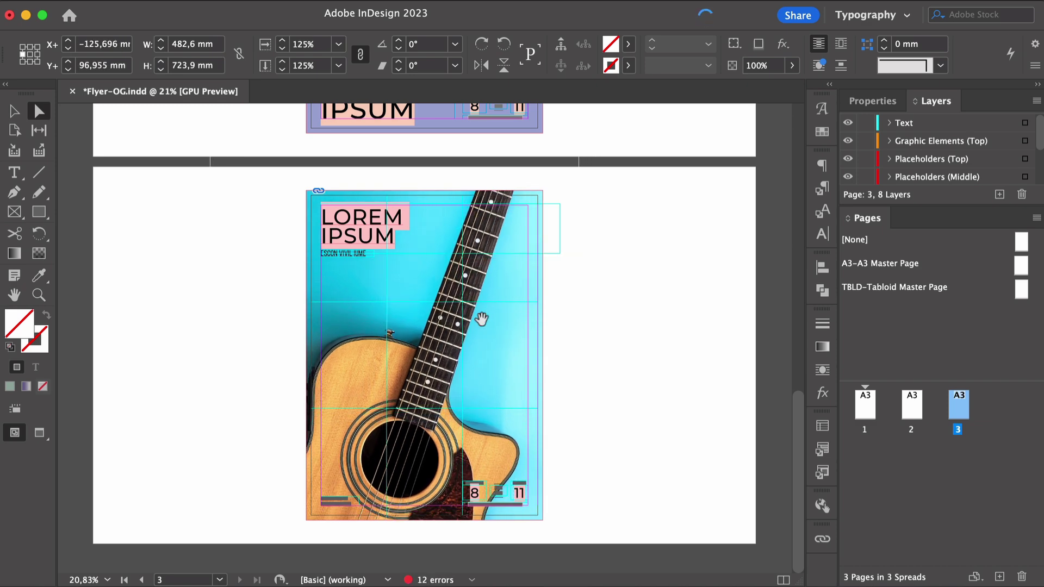
Step: Lock the guitar photo frame in place
click(14, 111)
click(182, 330)
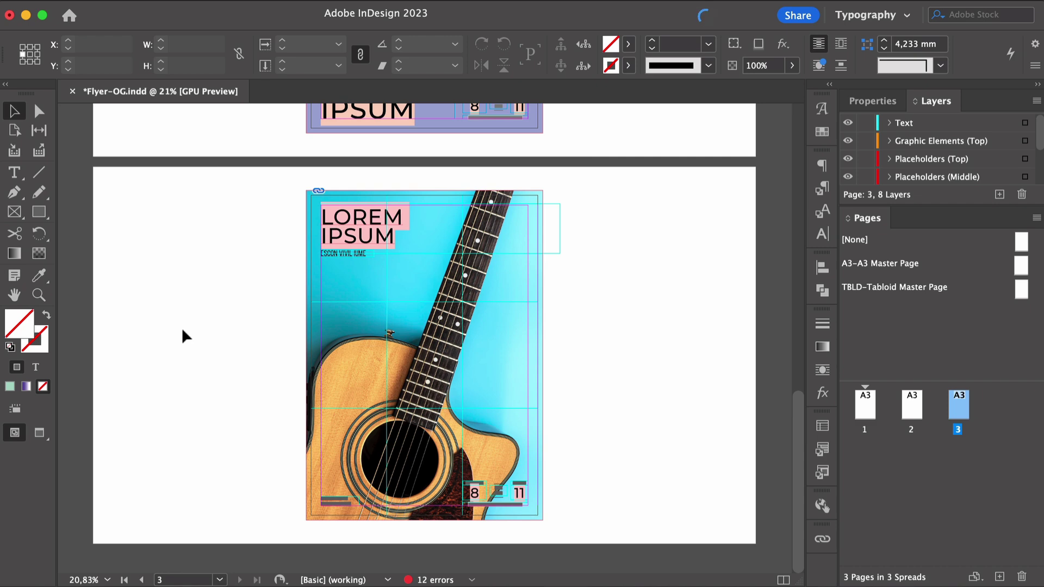
drag(462, 356, 544, 380)
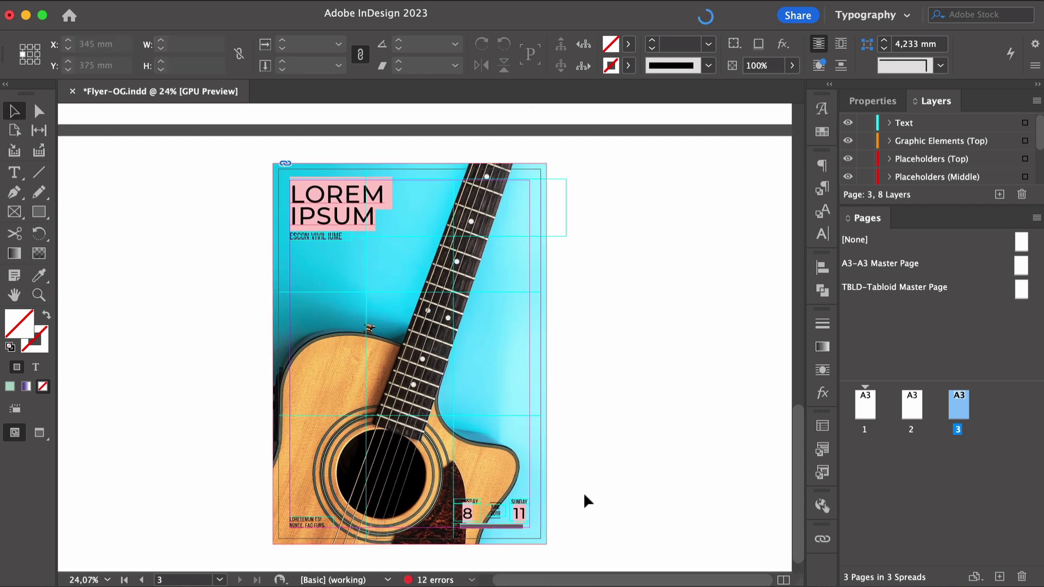
click(451, 525)
key(super+l)
Step: Move the date group up above the guitar body
drag(582, 530, 464, 461)
drag(463, 508, 465, 402)
click(610, 369)
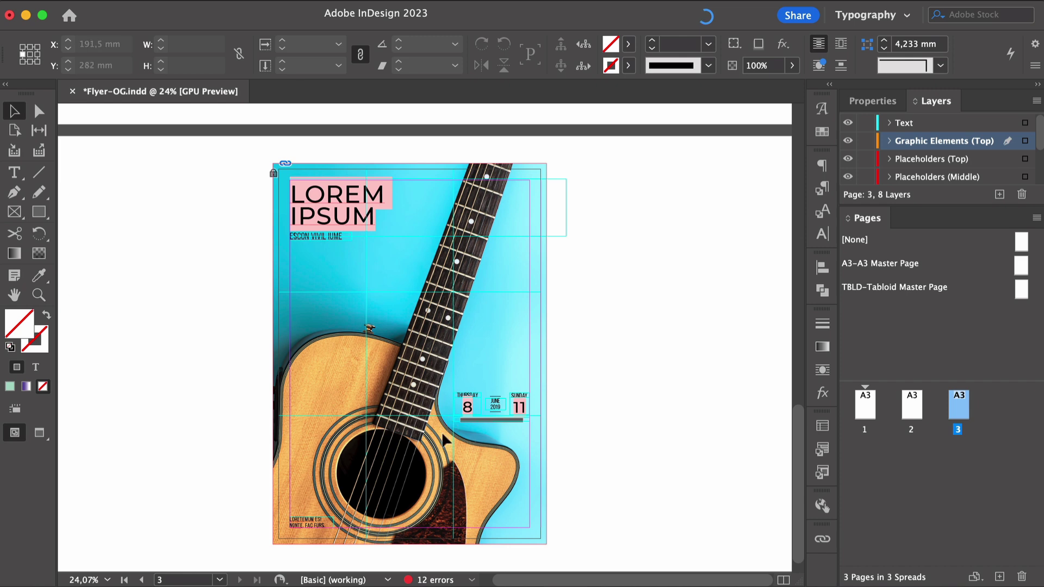
Step: Move the small text block up under the title
drag(307, 523, 319, 260)
key(z)
click(497, 318)
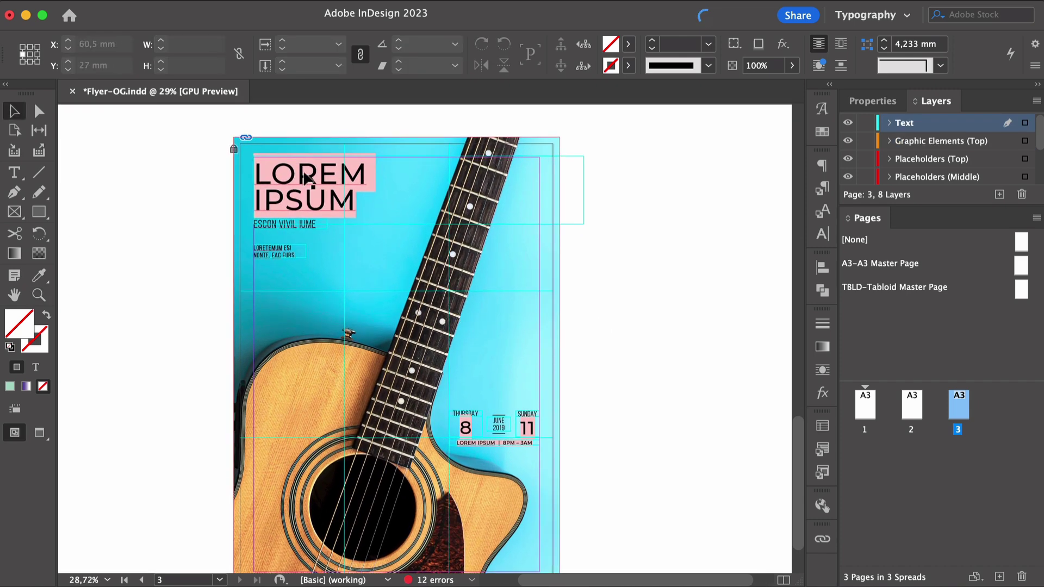
Step: Retype the title as ACOUSTIC / FESTIVAL on two lines and set it in Blogh
double_click(305, 170)
key(super+a)
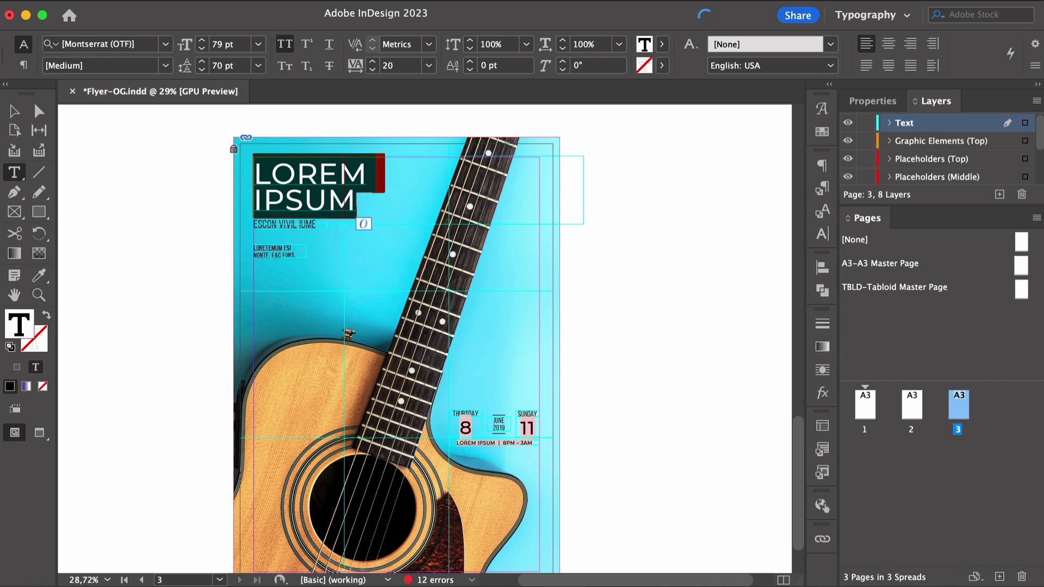
text(ACOUSTIC)
key(Return)
text(FESTIVAL)
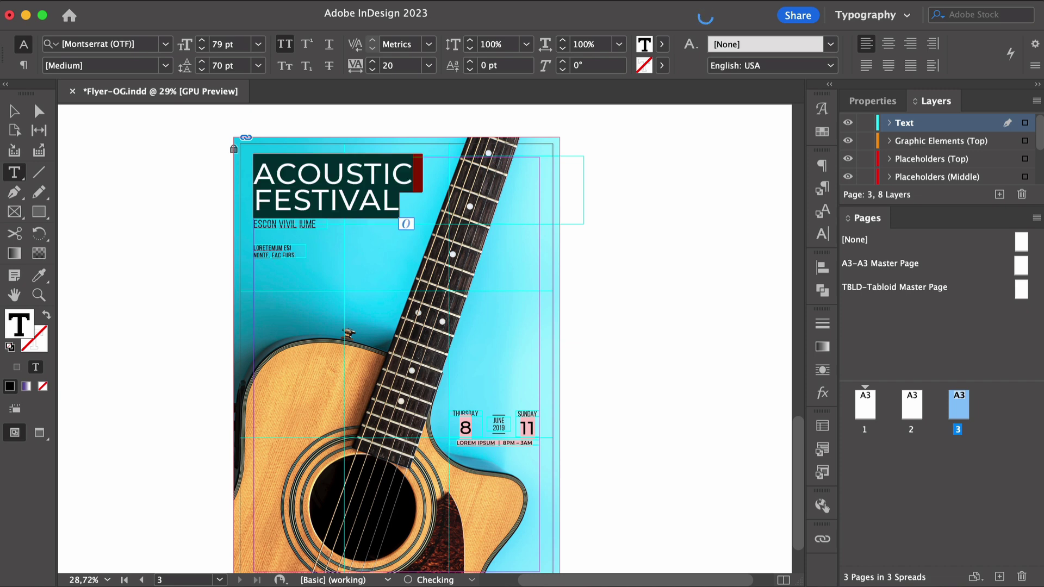
click(98, 44)
text(bl)
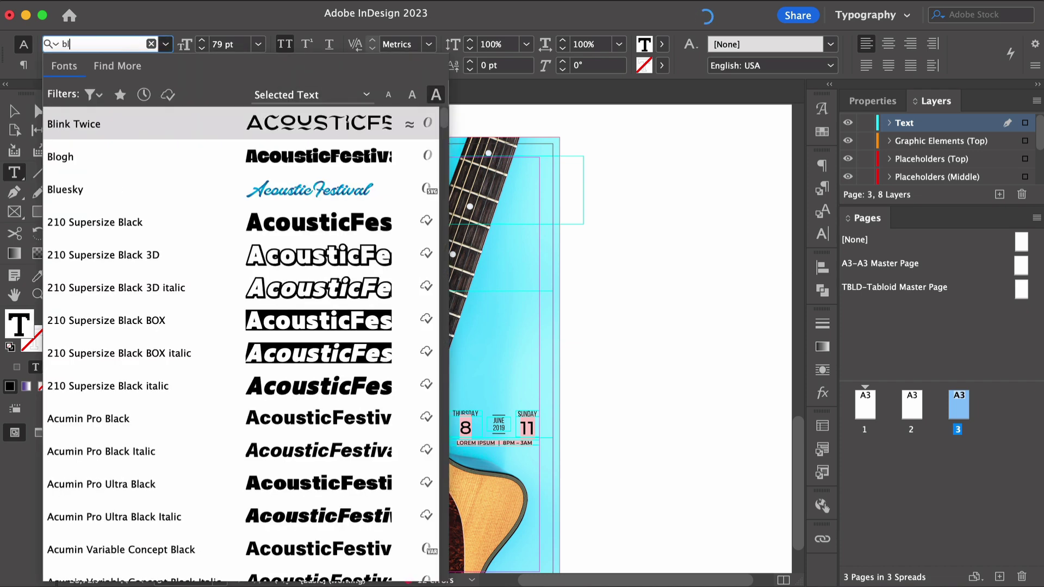
click(139, 147)
click(5, 109)
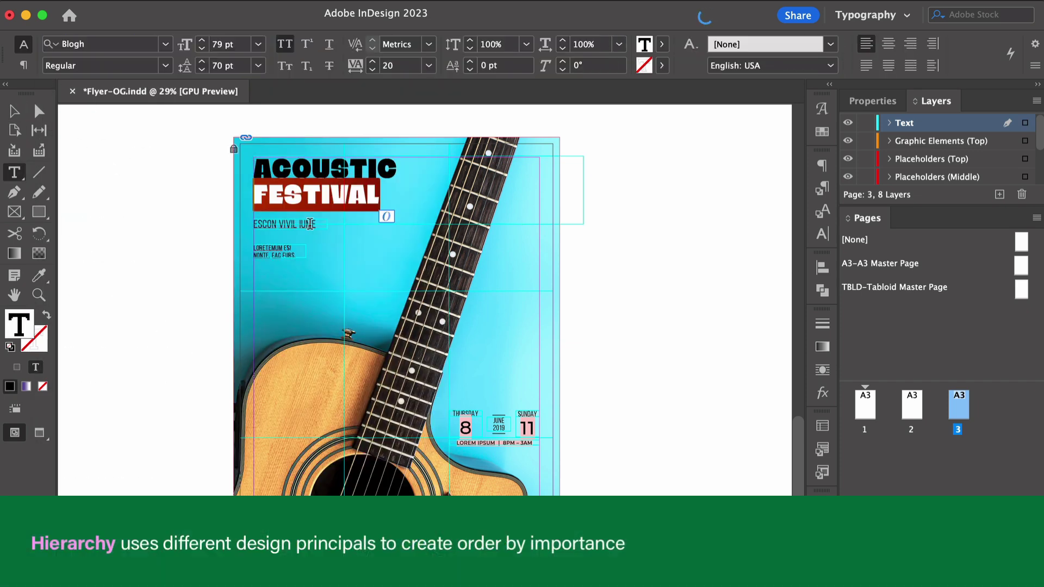
Step: Replace the subhead with 'AUTHENTICALLY UN-' and set it in PT Serif Italic
click(5, 109)
key(super+equal)
key(super+equal)
triple_click(326, 295)
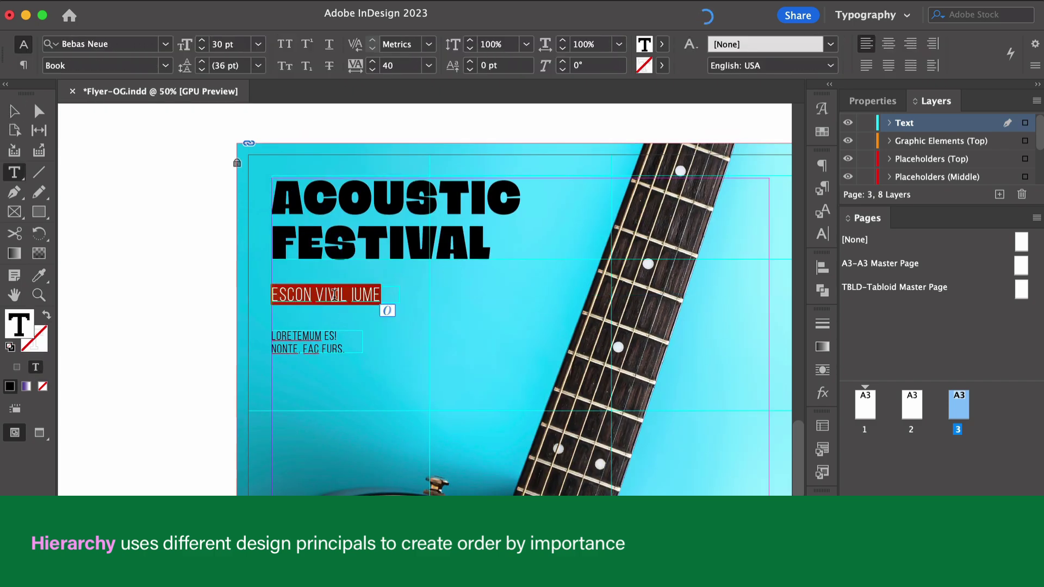
text(AUTHENTICALLY UN-)
key(super+a)
click(103, 44)
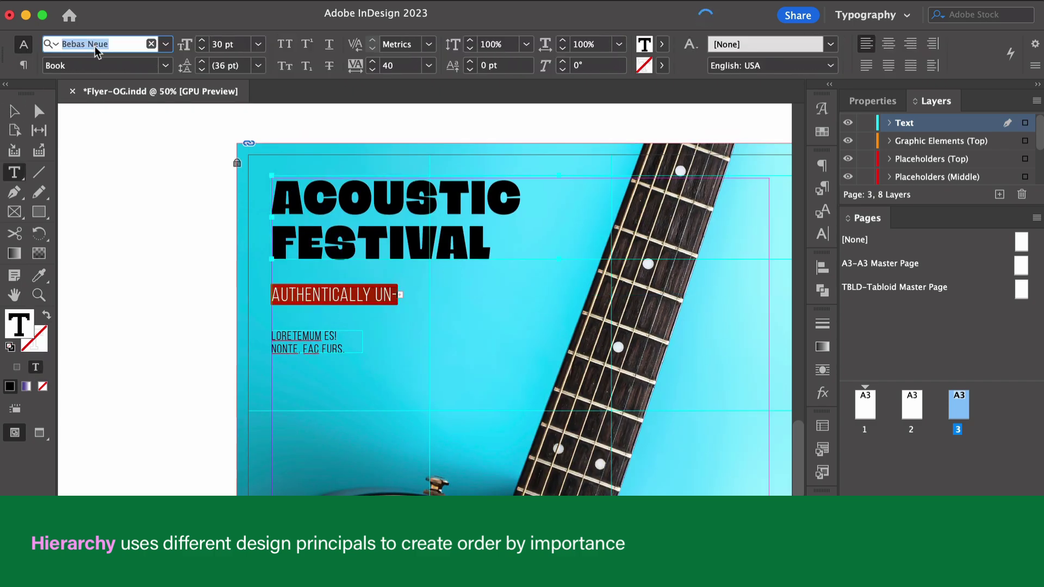
text(pt serif)
click(128, 265)
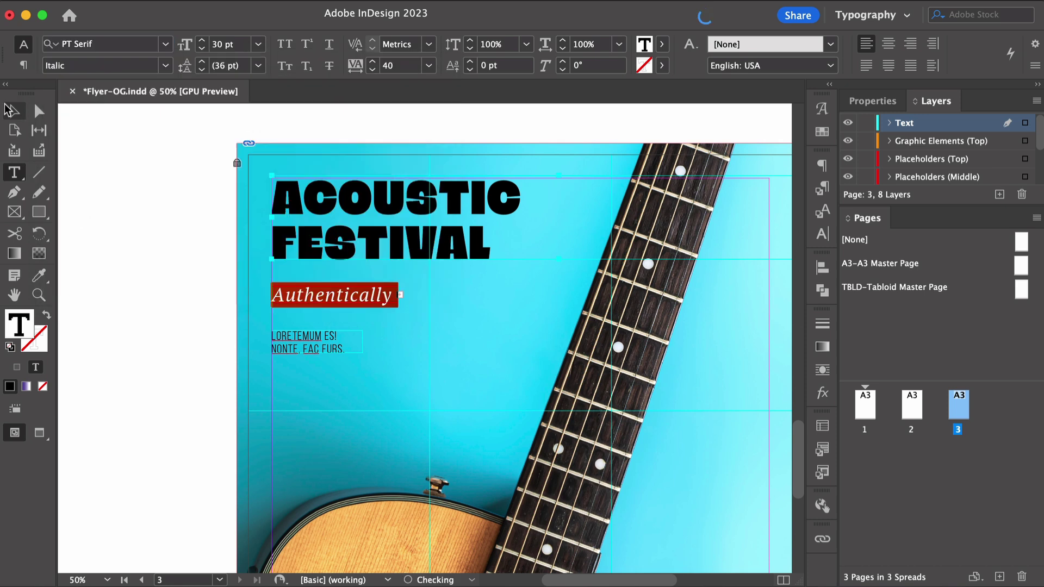
Step: Widen the subhead frame so 'Authentically Unplugged' shows in full
key(Escape)
drag(399, 294, 472, 295)
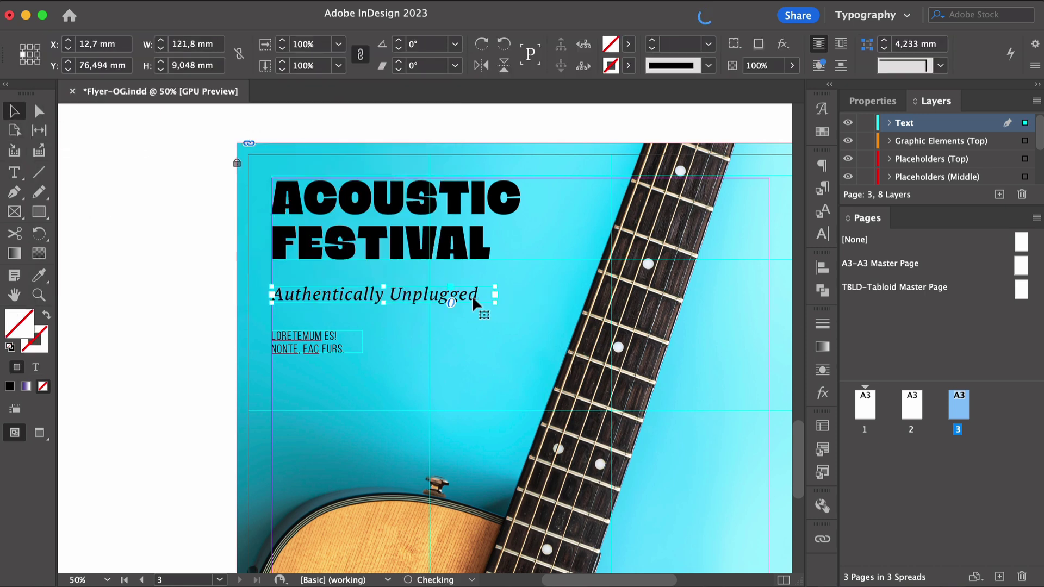
double_click(472, 295)
key(super+a)
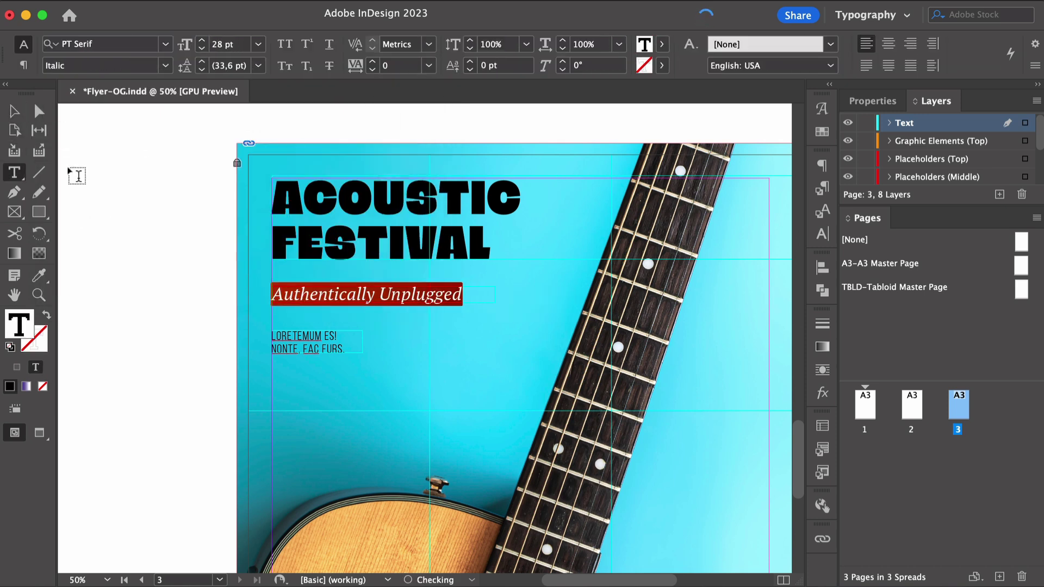
click(77, 172)
click(374, 208)
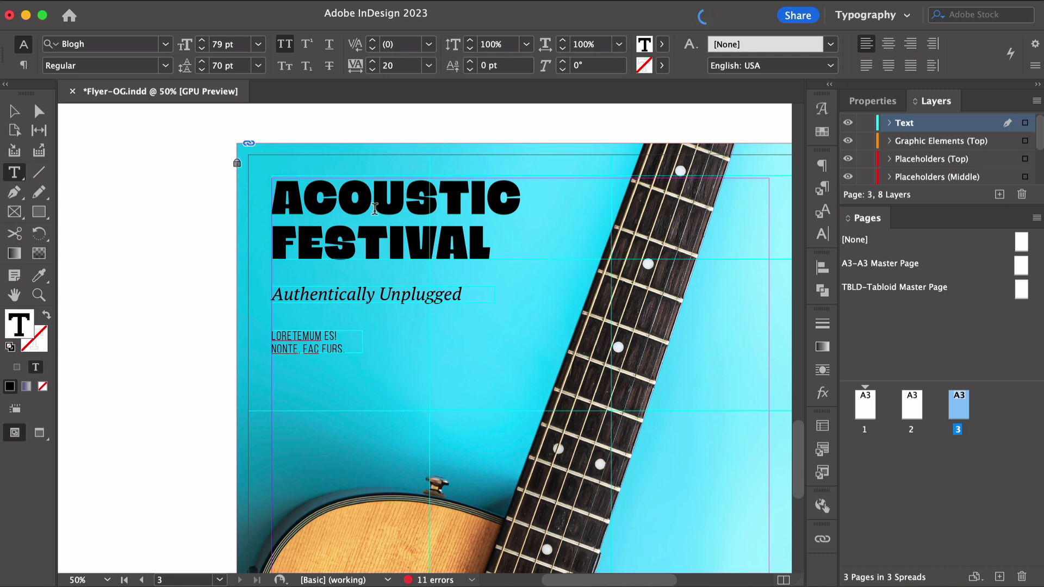
Step: Set the headline to 100 pt and lengthen its frame so FESTIVAL shows
key(super+a)
click(248, 44)
text(100)
key(Return)
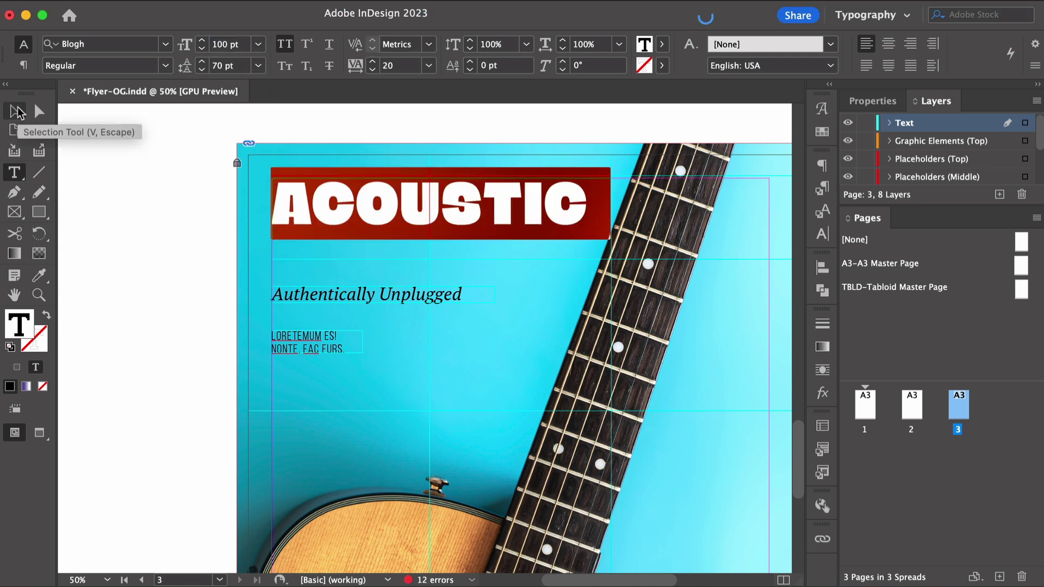
key(Escape)
drag(558, 259, 557, 274)
Step: Widen the small text frame and set its text in Montserrat Medium
click(337, 333)
drag(363, 343, 463, 342)
triple_click(400, 342)
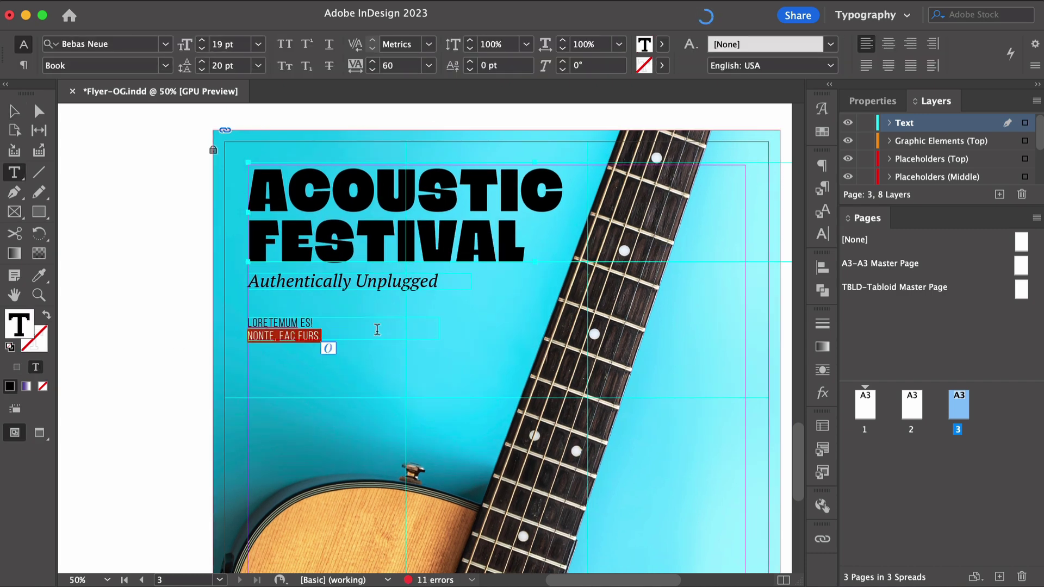
key(super+a)
click(103, 43)
text(montserrat me)
key(Return)
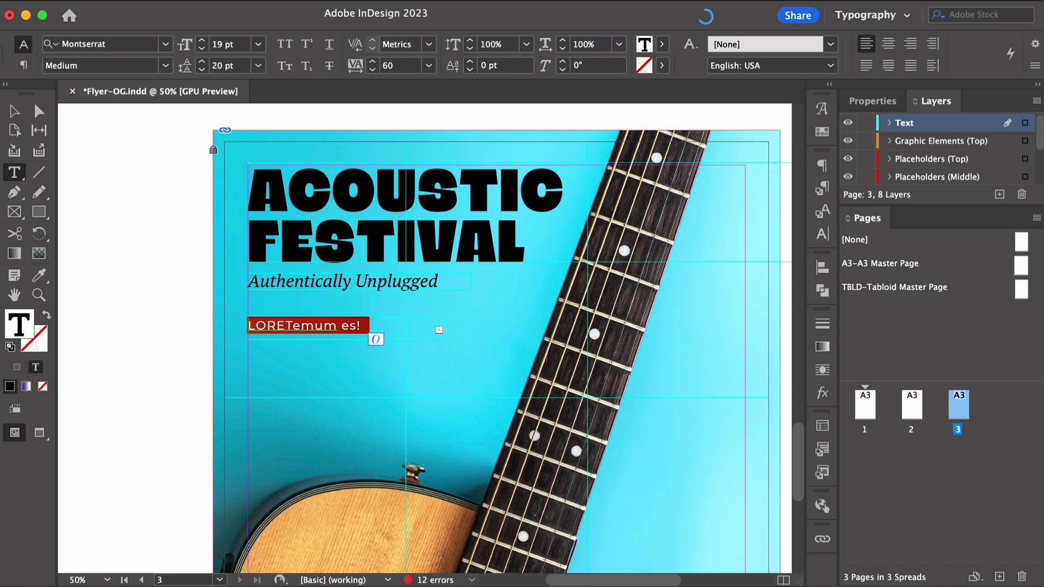
Step: Type 'acousticfestival.com' and the festival's social handle on two lines at 12 pt
text(acousticfestival.com)
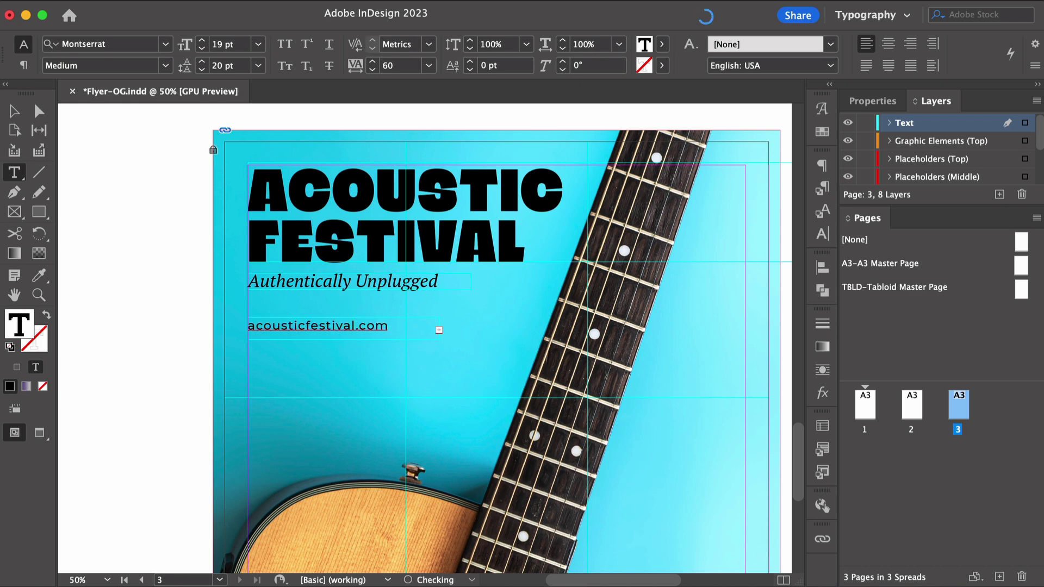
key(Return)
text(@theacousti)
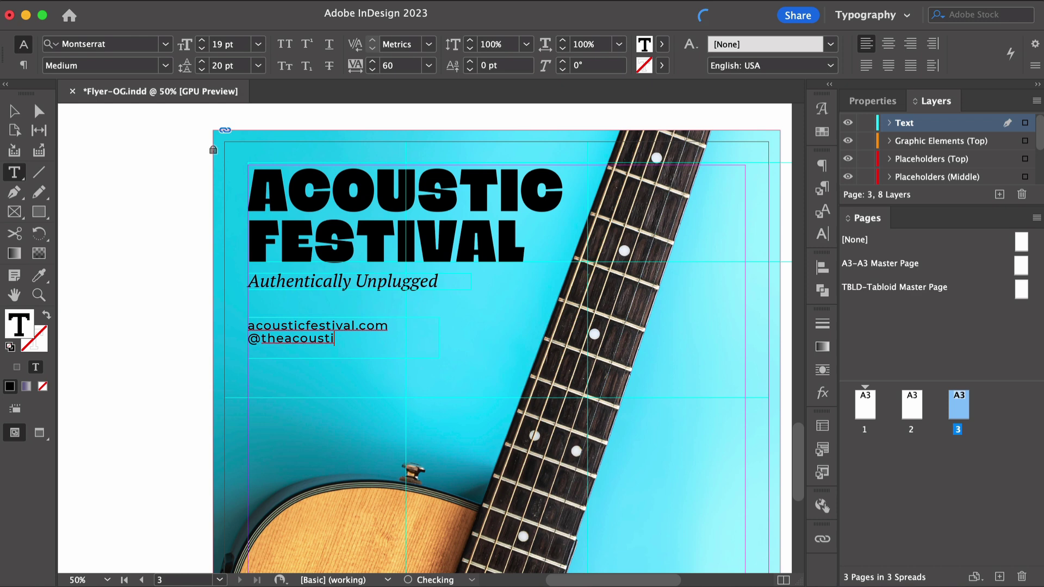
text(cfestival)
key(super+a)
click(258, 44)
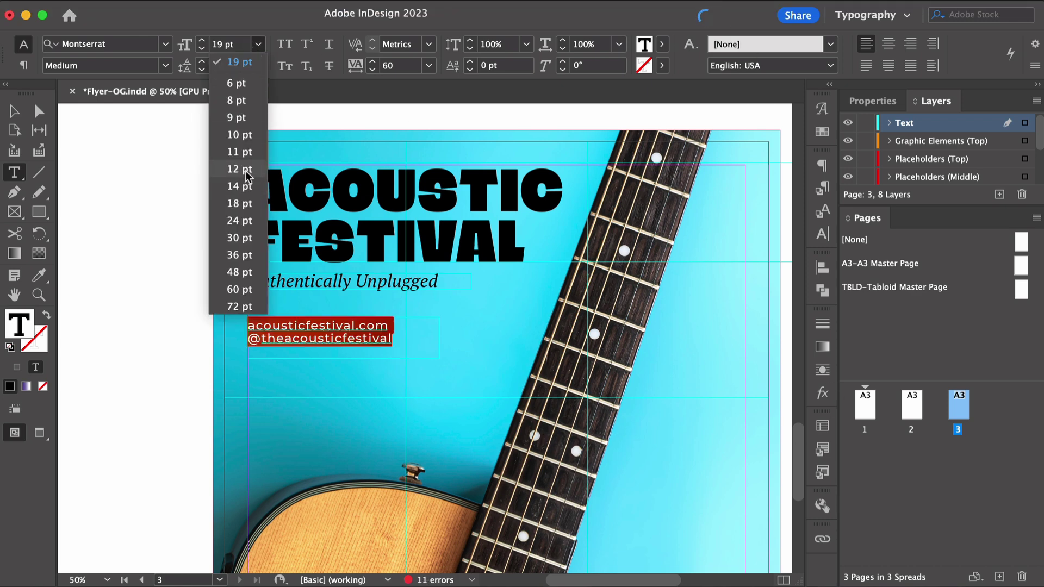
click(245, 169)
click(258, 65)
key(Escape)
click(115, 284)
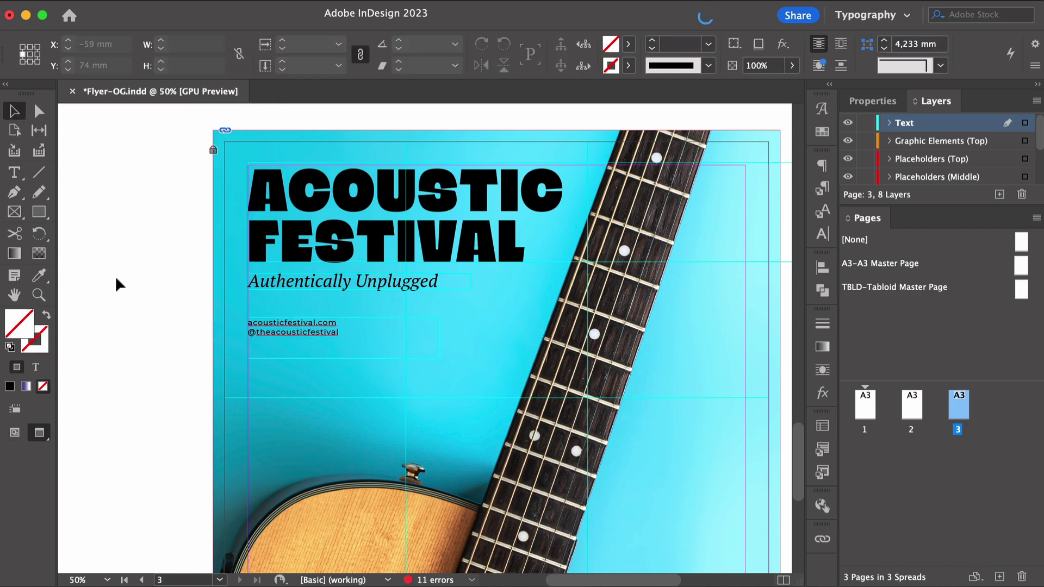
Step: Set the THURSDAY, SUNDAY and LOREM IPSUM labels in Montserrat Regular
scroll(316, 309, down, 5)
scroll(315, 310, right, 3)
click(475, 366)
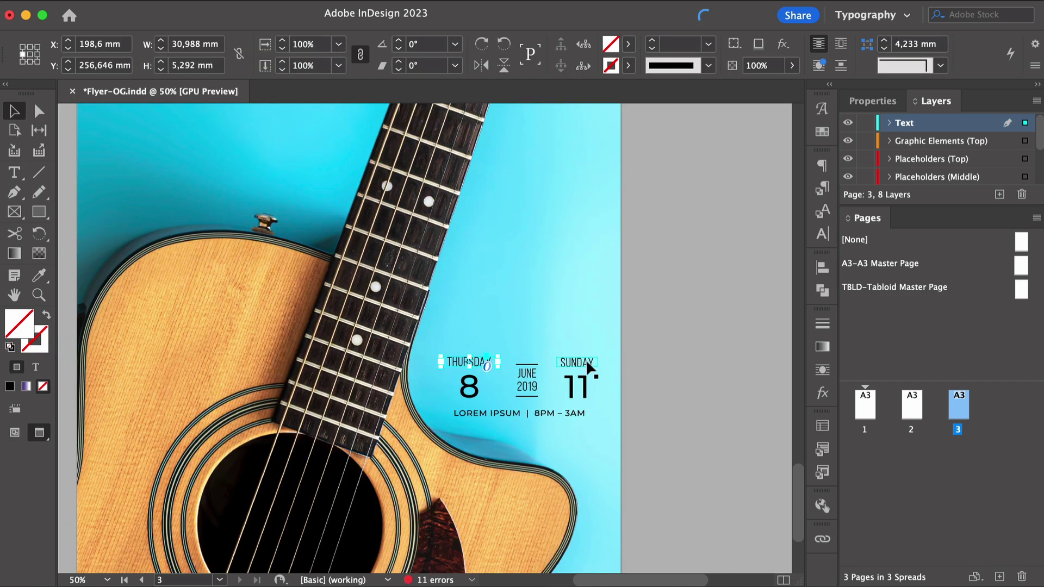
shift+click(589, 366)
shift+click(554, 415)
key(t)
click(102, 43)
text(monts)
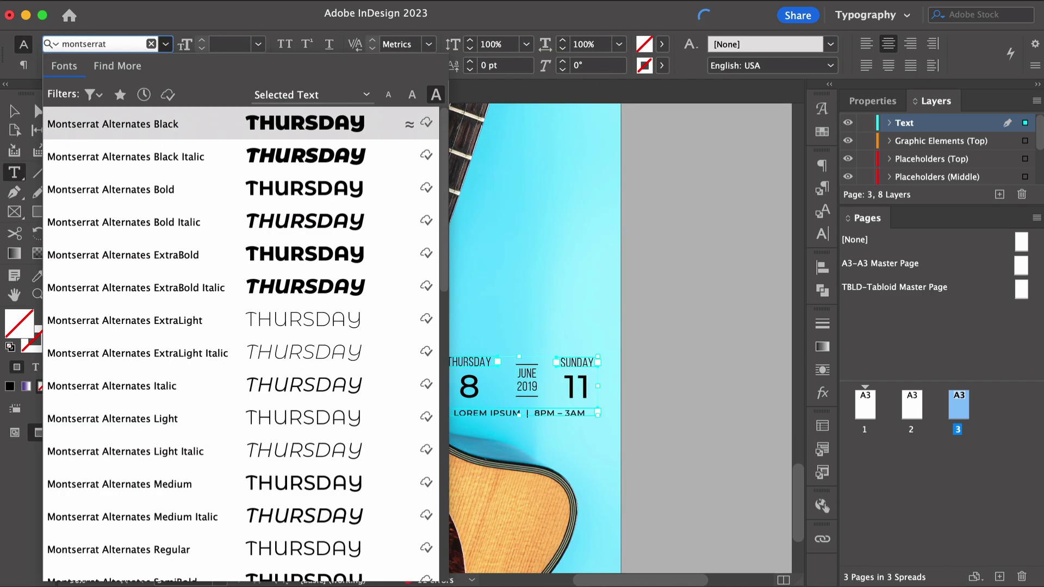
text(errat regu)
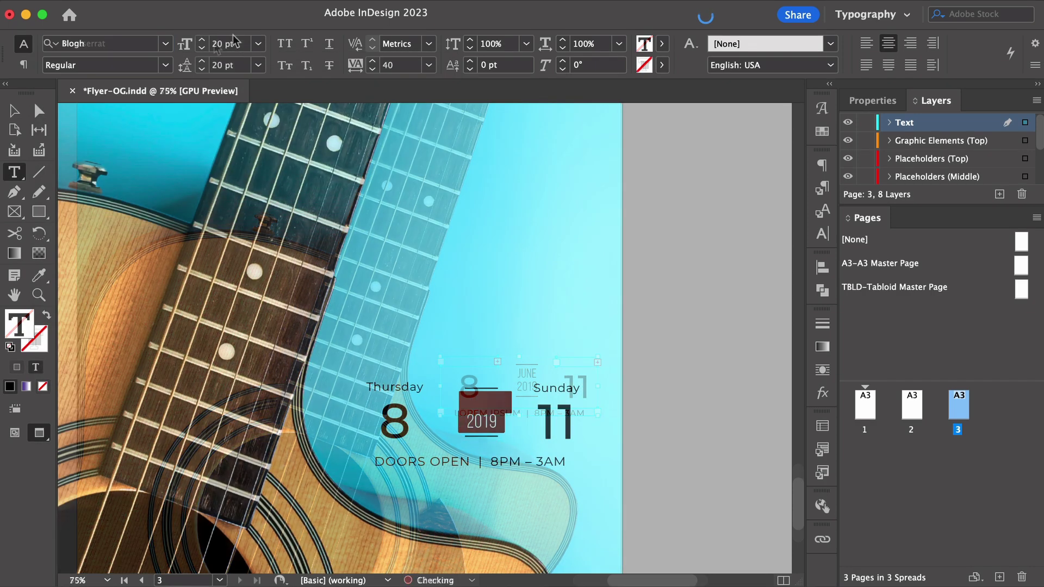
Step: Make JUNE 2019 16 pt with tighter leading, centred vertically in its frame
click(258, 43)
click(259, 43)
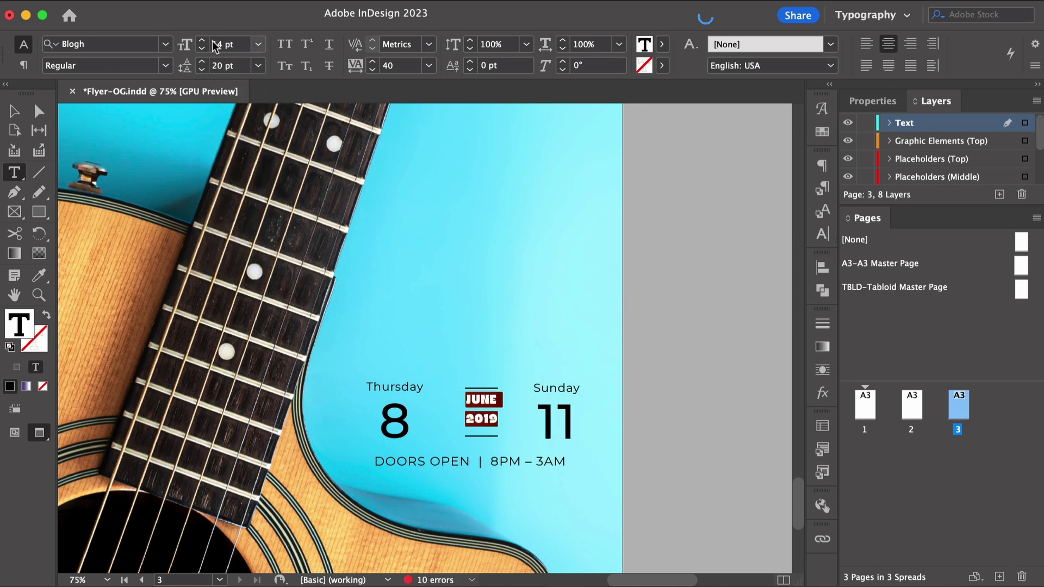
click(202, 53)
click(201, 69)
click(201, 69)
key(Escape)
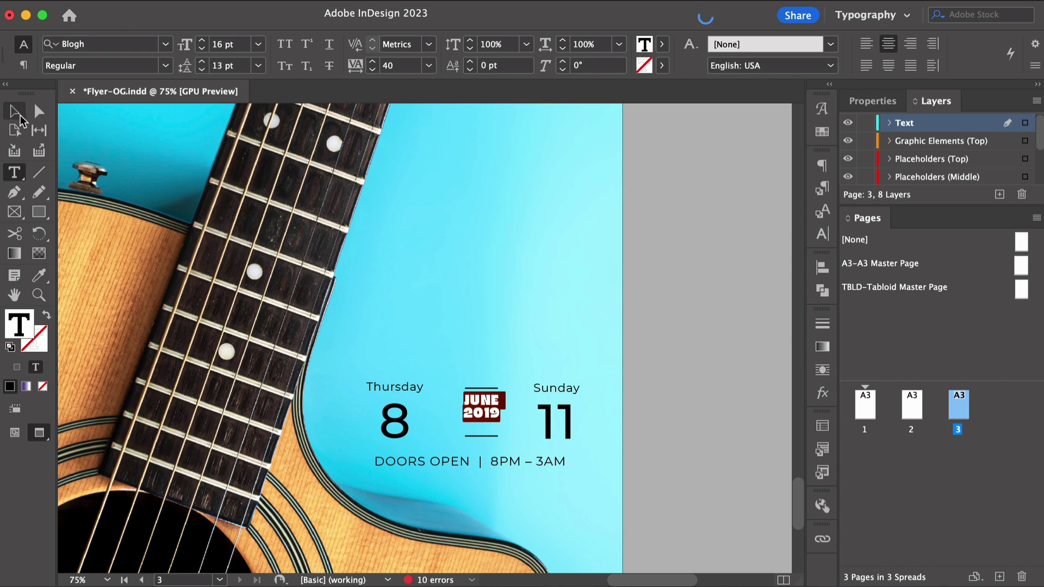
key(super+b)
click(902, 377)
click(902, 389)
Step: Set the date numerals 8 and 11 in Blogh
click(1013, 468)
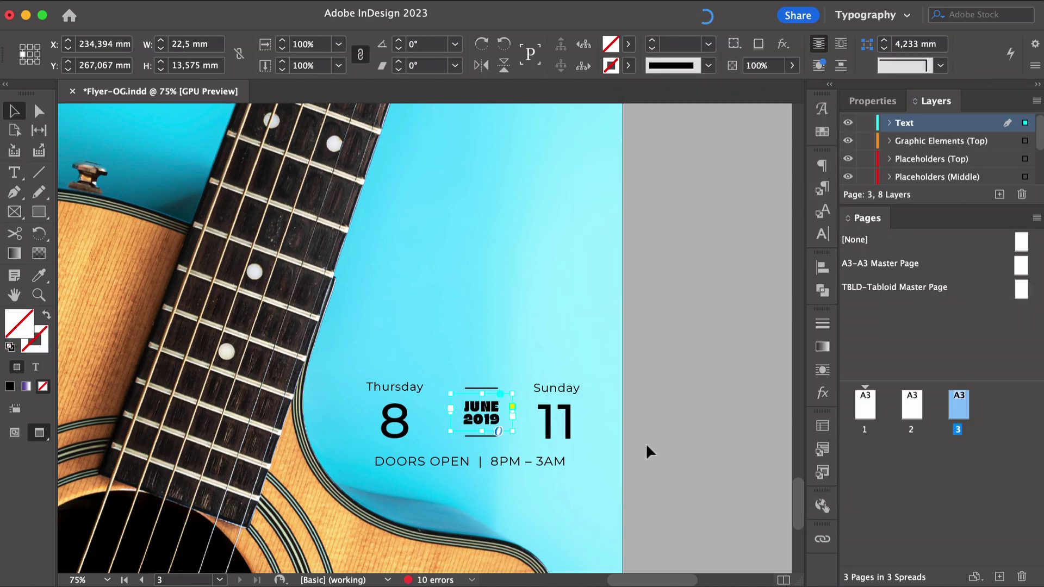
click(388, 422)
shift+click(562, 427)
key(t)
click(135, 49)
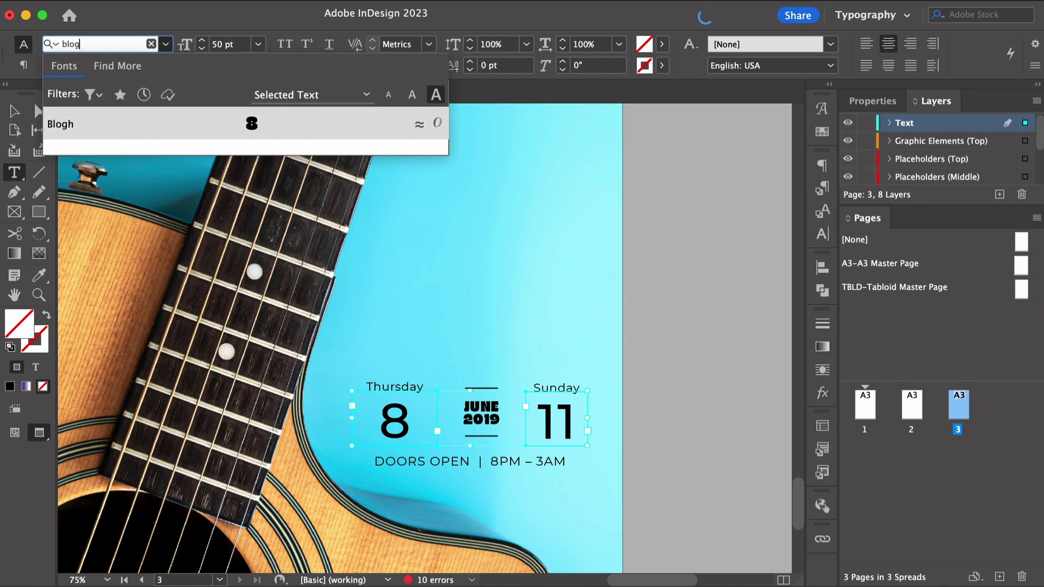
click(172, 123)
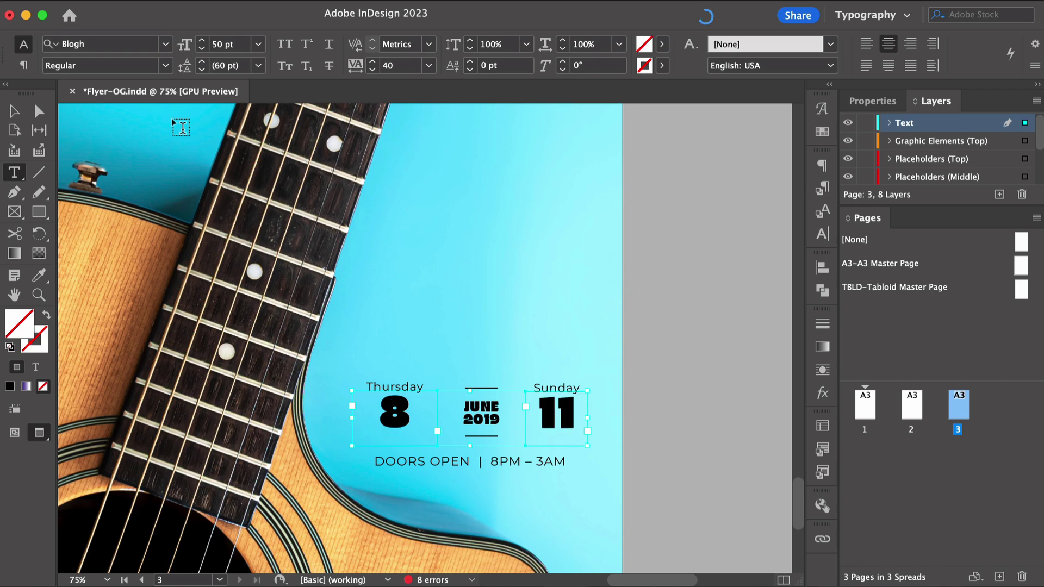
Step: Centre the 8 and 11 numerals vertically in their frames via Text Frame Options
key(Escape)
key(super+b)
click(949, 380)
click(948, 403)
key(Return)
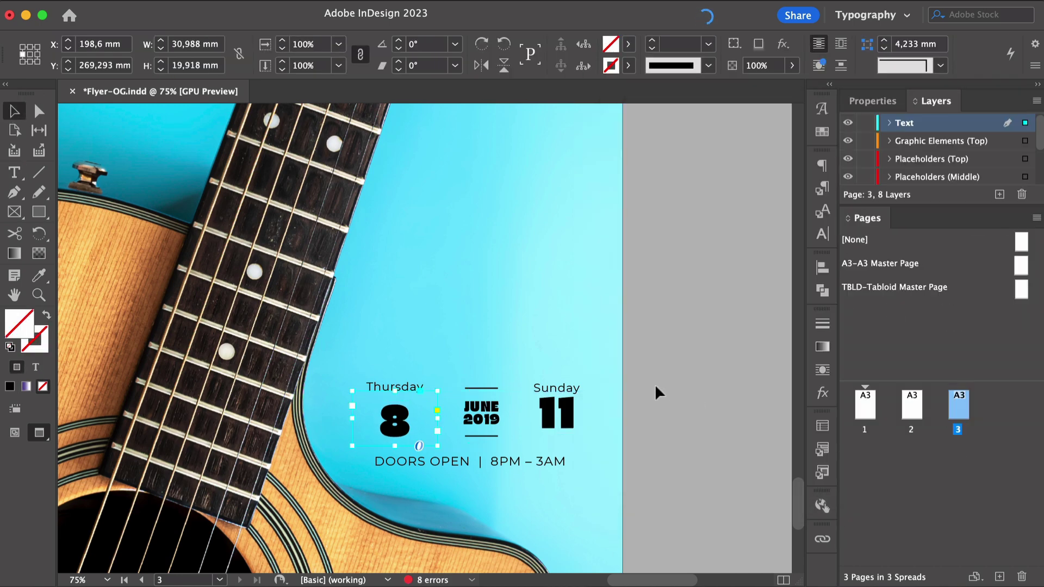
key(super+b)
click(924, 378)
click(881, 412)
key(Return)
click(641, 431)
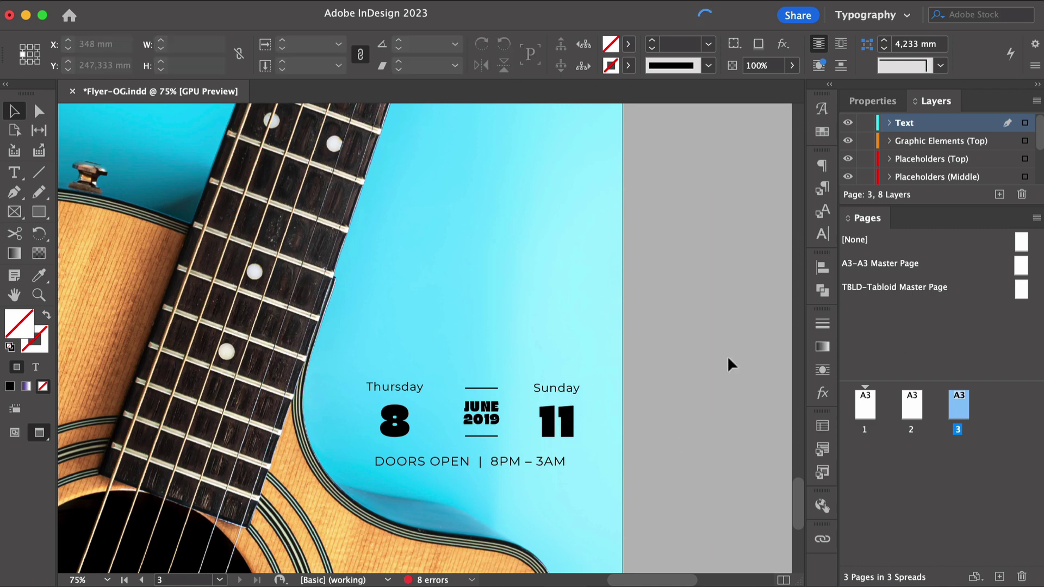
Step: Fit the whole page in the window
key(super+0)
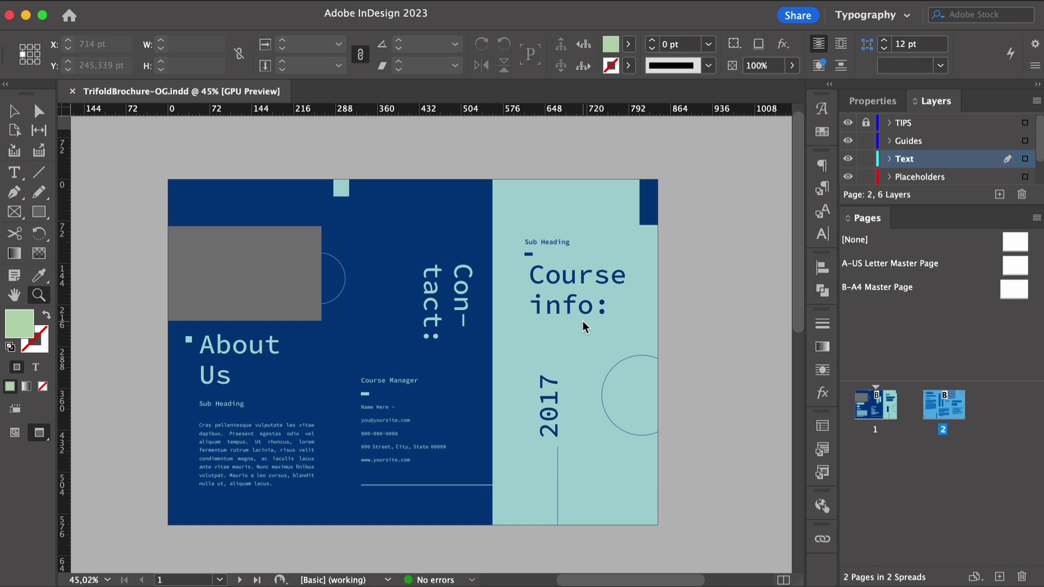
Step: Replace the 'Sub Heading' text with 'Course info'
click(563, 244)
triple_click(471, 348)
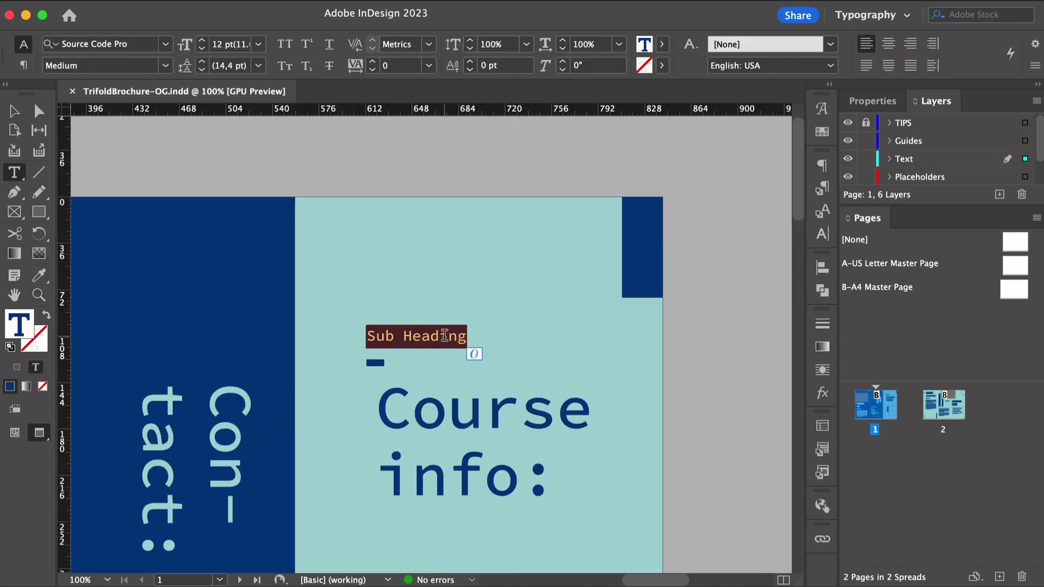
text(Course info)
key(super+a)
key(Escape)
scroll(473, 349, down, 3)
scroll(473, 350, right, 2)
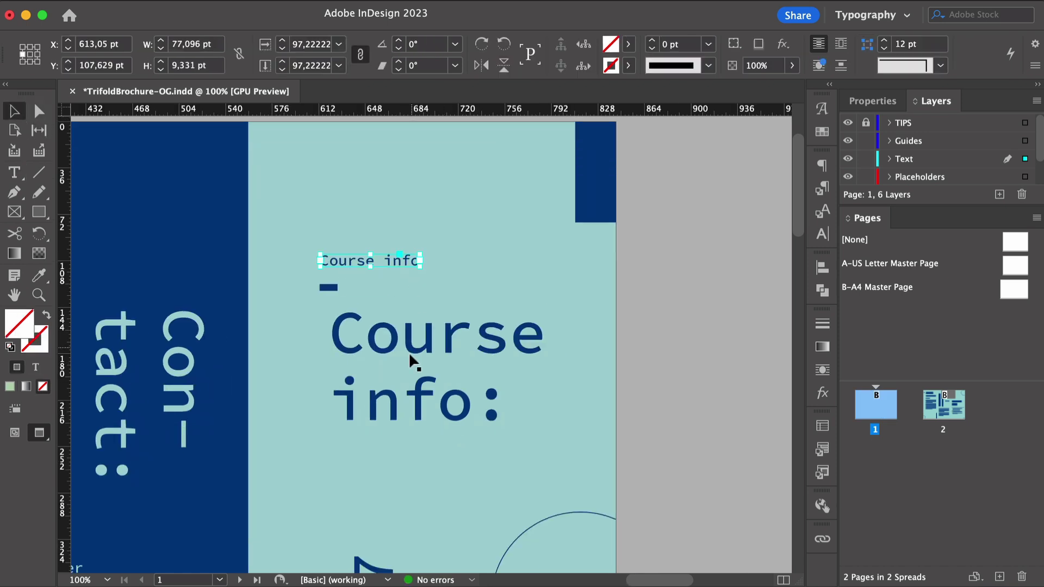
Step: Change the big heading to 'Botany Design' and the year 2017 to 2023
triple_click(411, 360)
text(Botany Design)
key(Escape)
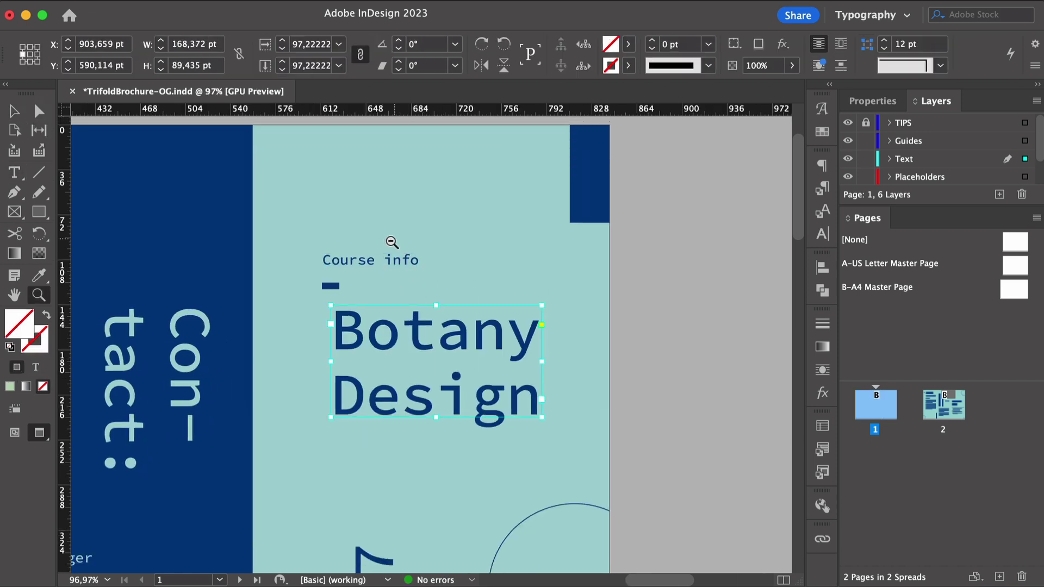
scroll(359, 347, down, 5)
double_click(356, 347)
text(2023)
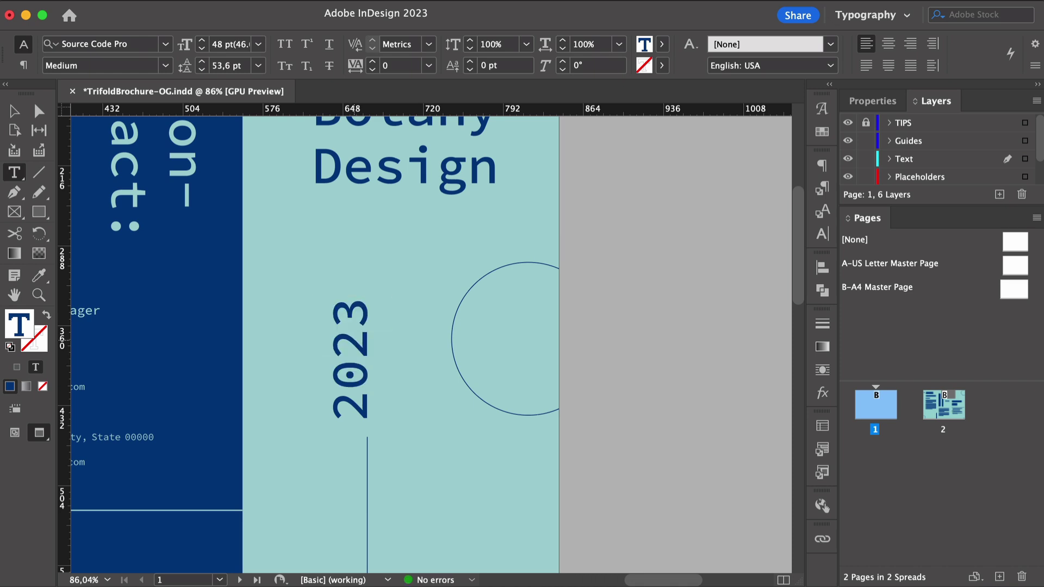
click(14, 114)
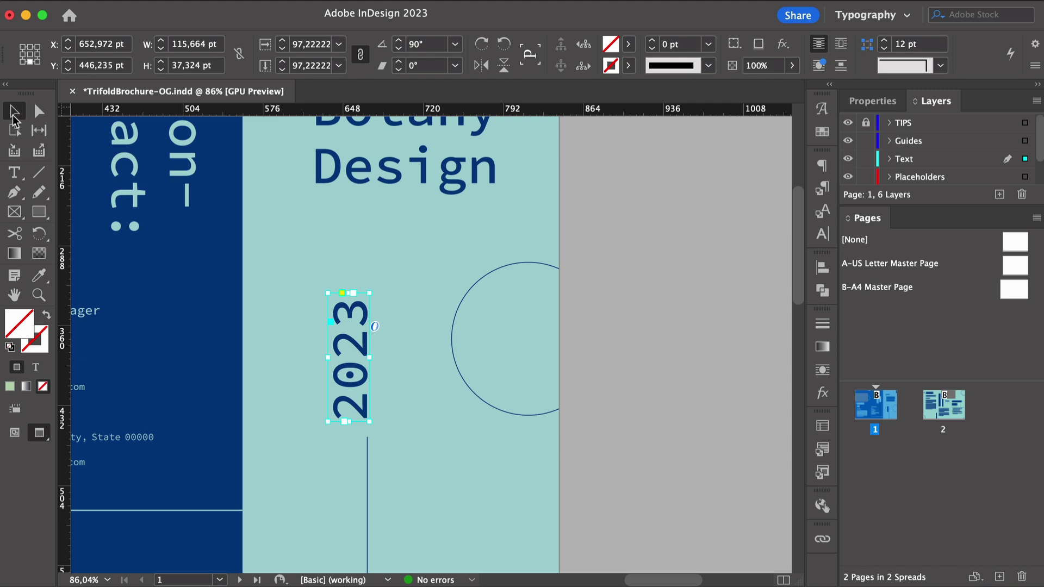
scroll(466, 249, down, 5)
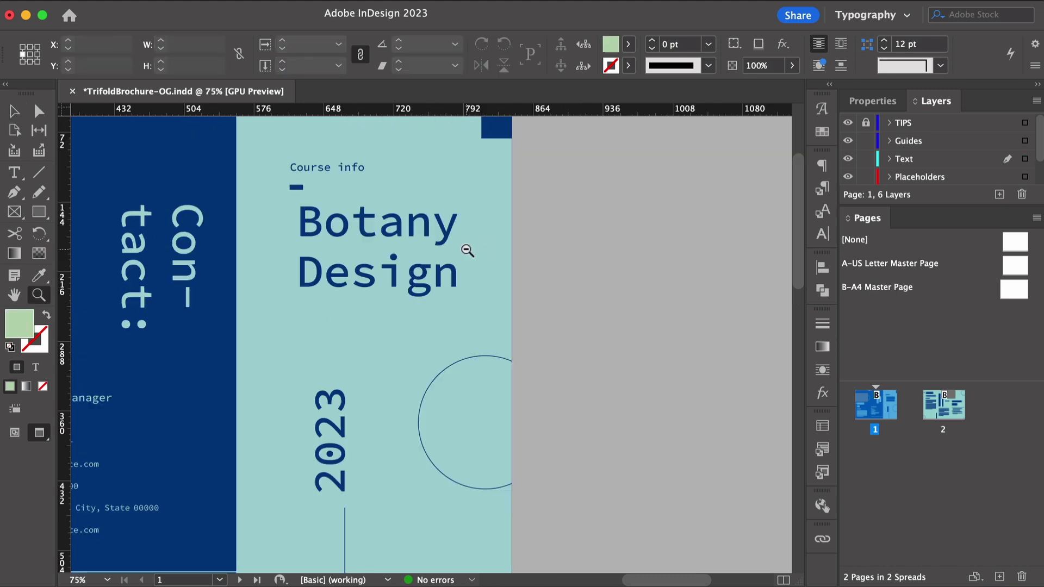
Step: Fill the front panel's teal background rectangle with light green
click(449, 327)
click(620, 38)
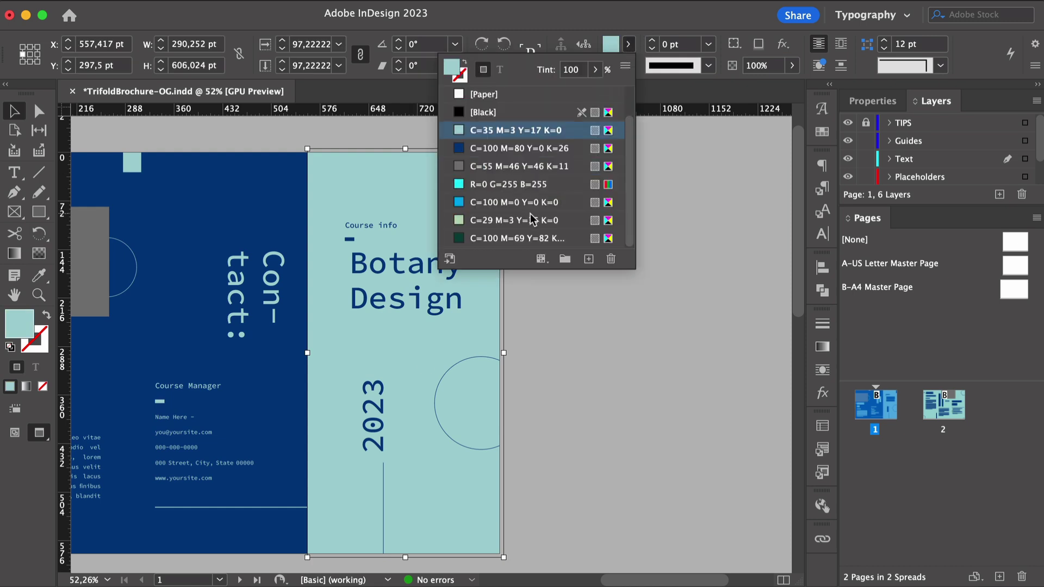
click(541, 220)
Step: Colour the Botany Design heading, the dash and the circle-and-line graphic dark green
click(349, 235)
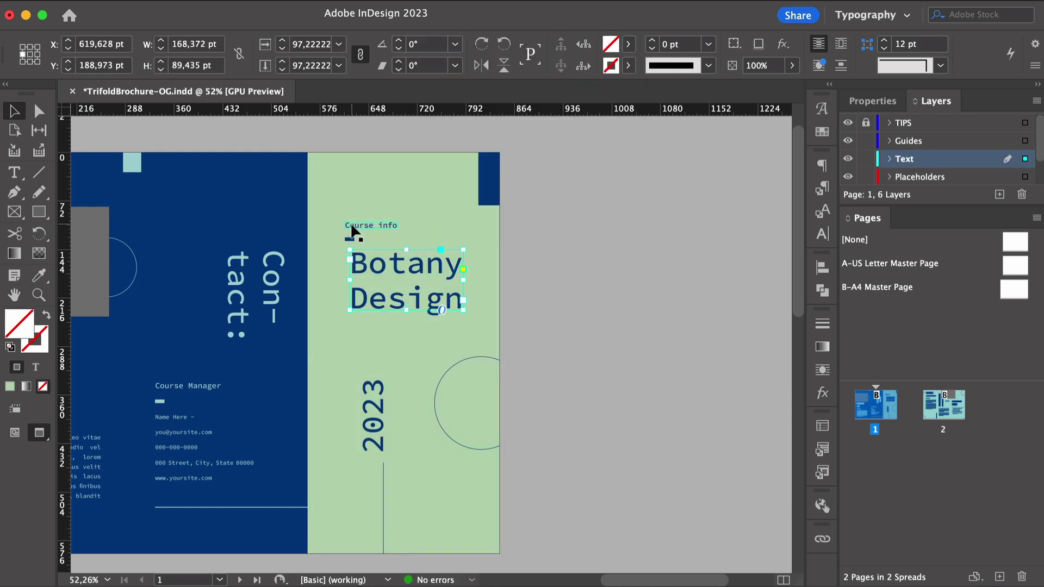
click(611, 43)
scroll(544, 191, down, 2)
click(574, 353)
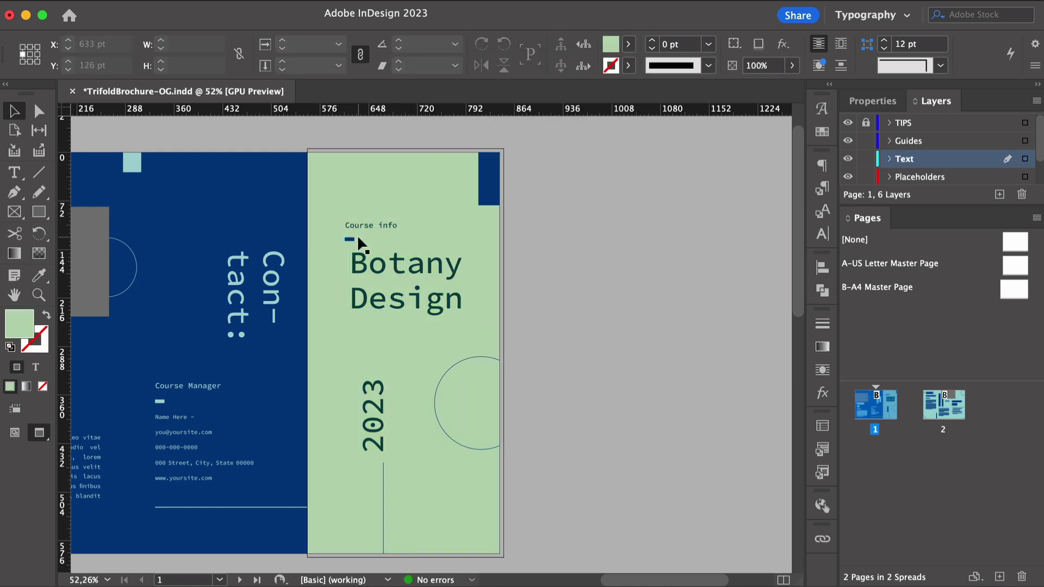
click(350, 240)
click(610, 44)
click(520, 229)
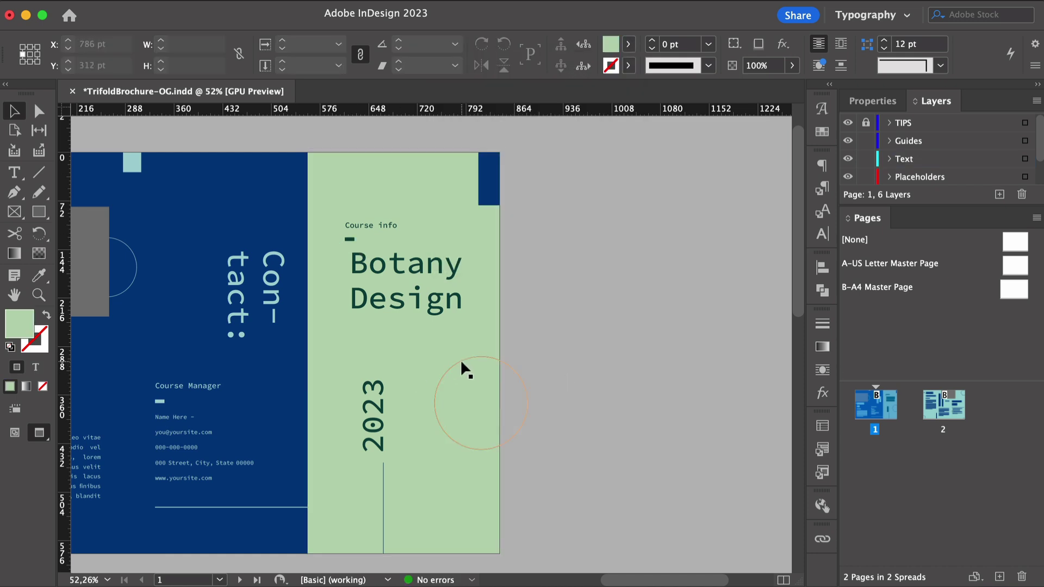
click(382, 508)
click(610, 44)
click(522, 254)
click(490, 177)
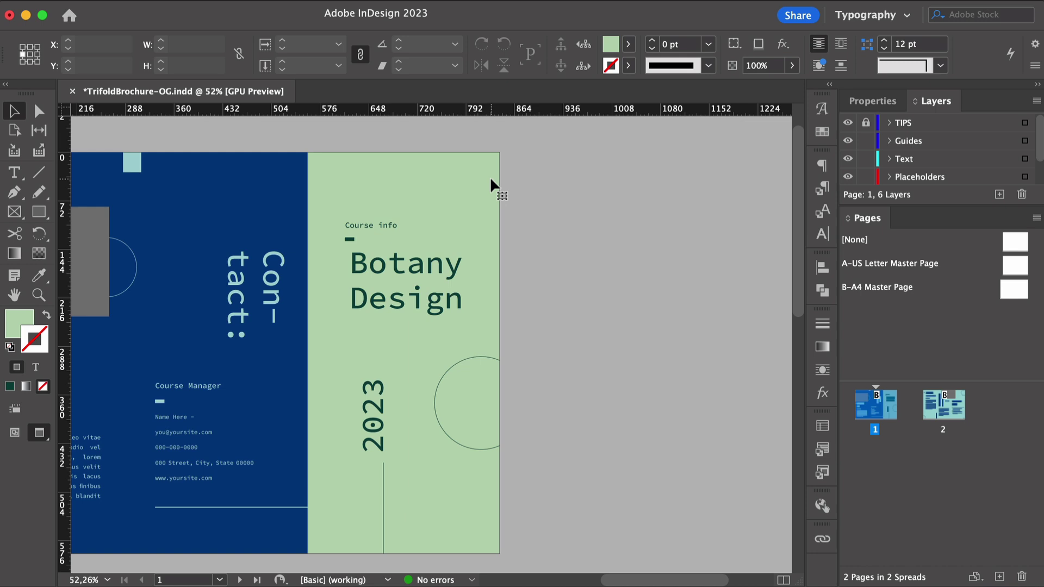
scroll(609, 256, left, 8)
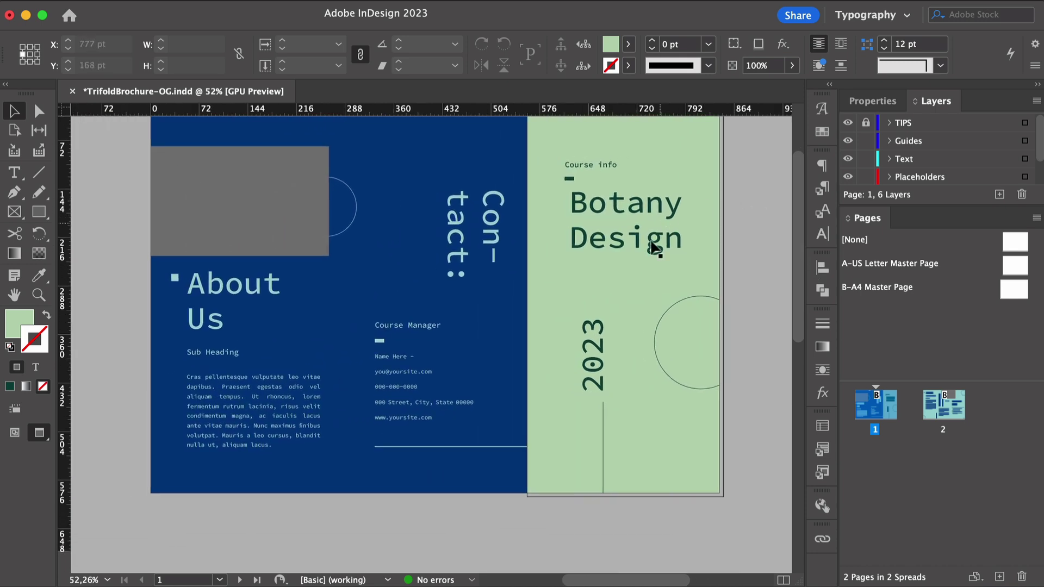
scroll(702, 269, up, 2)
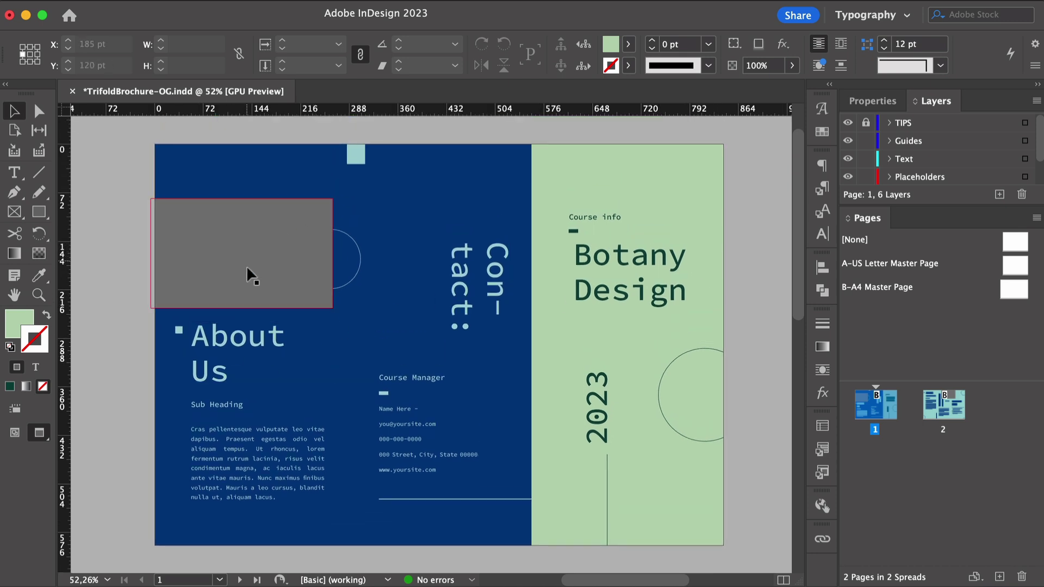
Step: Delete the grey placeholder rectangle and the About Us circle and text frames
click(284, 238)
key(Delete)
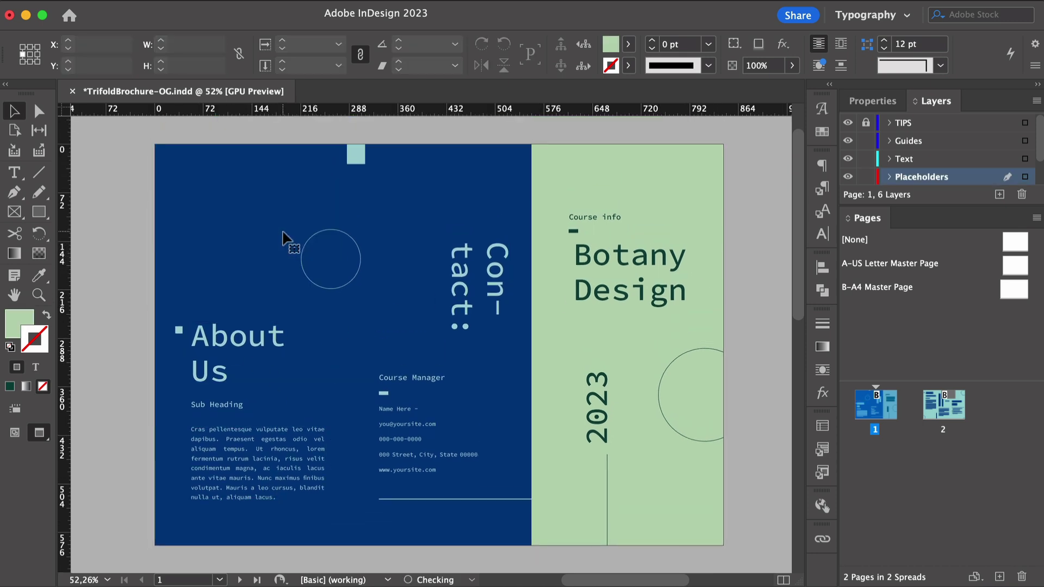
key(w)
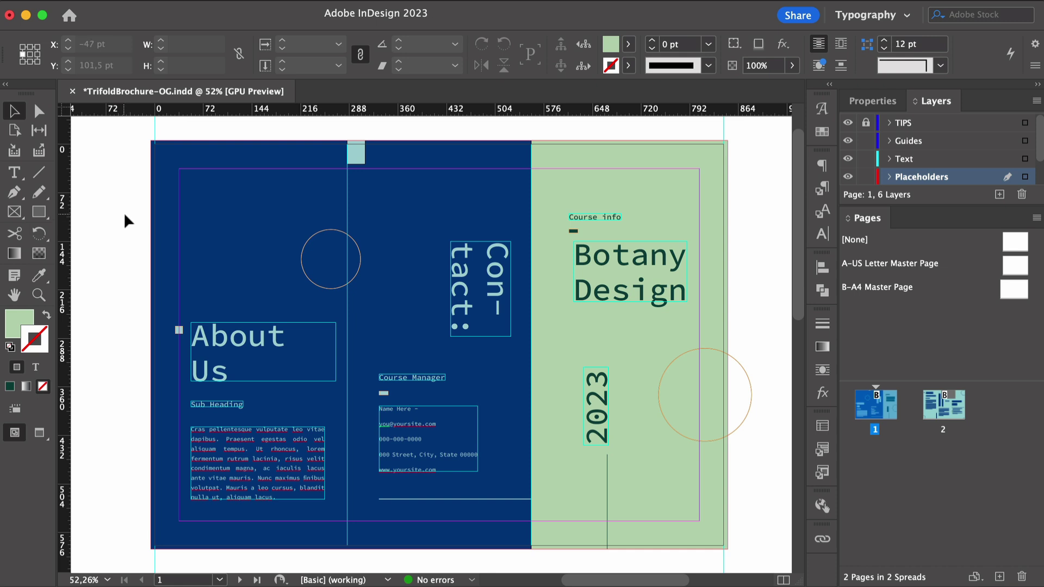
drag(126, 220, 333, 528)
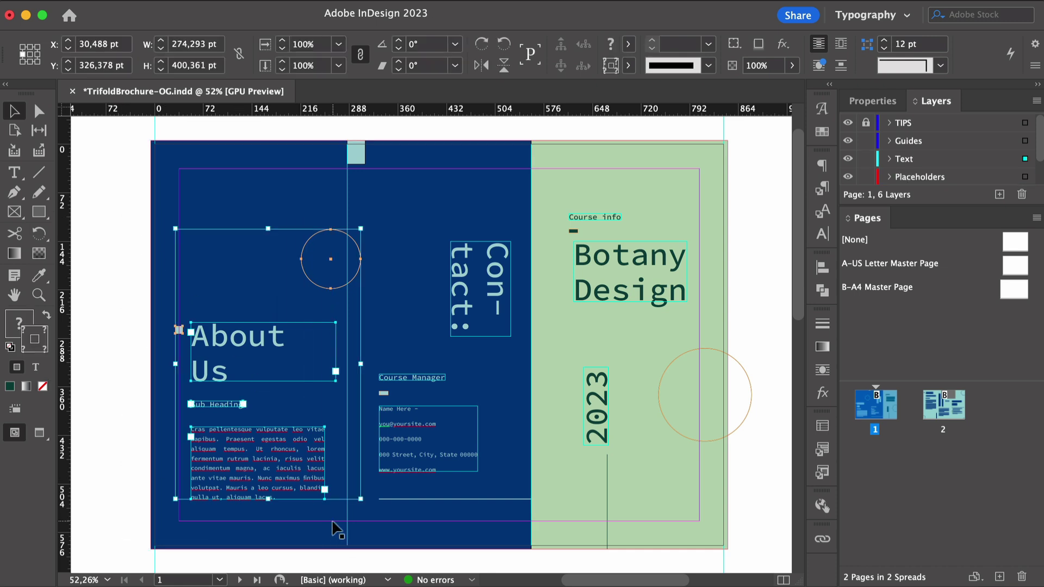
key(Delete)
Step: Narrow the dark blue rectangle, move it to the left panel, and extend its edge to the bleed
click(266, 291)
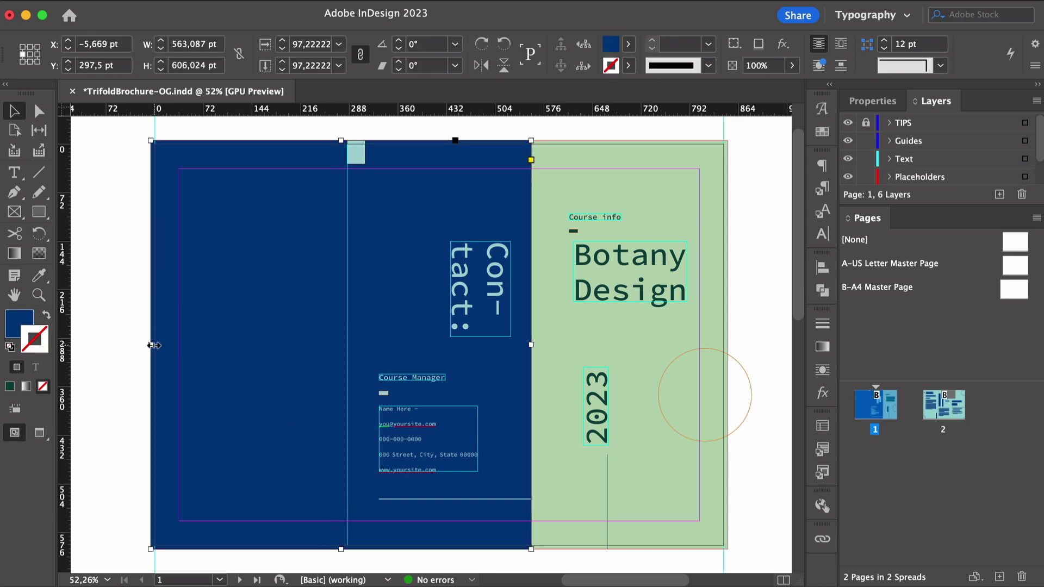
drag(154, 345, 349, 313)
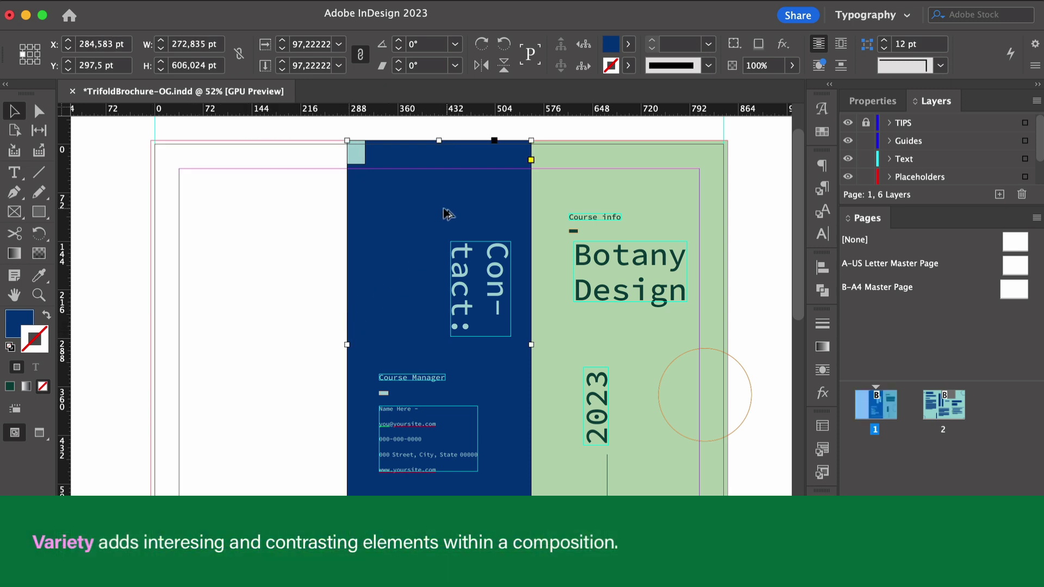
drag(442, 214, 266, 241)
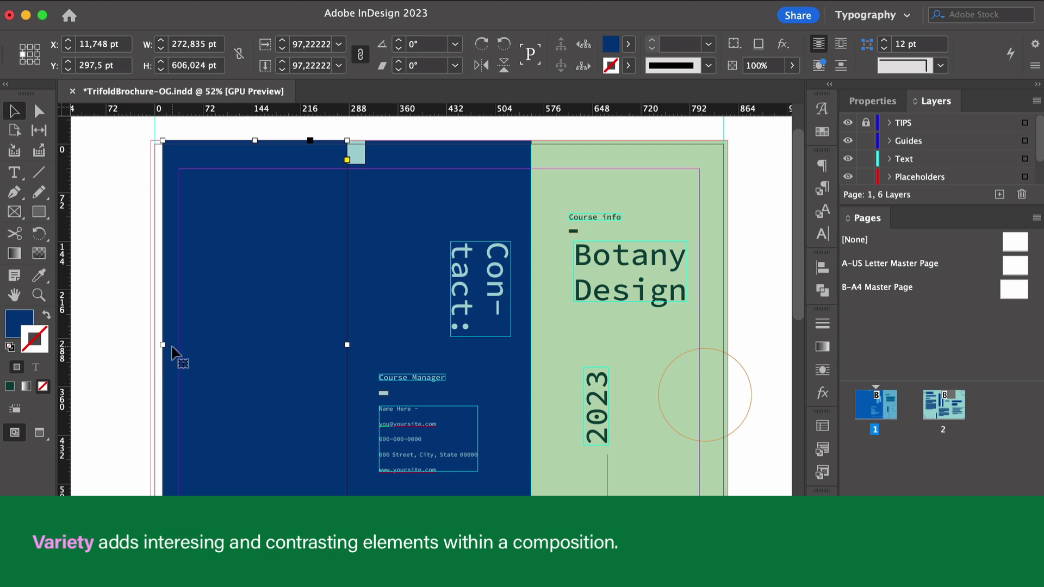
drag(163, 342, 151, 345)
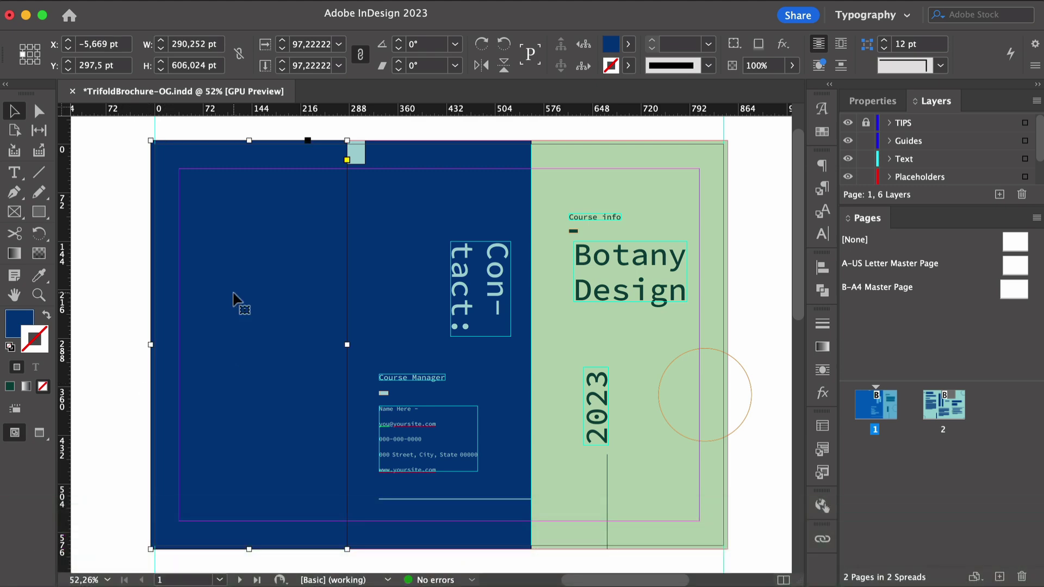
Step: Place the woman-among-plants photo in the left frame, scale and position it, then preview
click(234, 298)
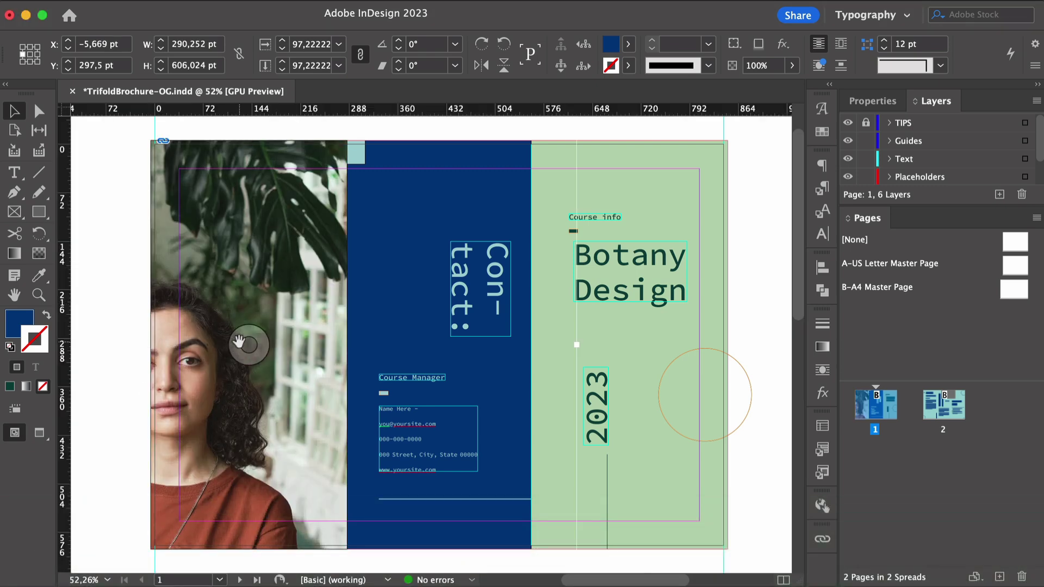
scroll(292, 329, down, 3)
key(v)
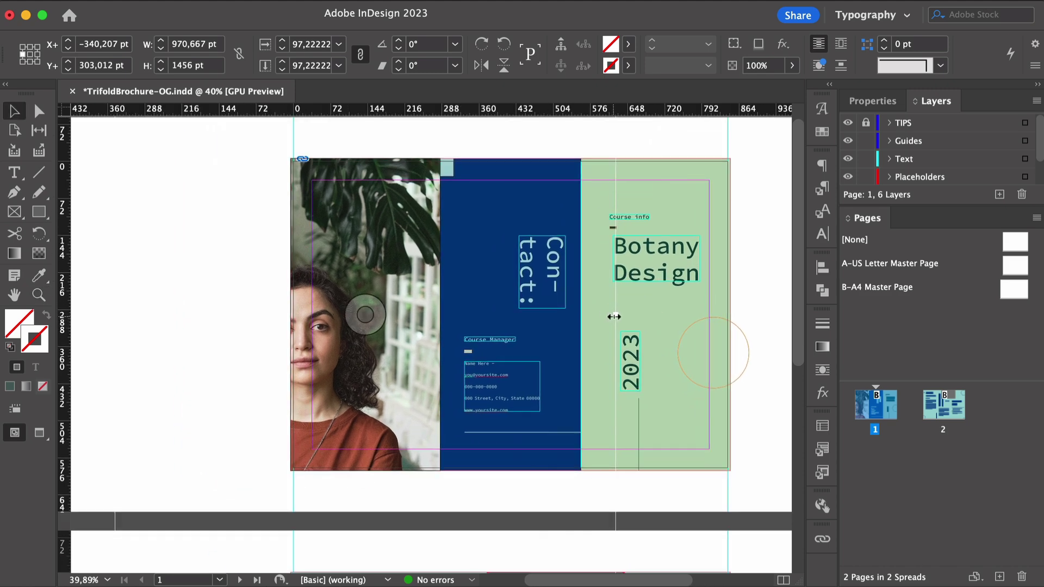
drag(613, 315, 485, 314)
drag(370, 332, 388, 321)
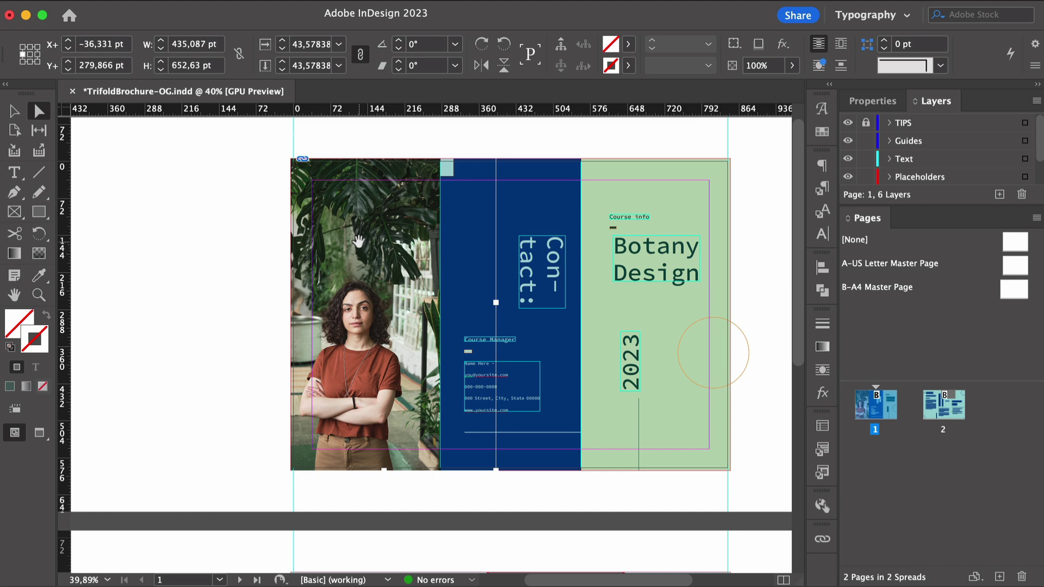
key(super+shift+a)
key(w)
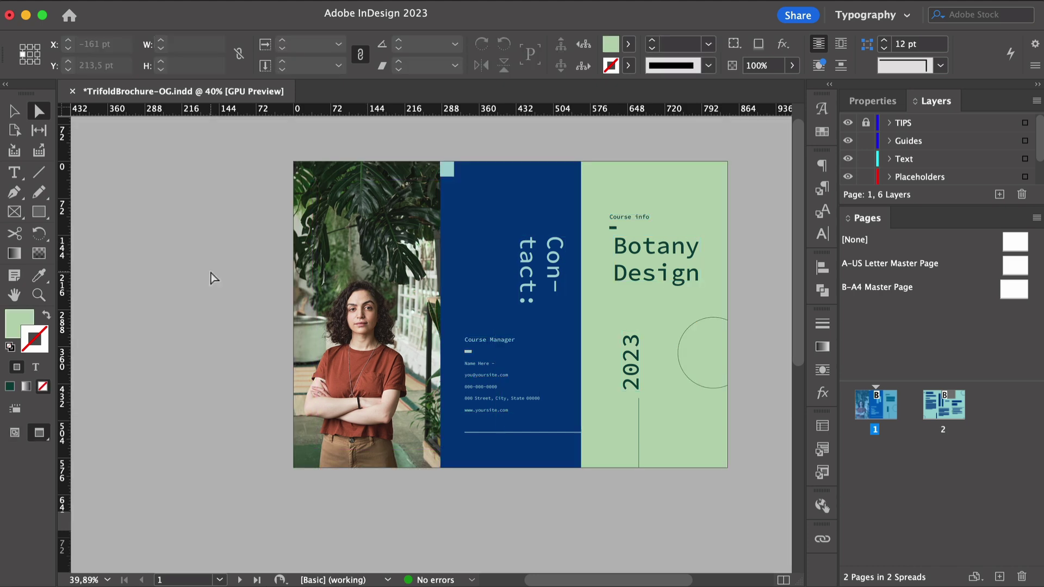
key(z)
scroll(392, 254, up, 2)
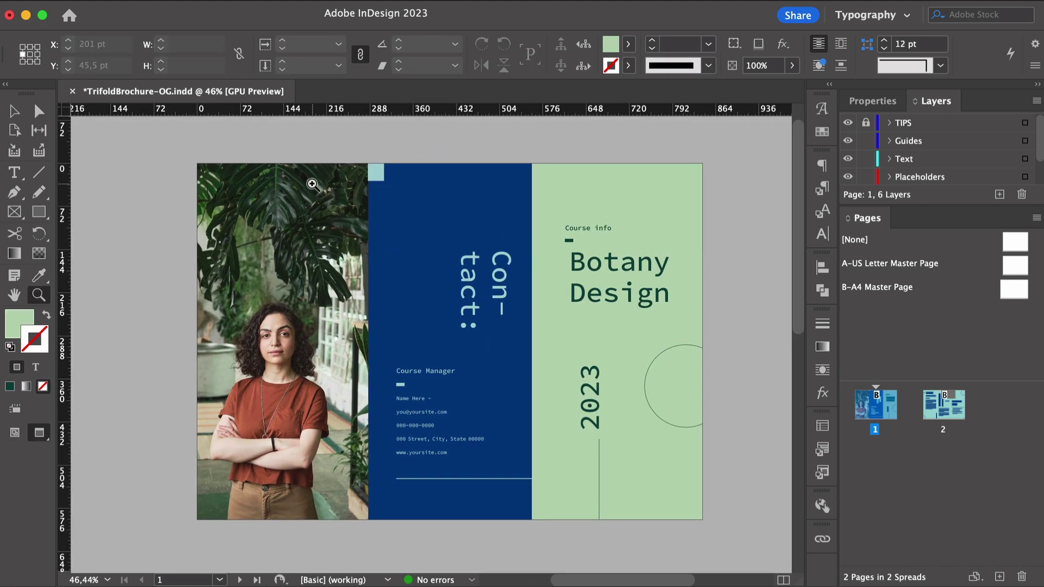
Step: Fill page 2's teal background with the light green swatch
key(v)
scroll(293, 272, down, 8)
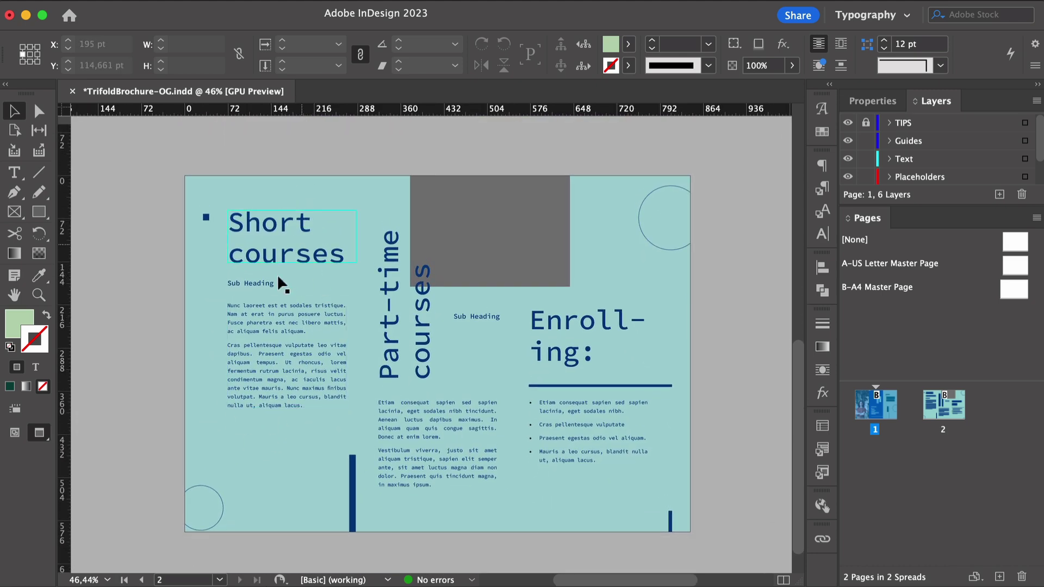
click(312, 453)
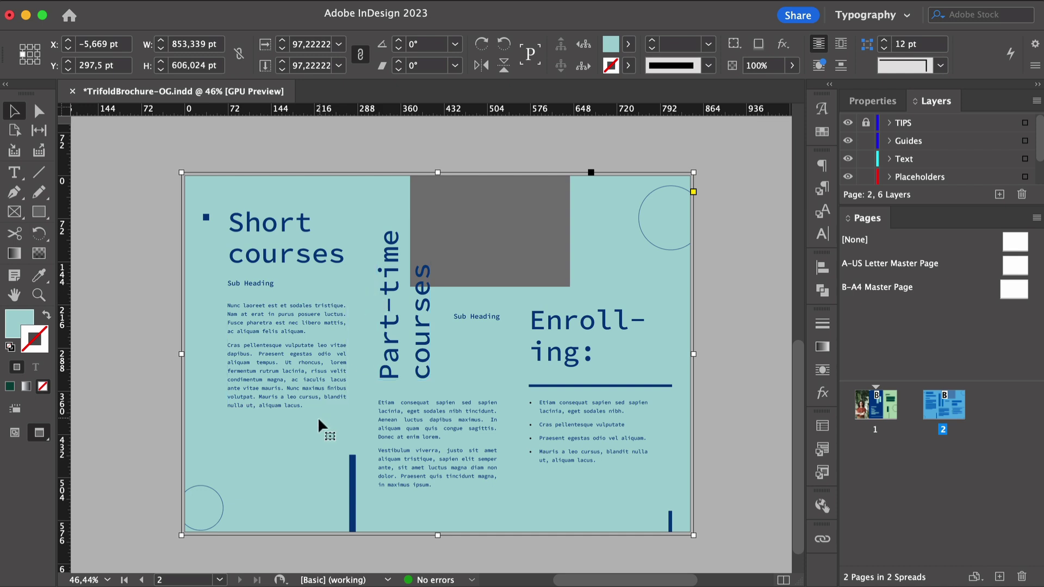
click(629, 43)
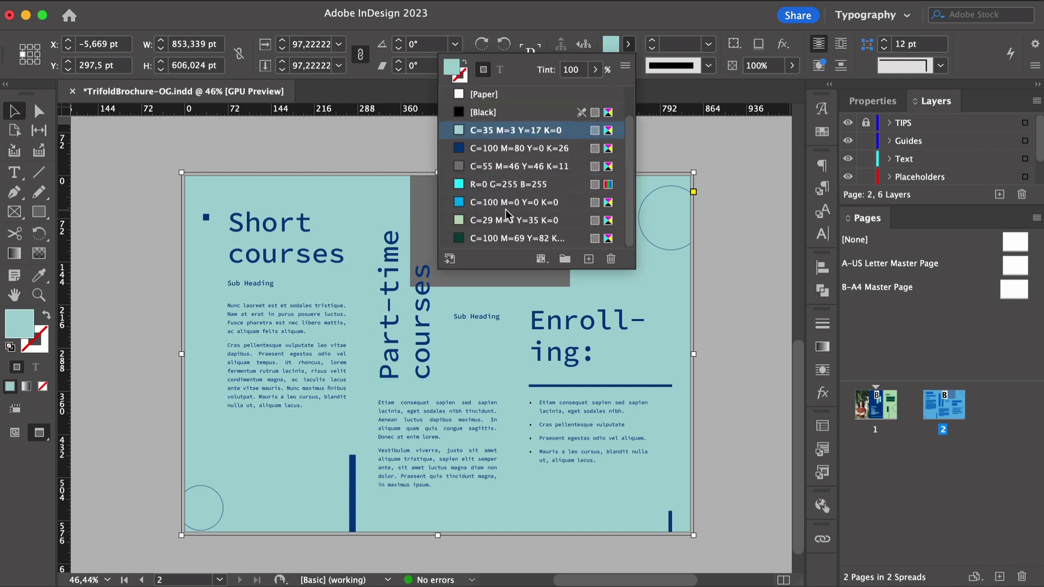
key(Return)
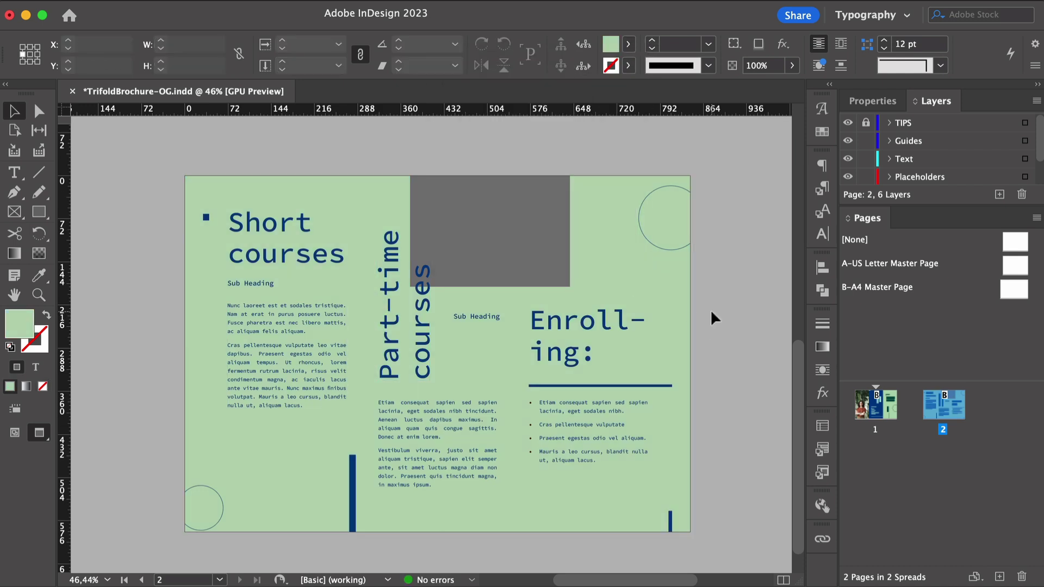
key(w)
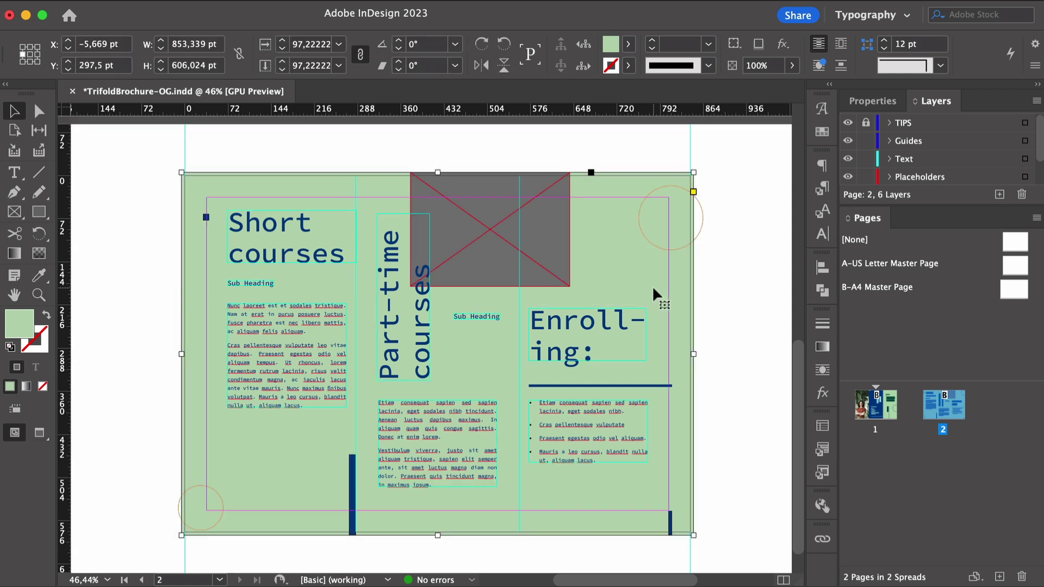
Step: Check the heading and circle colours, then make the selected text dark green
scroll(651, 286, up, 2)
click(291, 237)
click(455, 66)
key(Escape)
click(186, 535)
click(629, 44)
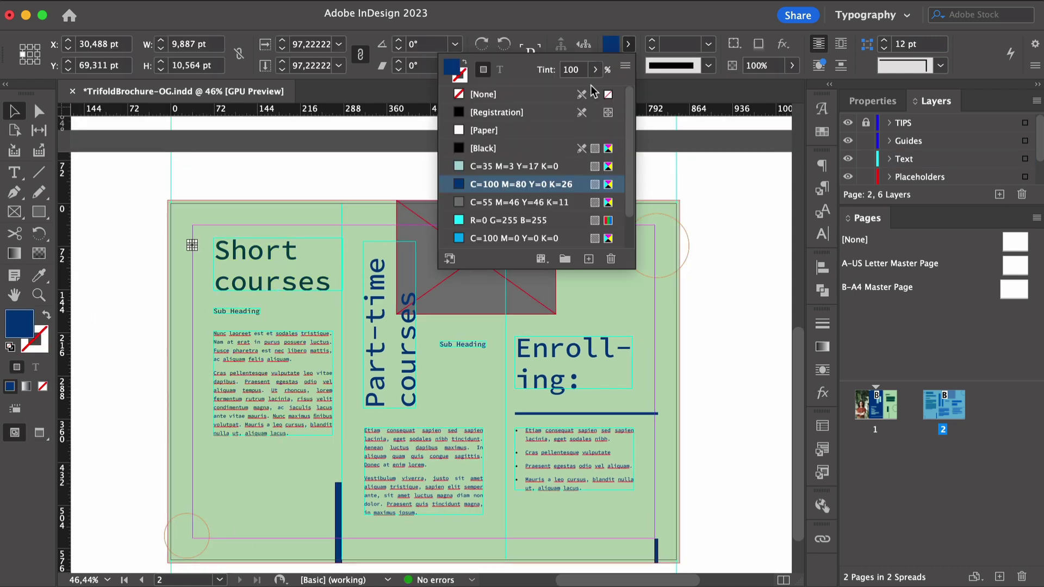
key(Escape)
click(630, 66)
key(Escape)
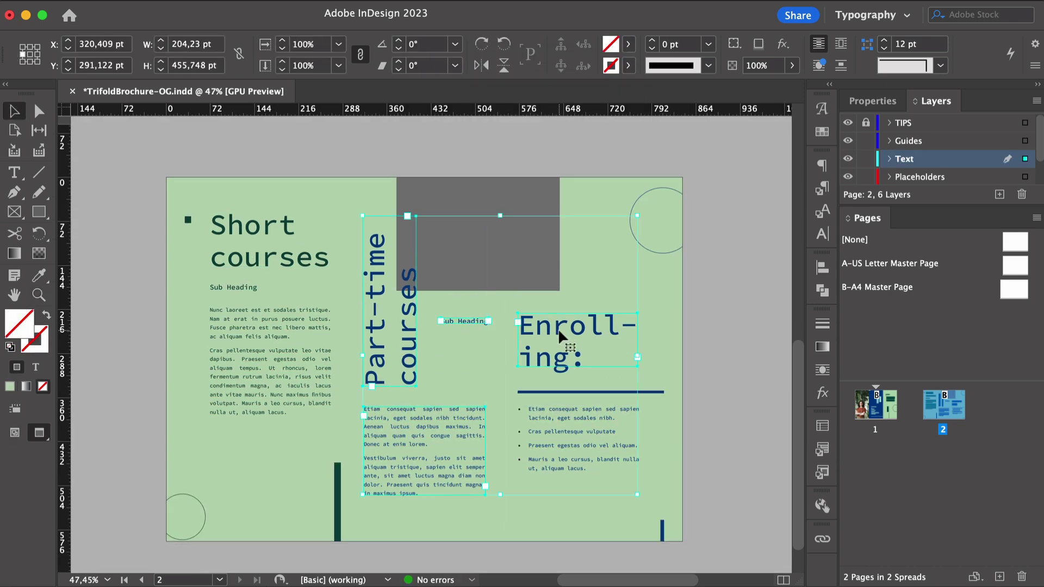
click(610, 43)
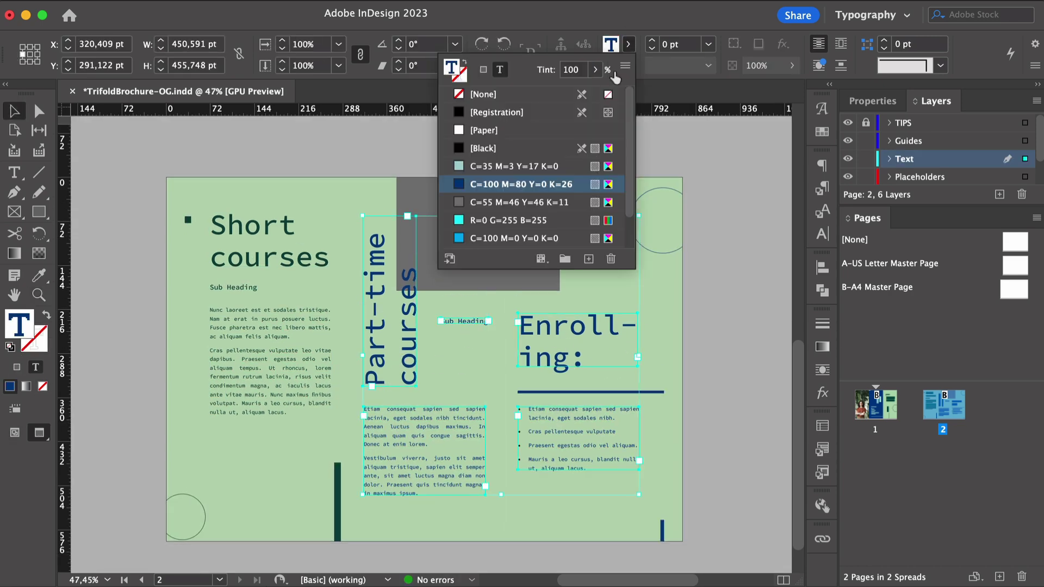
click(706, 361)
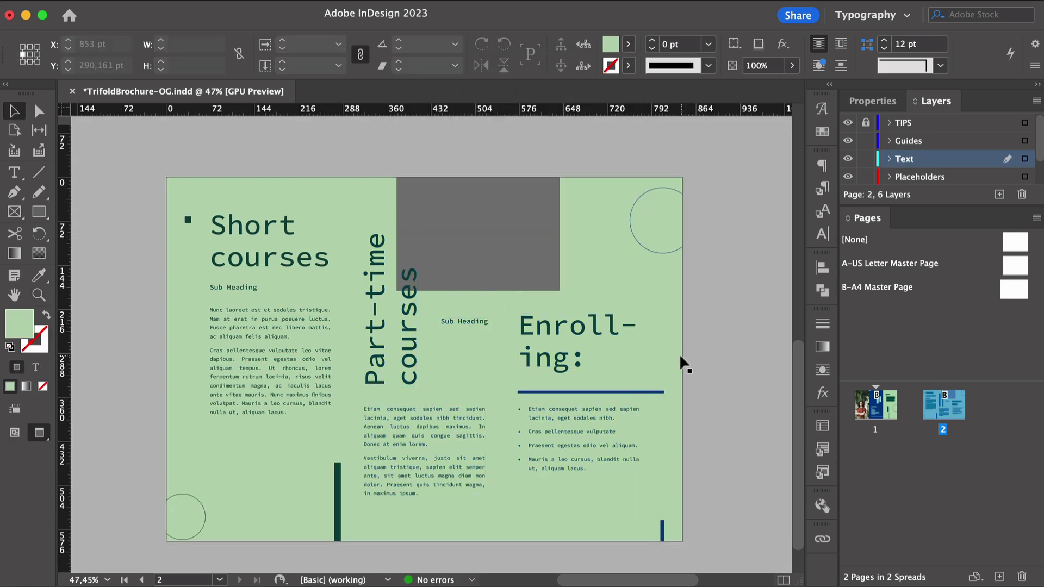
Step: Move the grey image placeholder to the lower right of page 2
drag(467, 228, 587, 467)
scroll(438, 400, up, 5)
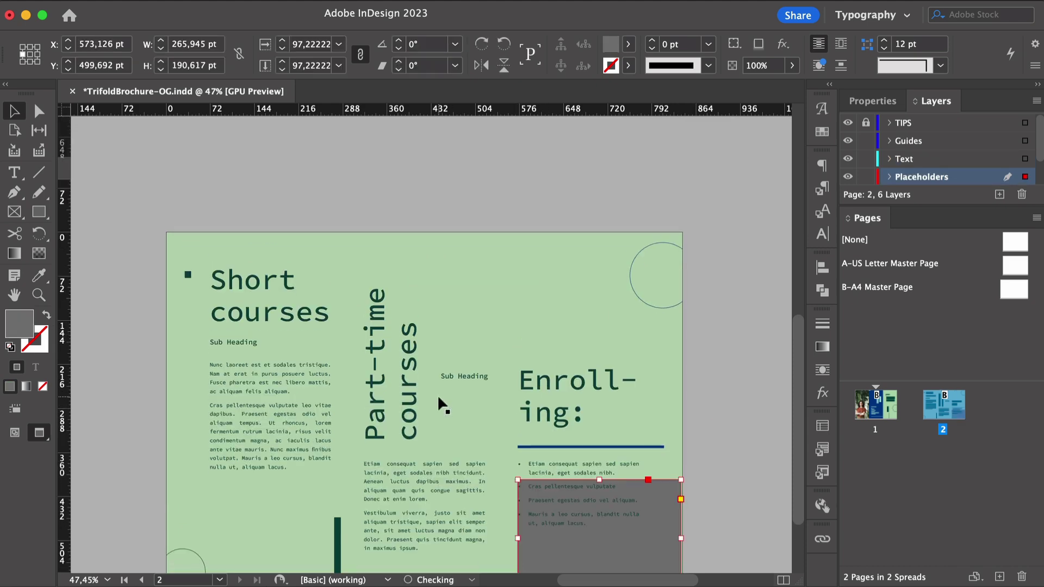
drag(501, 138, 508, 526)
scroll(501, 264, down, 5)
Step: Move the blue panel onto the middle column, fill it dark green, and make its text light green
drag(501, 267, 494, 315)
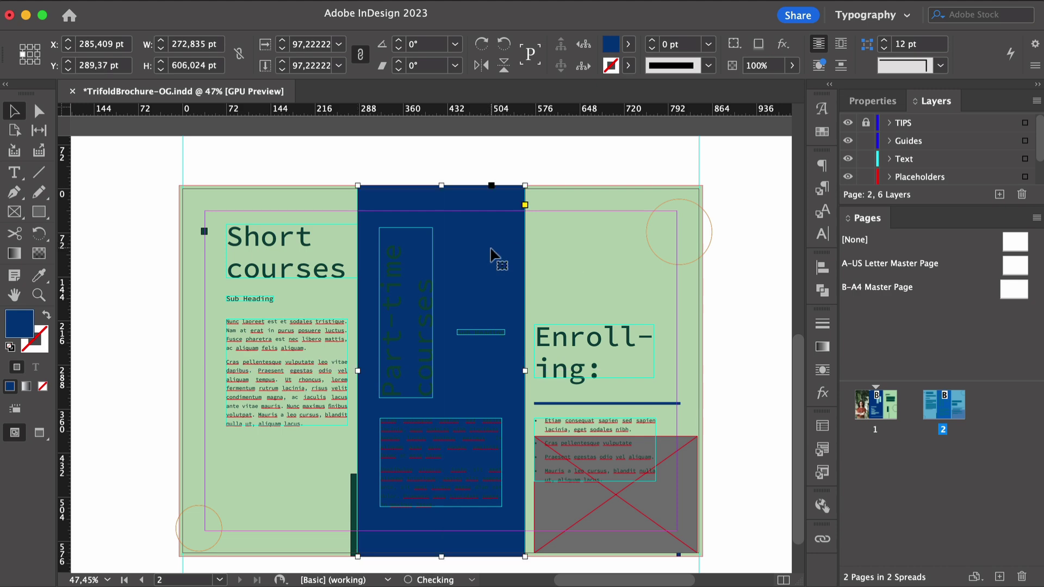
click(631, 47)
click(525, 149)
click(481, 332)
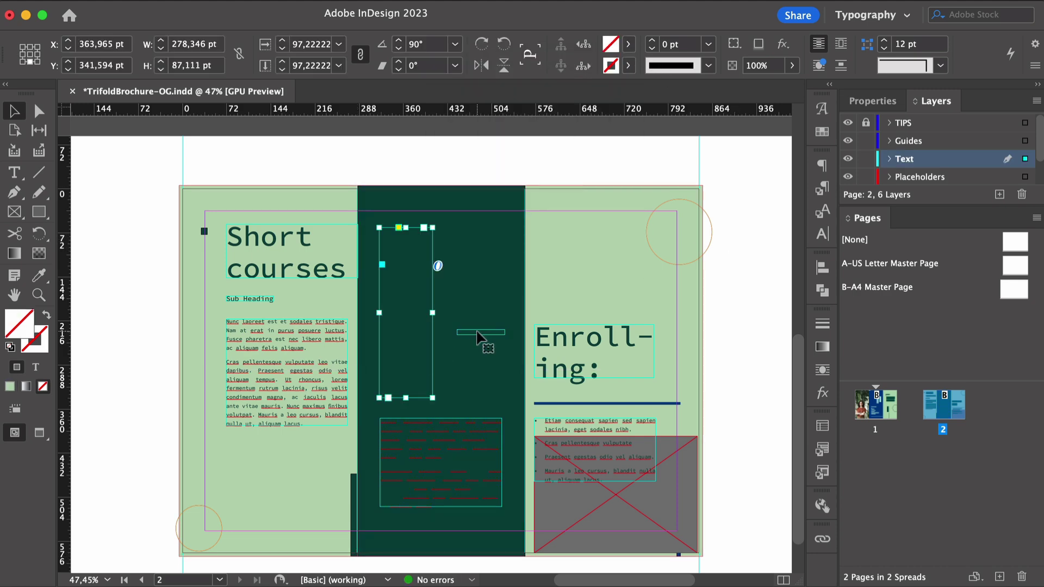
shift+click(466, 453)
key(j)
click(628, 44)
click(535, 217)
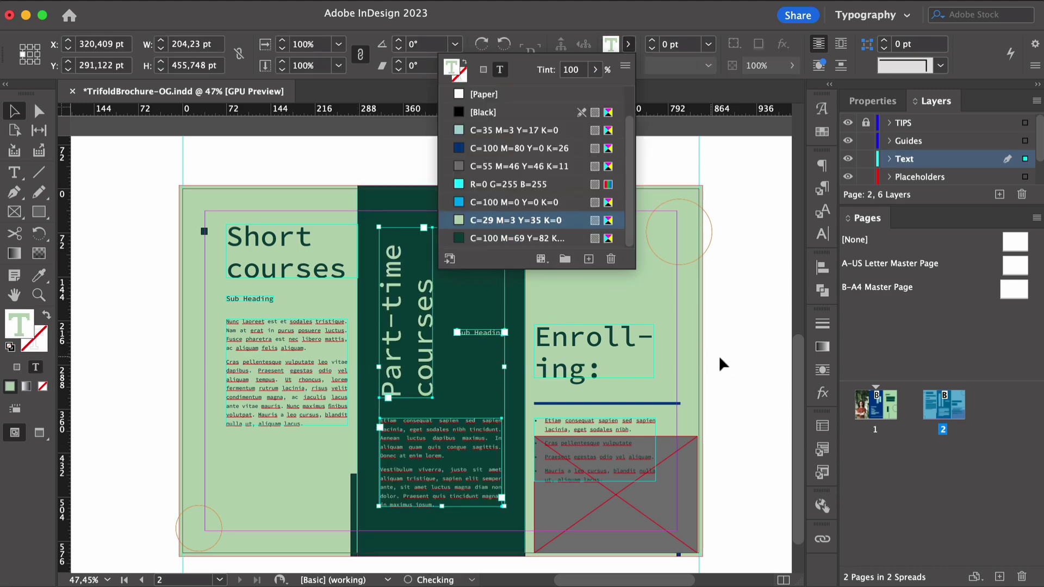
click(722, 354)
Step: Shift the thin dark bar slightly left, preview the layout, and draw a circle atop the middle panel
drag(353, 492, 343, 492)
click(735, 302)
key(w)
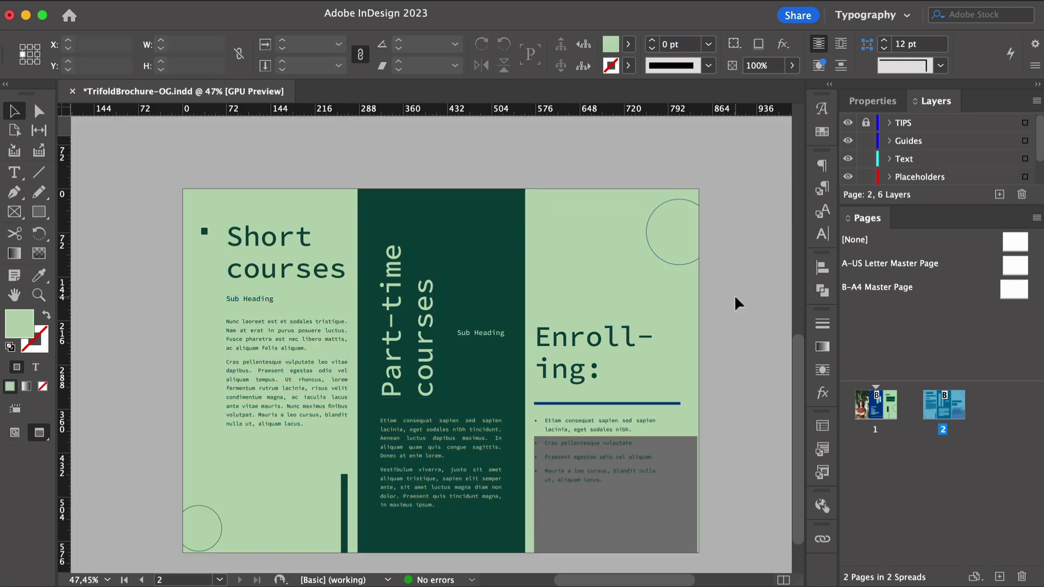
key(w)
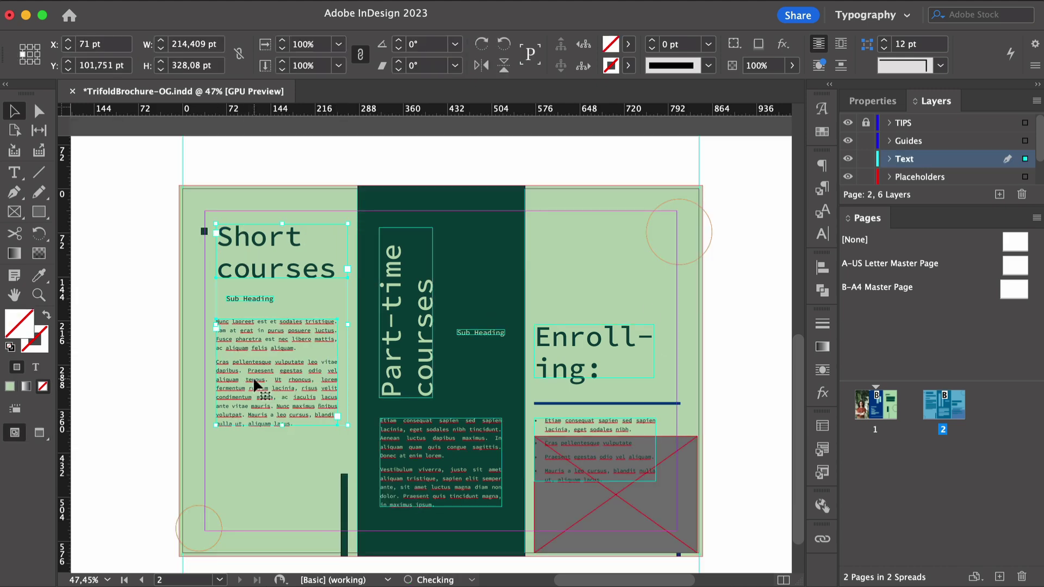
click(338, 493)
click(723, 304)
key(w)
key(w)
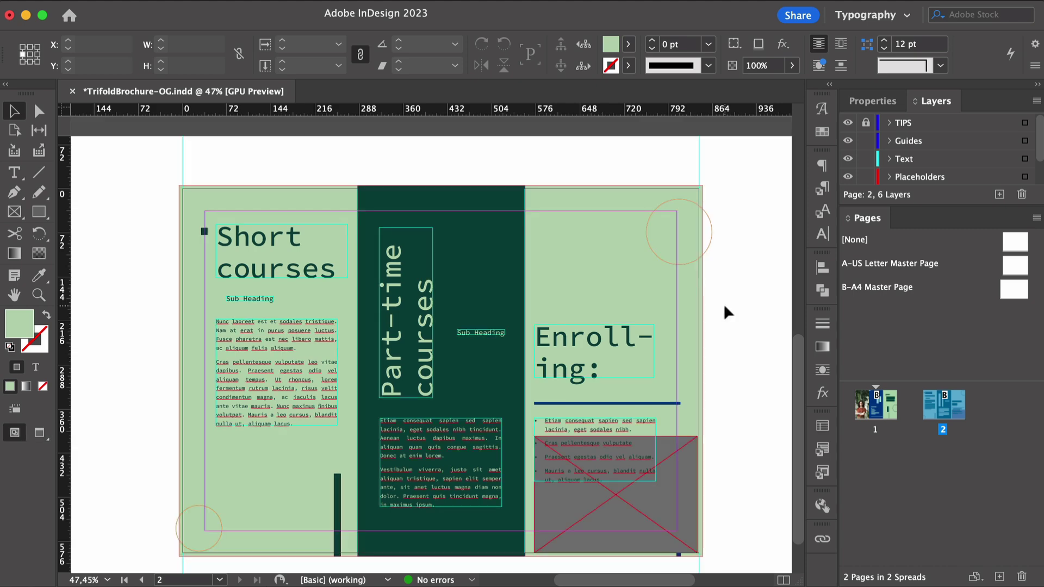
scroll(696, 305, down, 2)
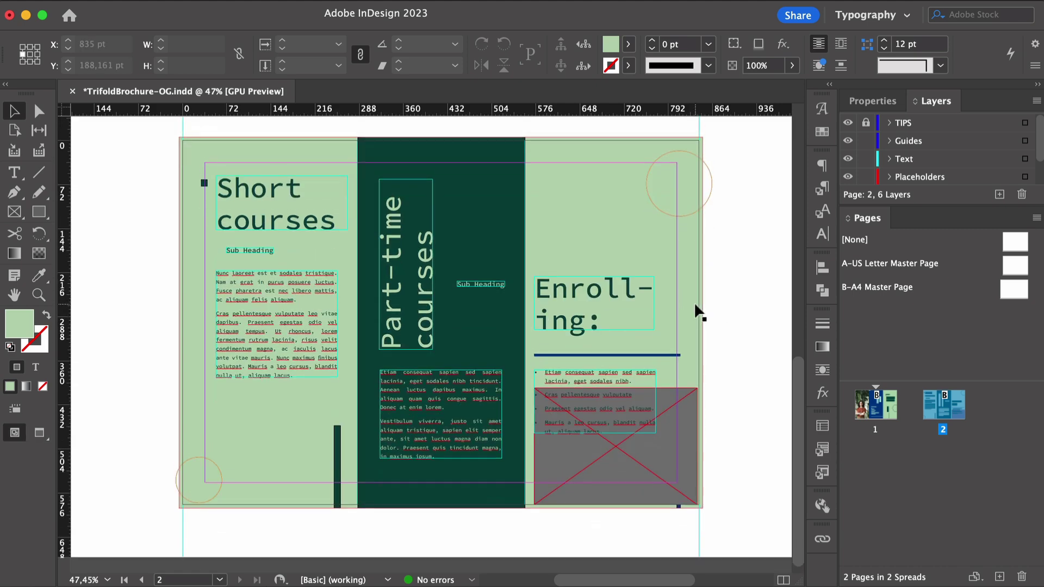
key(l)
drag(466, 127, 512, 172)
Step: Give the new circle an outline colour instead of a fill
key(shift+x)
click(628, 65)
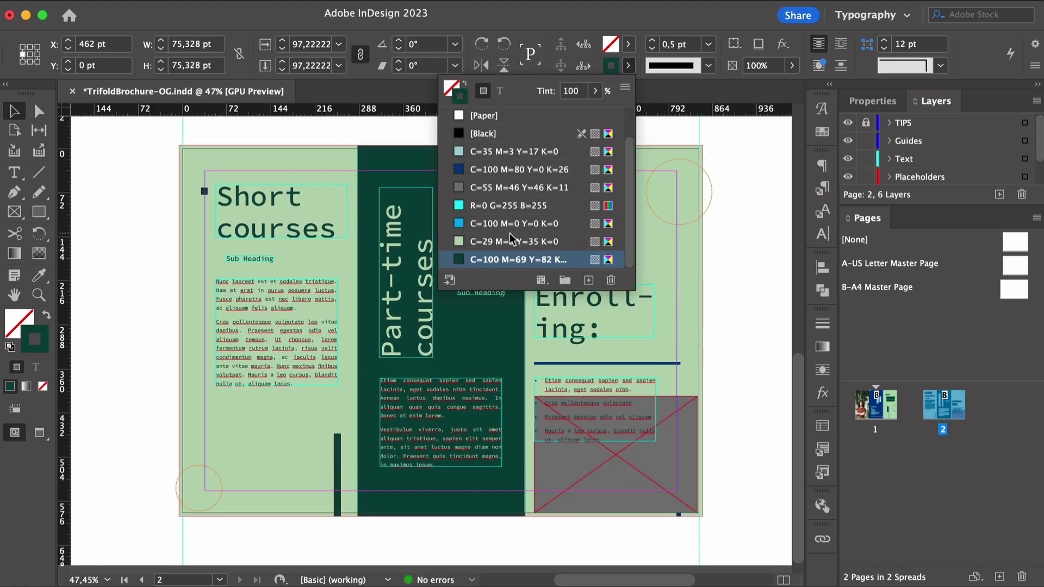
click(723, 261)
key(shift+x)
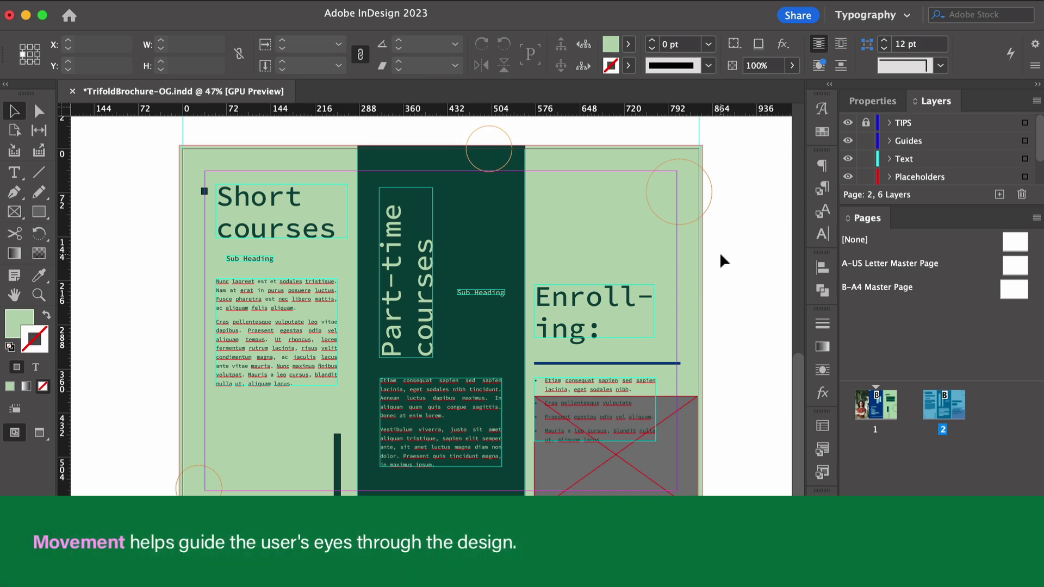
key(w)
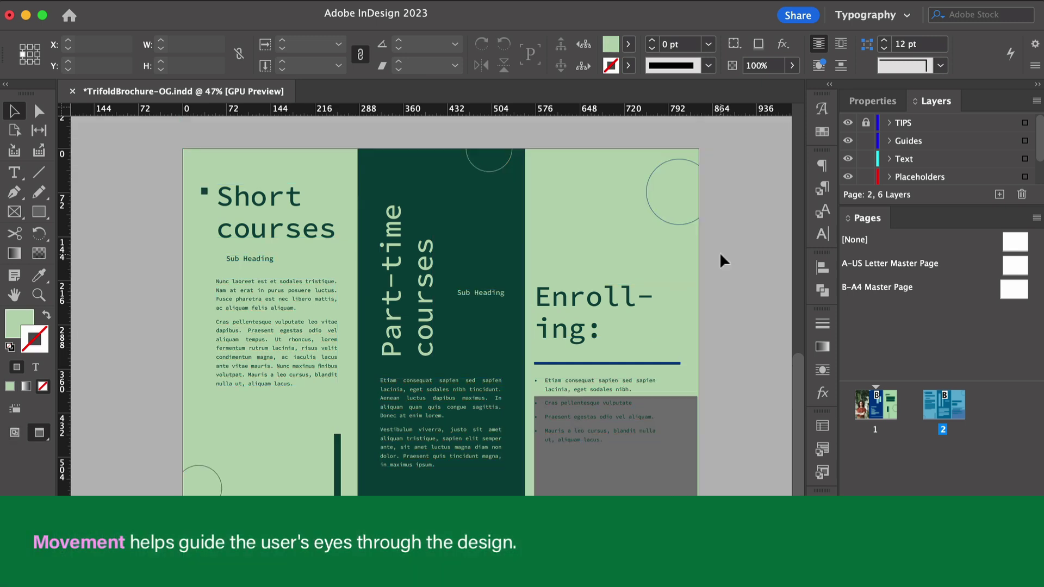
Step: Set the Part-time courses, Short courses and Enroll-ing: headings to 36 pt
click(387, 337)
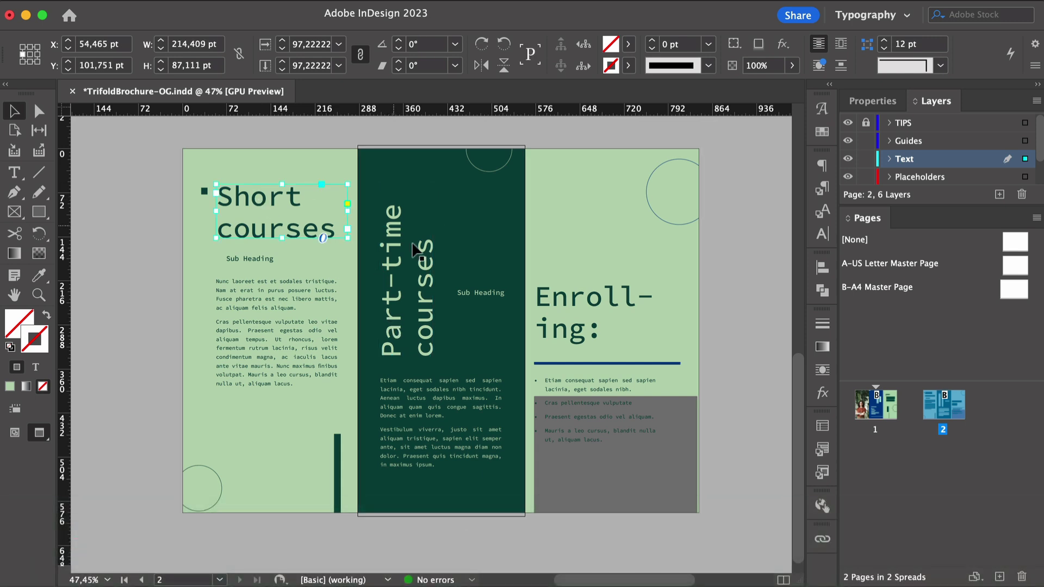
shift+click(416, 250)
shift+click(593, 310)
key(t)
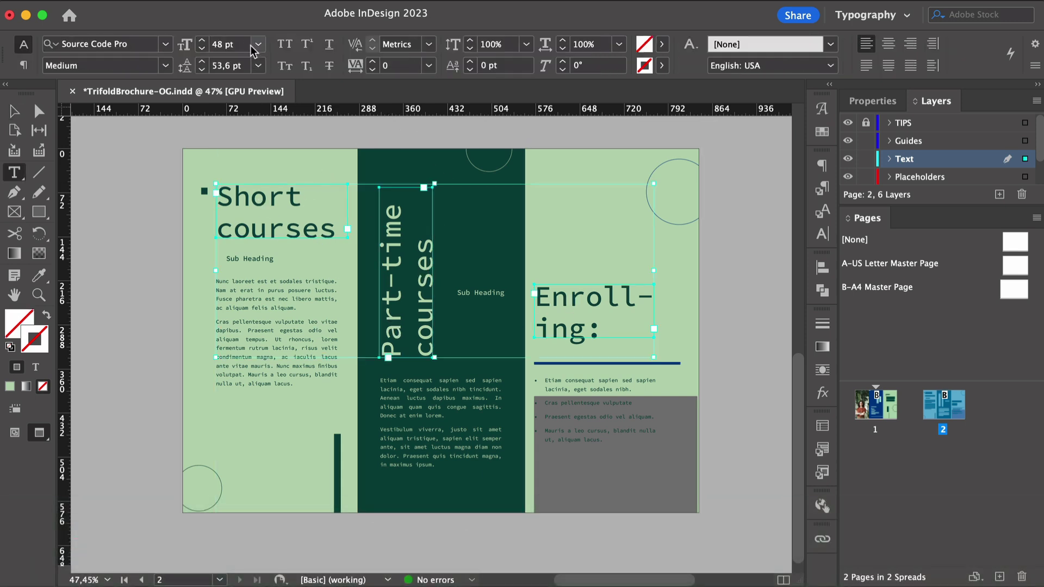
click(258, 44)
click(228, 256)
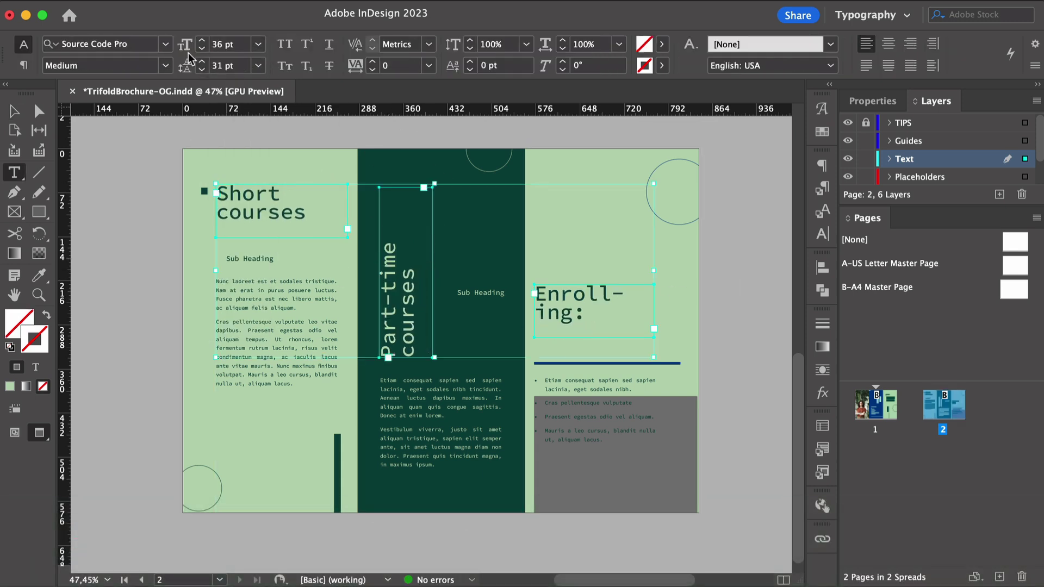
key(Escape)
Step: Move the left body text up under its heading and raise the Part-time courses block slightly
drag(245, 273, 233, 292)
drag(394, 369, 384, 350)
click(383, 354)
click(628, 43)
key(Escape)
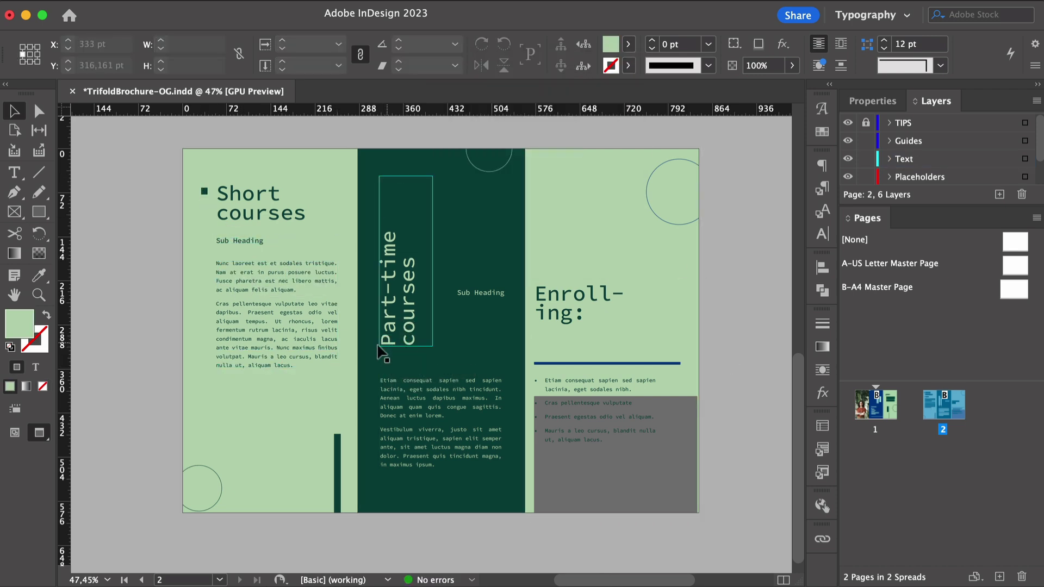
drag(405, 337, 405, 331)
click(726, 285)
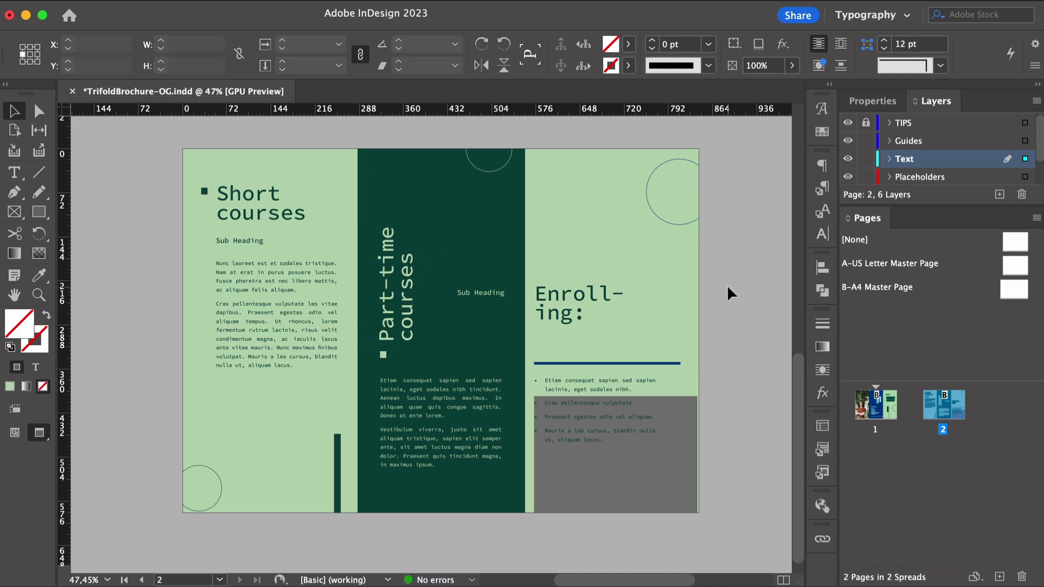
Step: Move Enroll-ing: to the panel top and copy the square bullet beside it
drag(565, 313, 585, 213)
alt+drag(205, 196, 540, 195)
click(628, 43)
Step: Fill the bullet copy light green and widen Enrolling: to fit on one line beside it
click(517, 219)
click(650, 205)
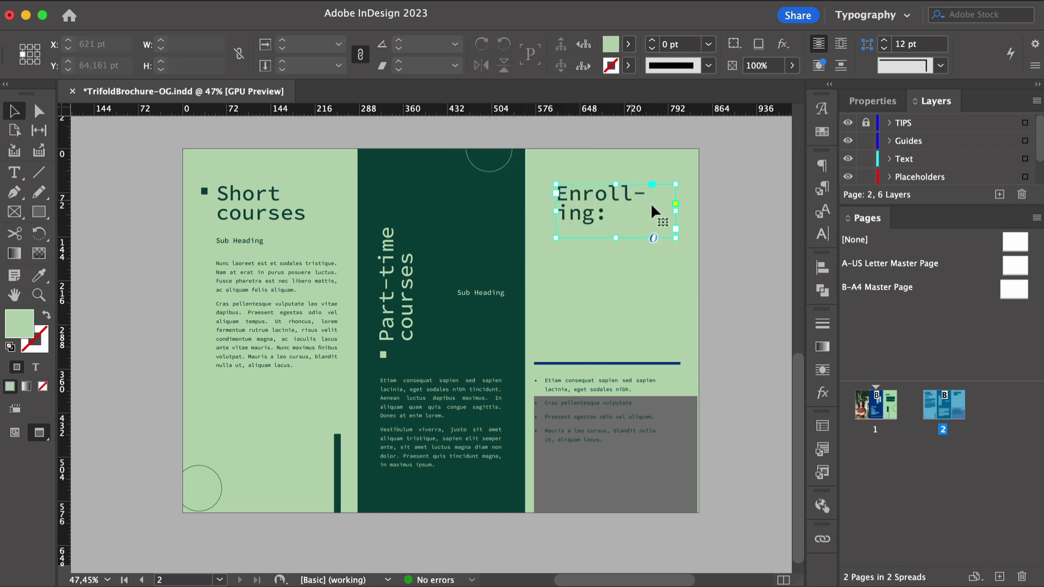
drag(657, 203, 723, 202)
drag(590, 197, 585, 195)
click(671, 240)
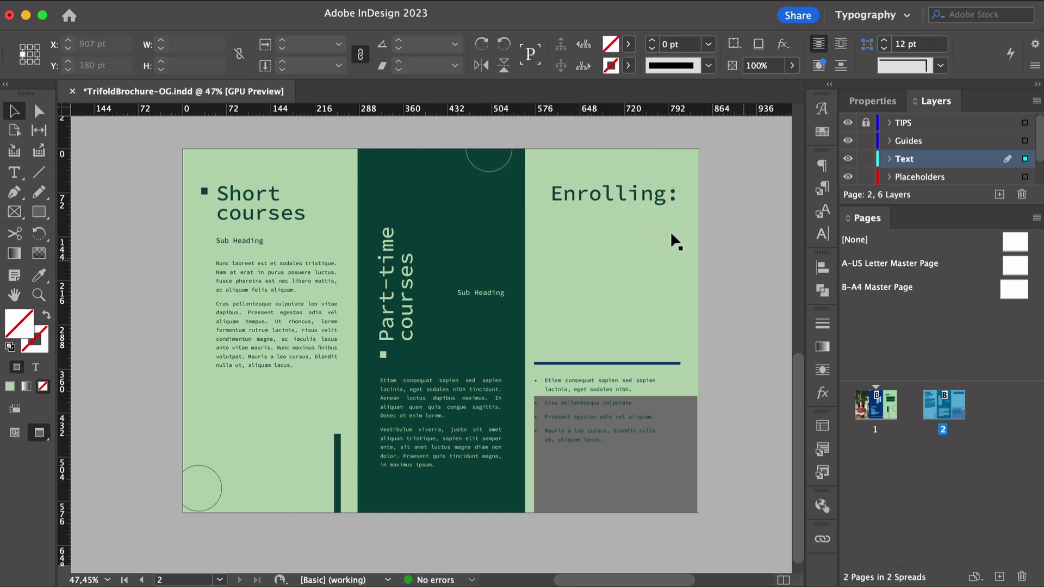
click(540, 191)
click(628, 44)
click(709, 254)
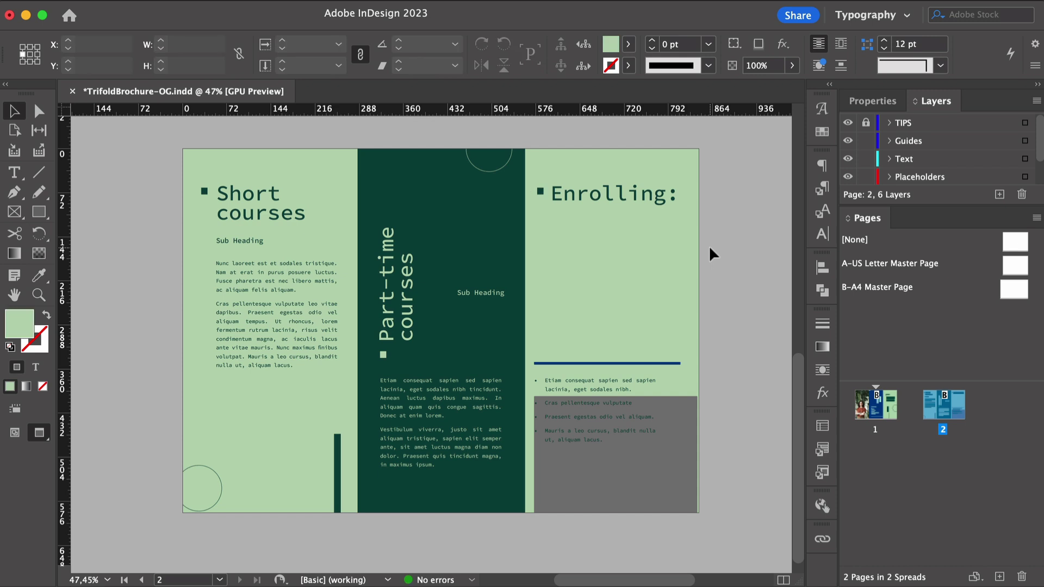
Step: Move the bulleted list up beneath Enrolling: and delete the blue rule
drag(573, 396, 566, 260)
click(713, 245)
click(579, 363)
key(Delete)
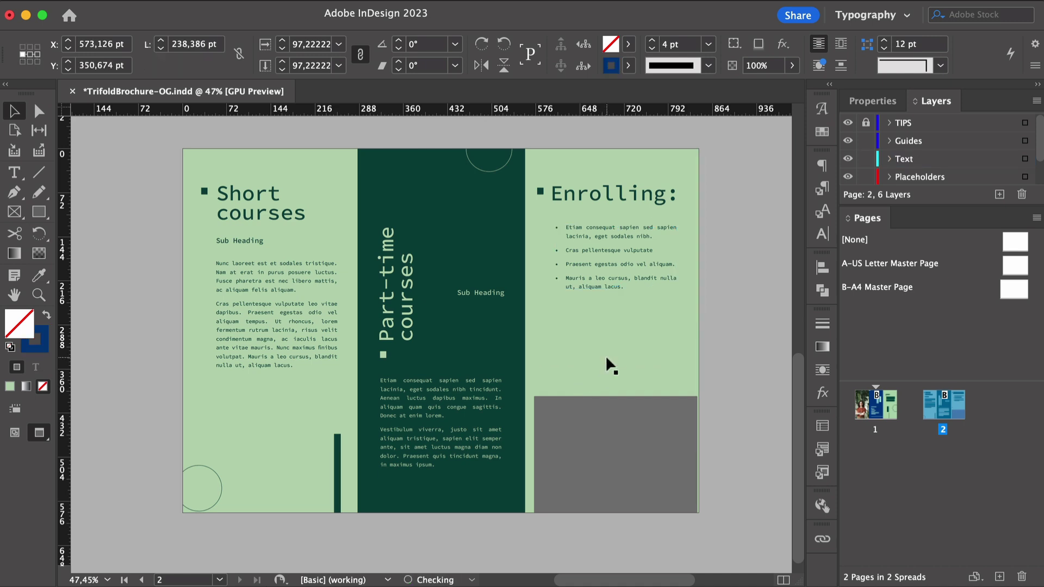
Step: Copy the dark-green bar to the top of the panel and rotate it horizontal
click(198, 473)
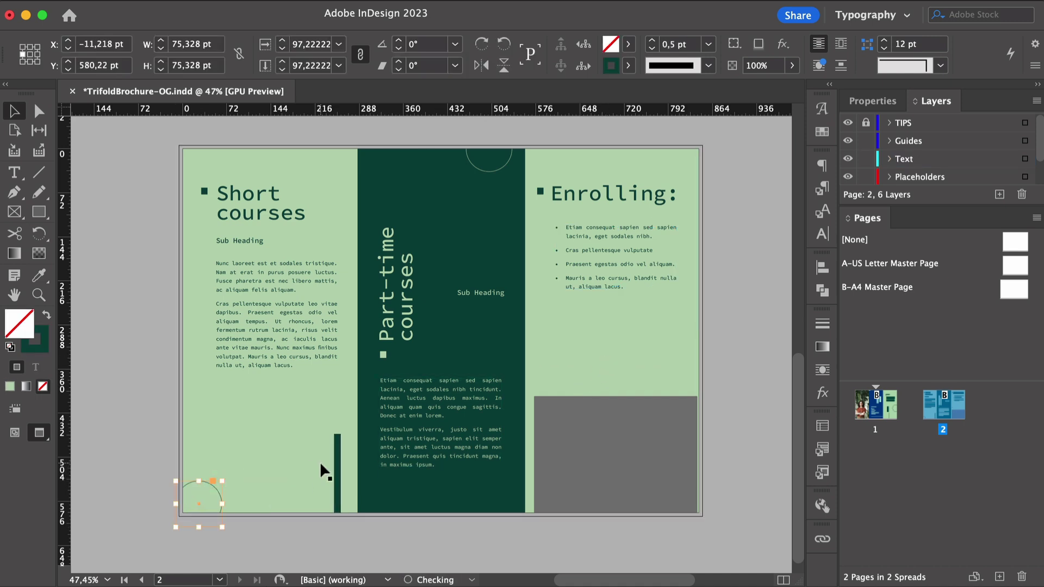
drag(337, 473, 673, 197)
drag(684, 356, 605, 214)
scroll(606, 214, right, 5)
key(v)
drag(519, 239, 557, 170)
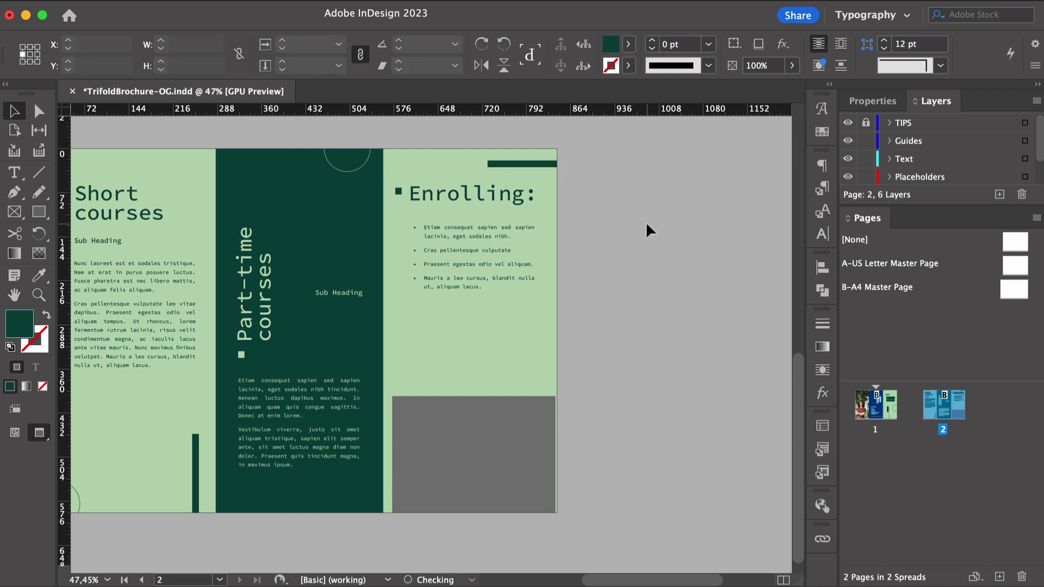
Step: Move the grey placeholder up and enlarge it over the panel's lower half
scroll(648, 229, left, 1)
scroll(647, 228, down, 1)
drag(475, 430, 466, 354)
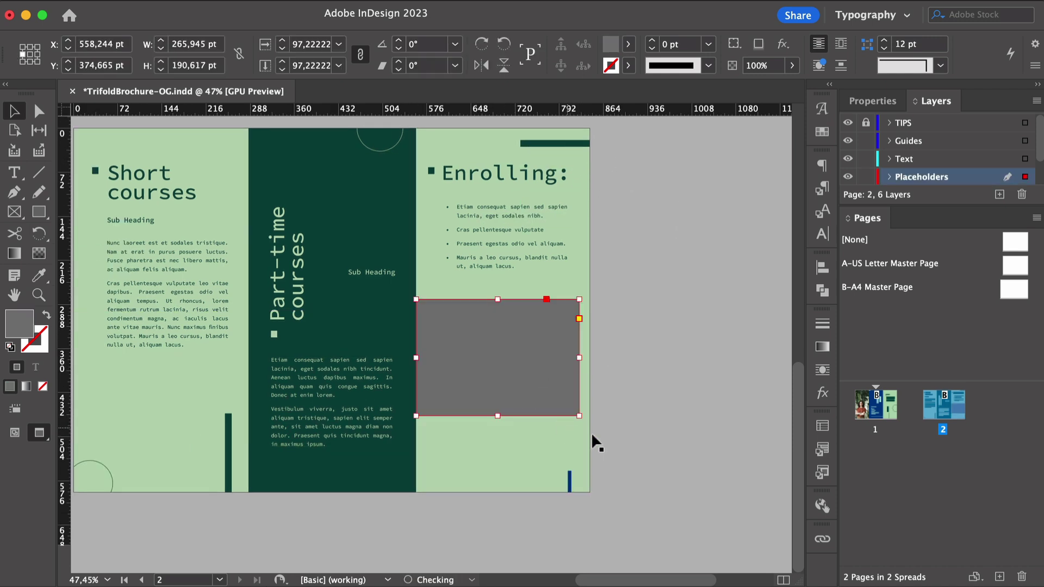
drag(579, 417, 594, 496)
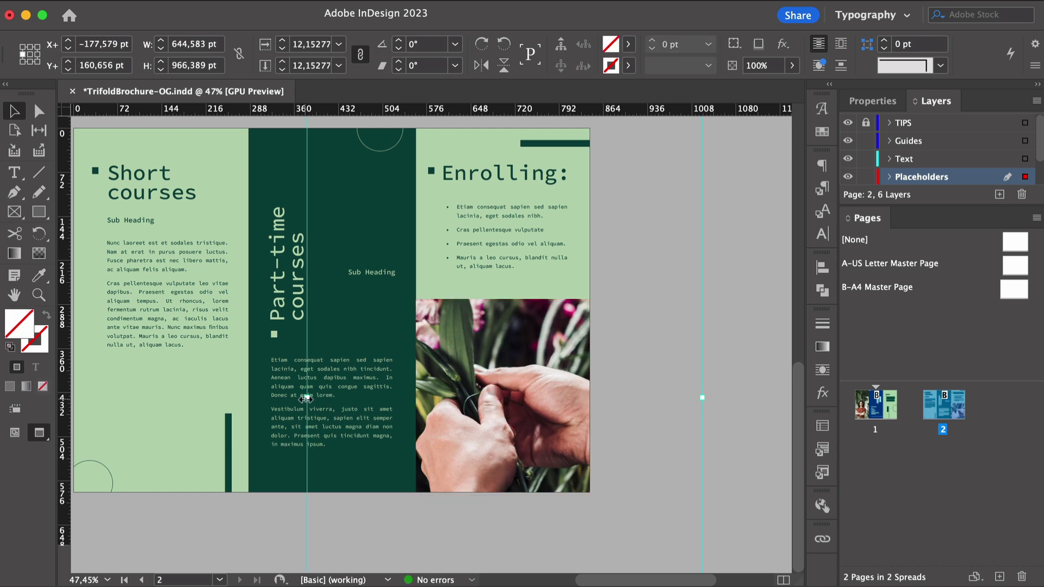
Step: Place the hands-arranging-flowers photo in the frame and nudge it into position
click(504, 396)
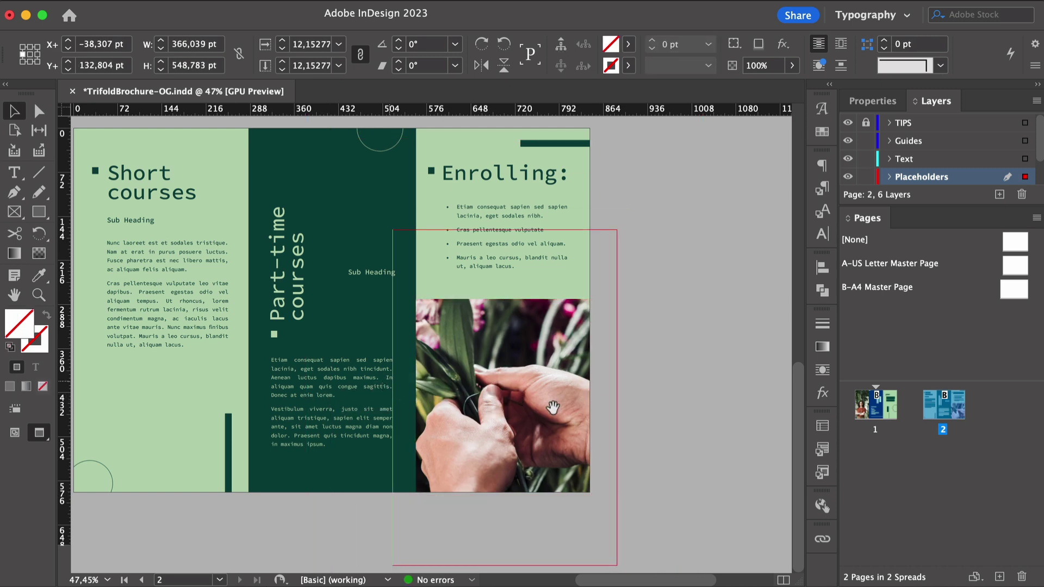
drag(396, 393, 415, 384)
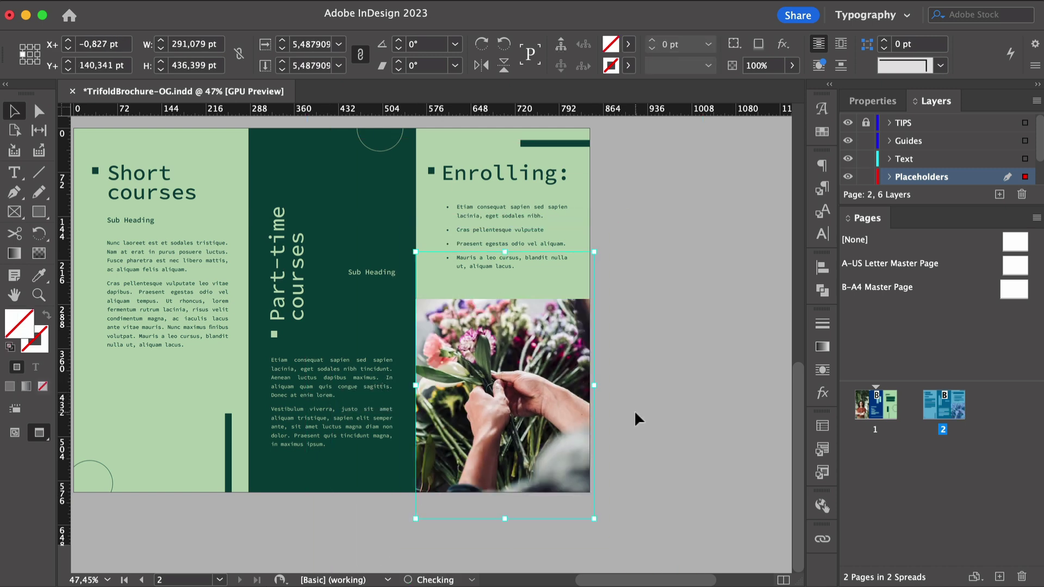
key(shift+Down)
key(shift+Down)
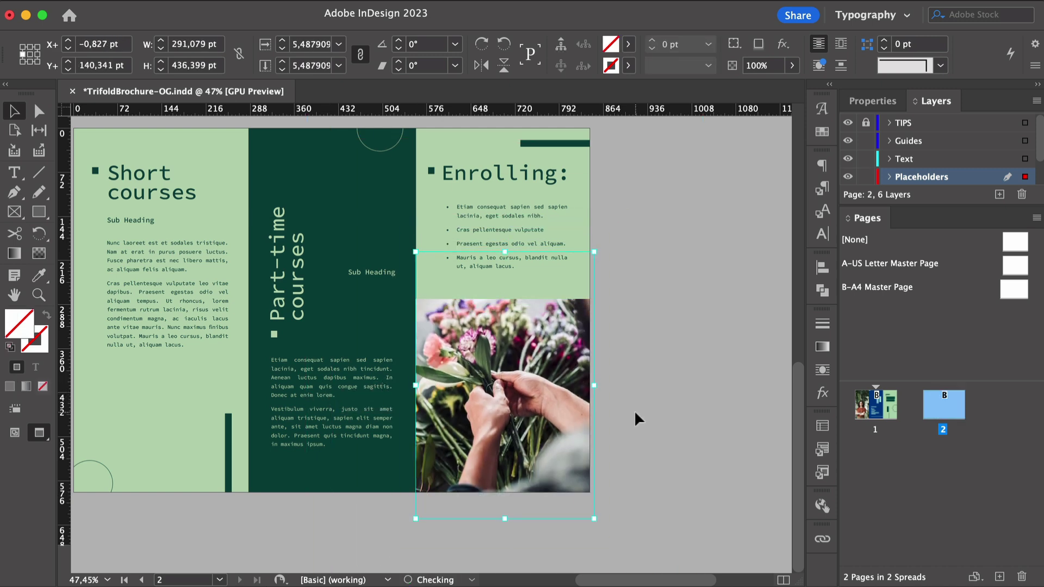
key(shift+Down)
key(shift+Down)
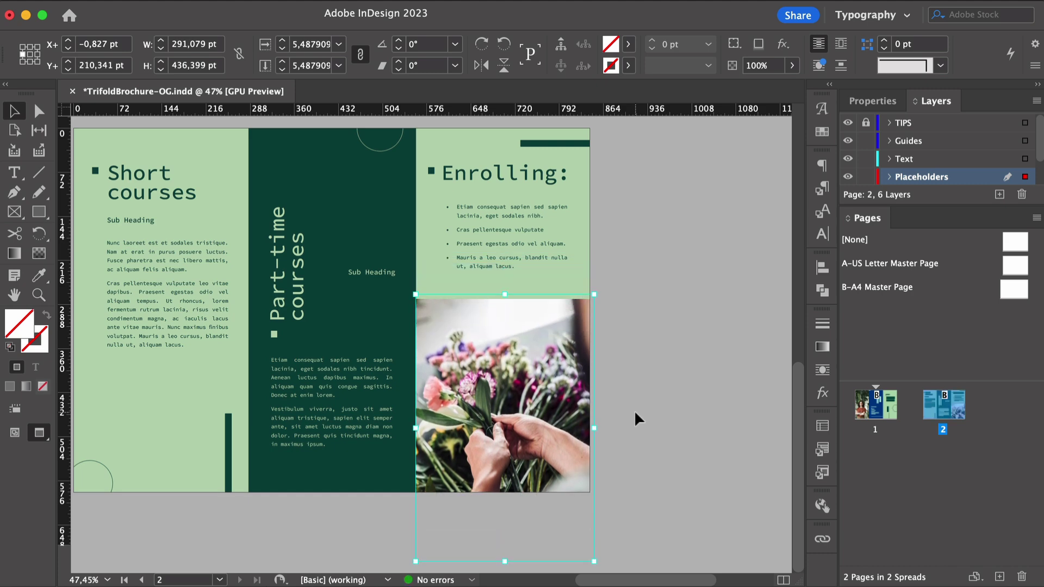
drag(500, 405, 502, 406)
key(super+shift+a)
drag(418, 353, 464, 390)
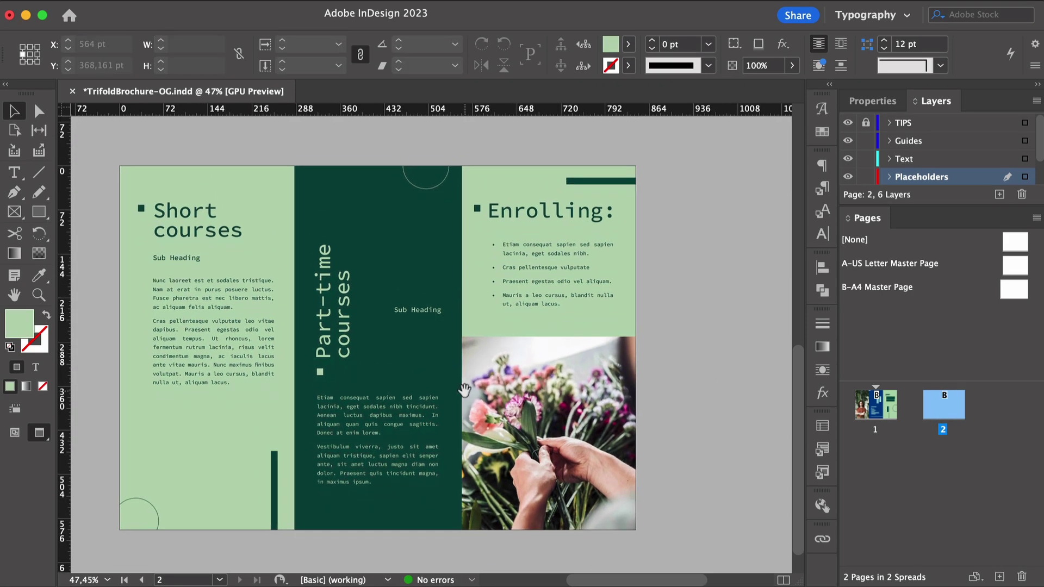
scroll(552, 353, up, 10)
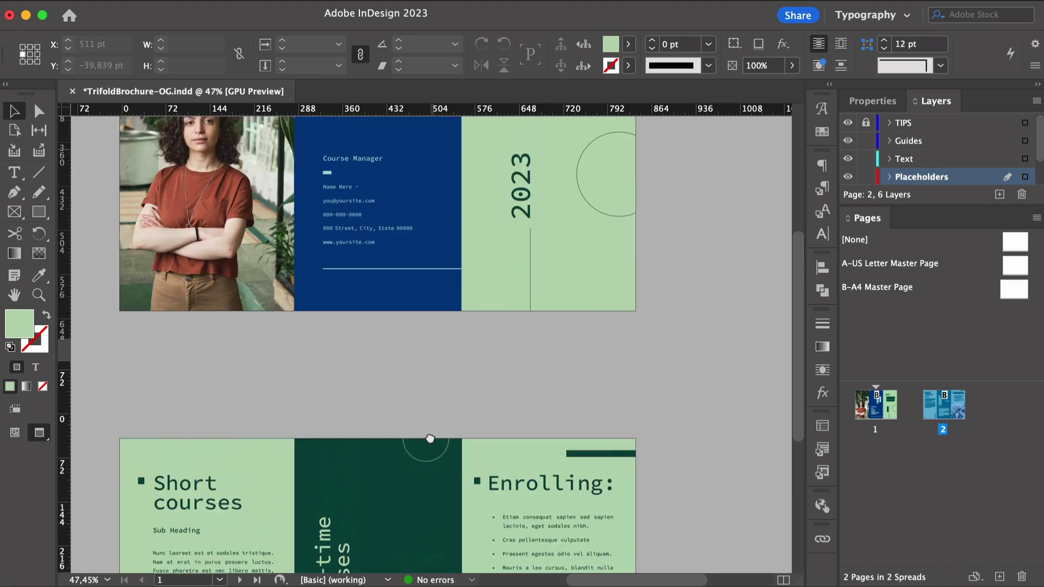
Step: Copy the Short courses heading and text onto the top of the cover's blue panel
click(381, 297)
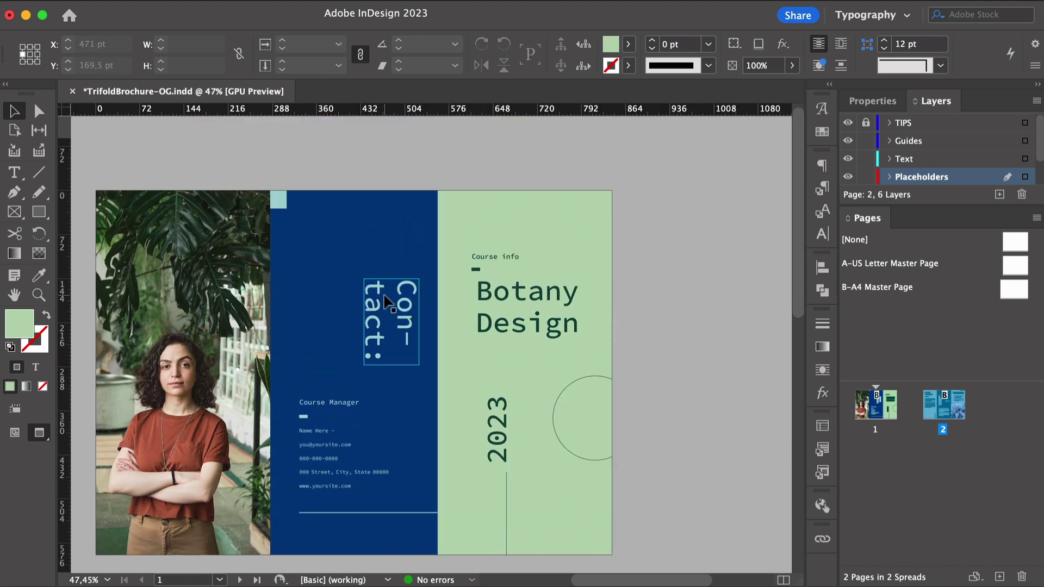
key(super+shift+a)
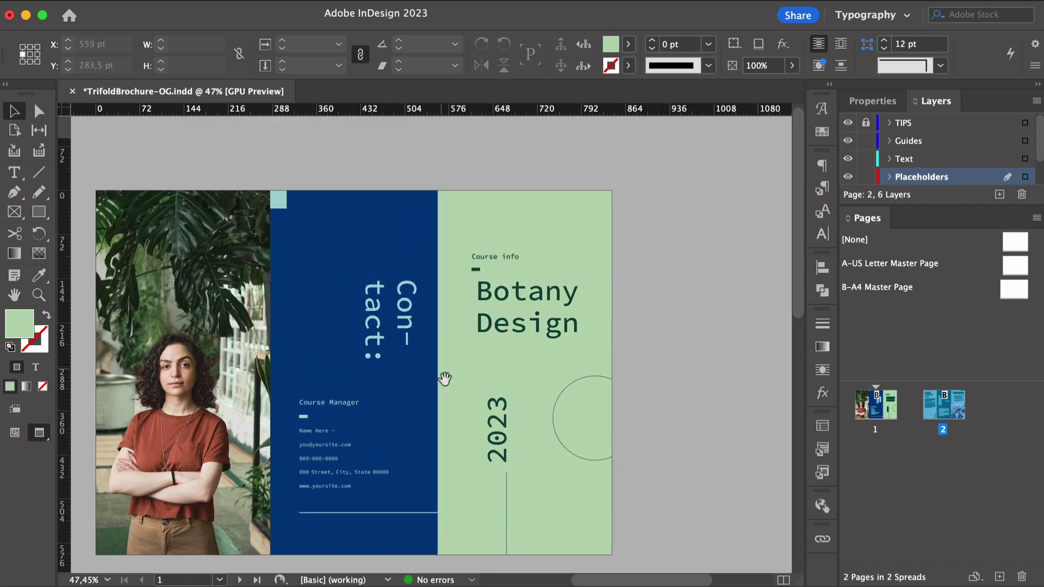
scroll(443, 376, down, 6)
click(206, 414)
key(super+z)
key(super+z)
key(super+z)
key(super+z)
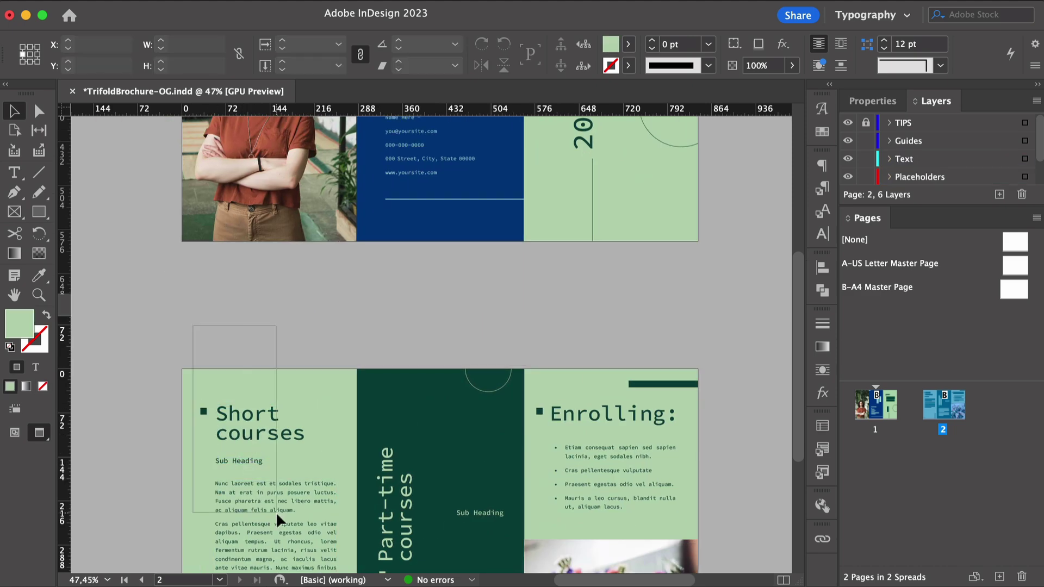
key(super+z)
key(super+z)
key(super+z)
key(super+z)
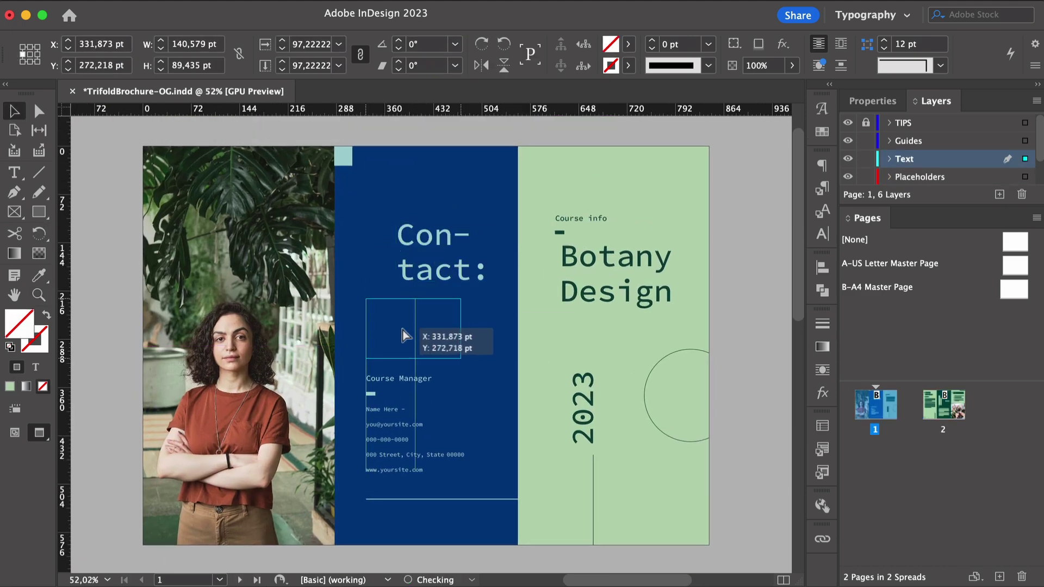
drag(396, 195, 401, 191)
Step: Make the small square bullet light green
key(super+z)
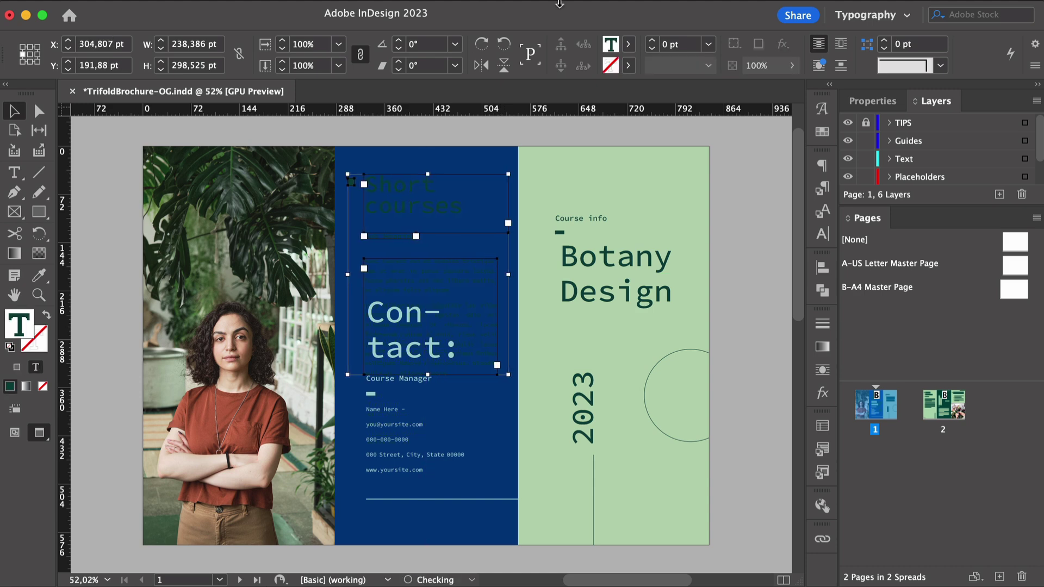
click(628, 44)
click(631, 48)
click(628, 44)
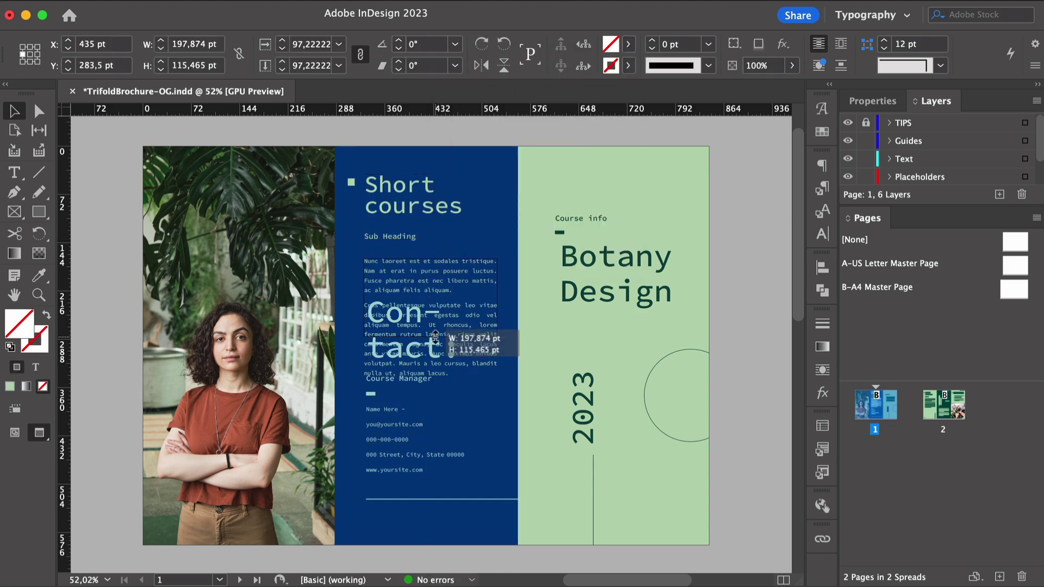
Step: Remove the first body paragraph, make Contact: one line, and turn the Course Manager dash light green
double_click(357, 280)
key(super+z)
key(super+z)
key(super+z)
key(super+z)
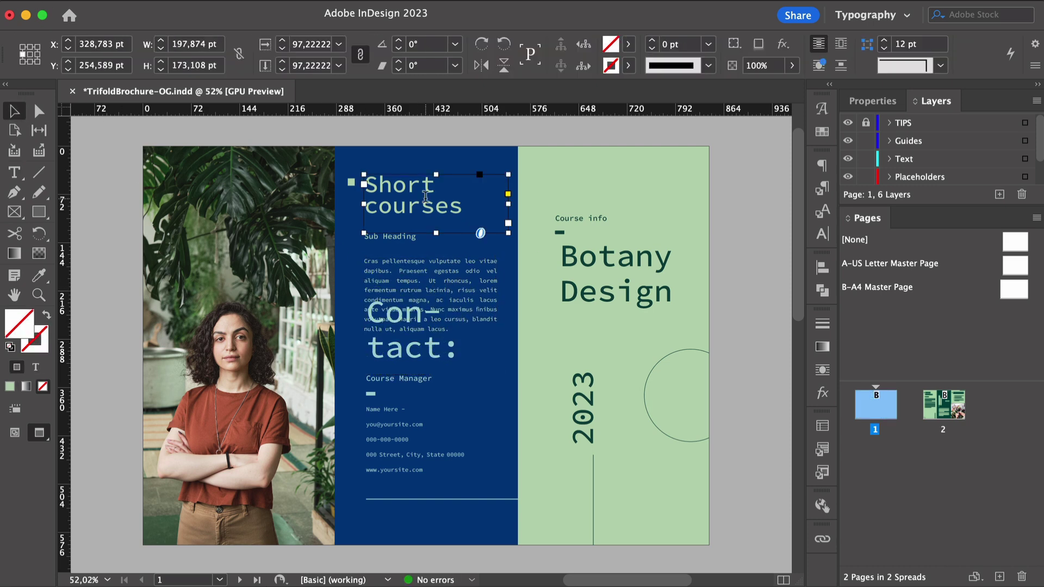
key(super+z)
key(super+z)
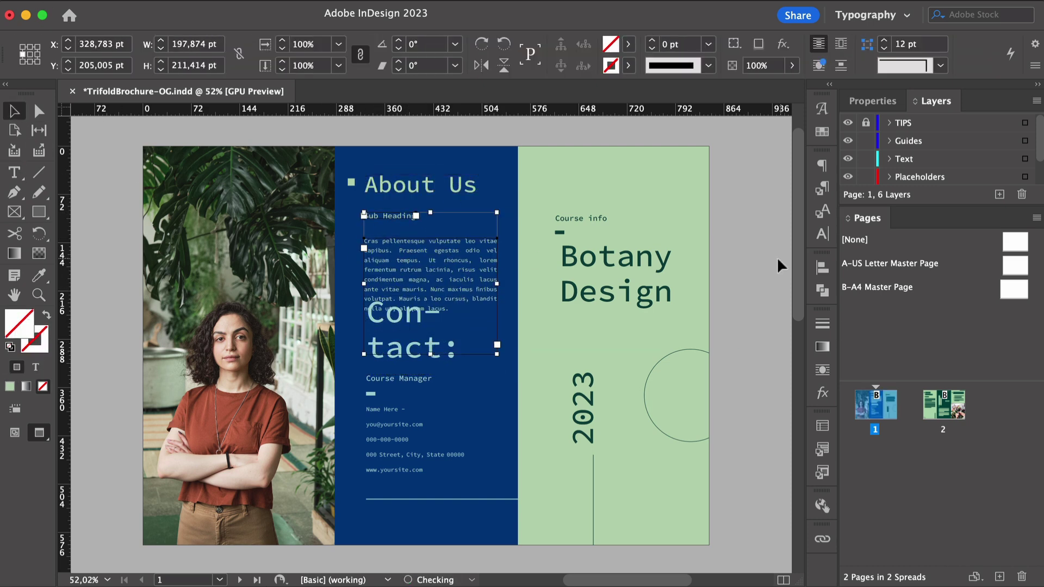
key(super+z)
key(super+z)
key(super+z)
key(super+z)
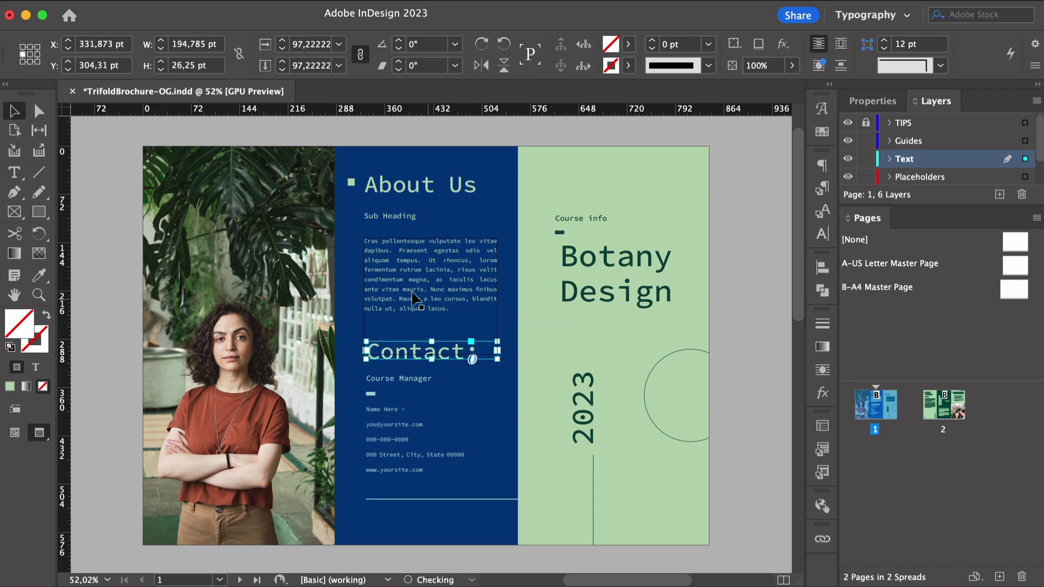
key(super+z)
key(super+z)
key(super+z)
key(super+z)
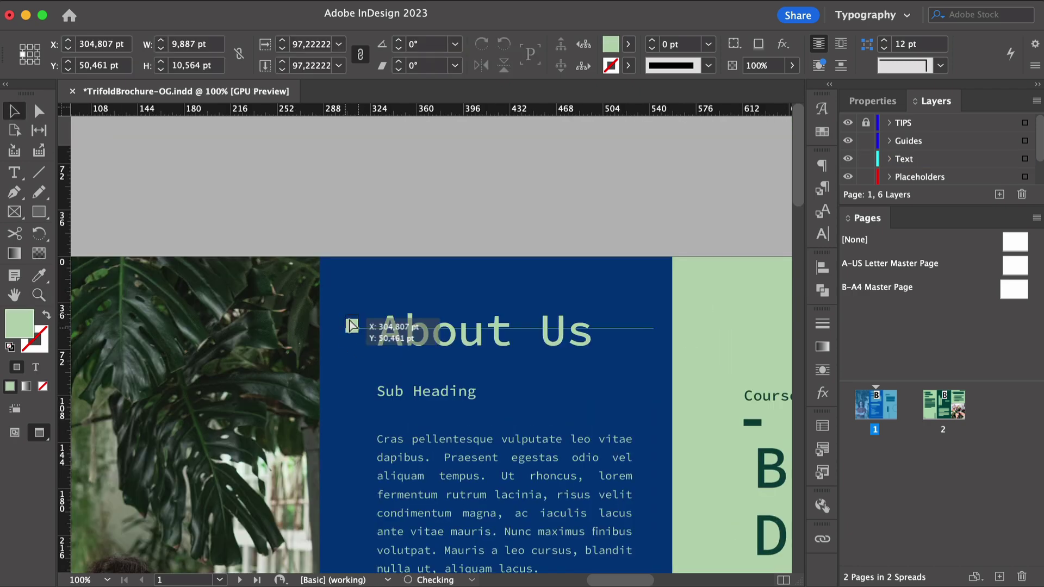
key(super+z)
key(super+z)
key(super+z)
key(super+z)
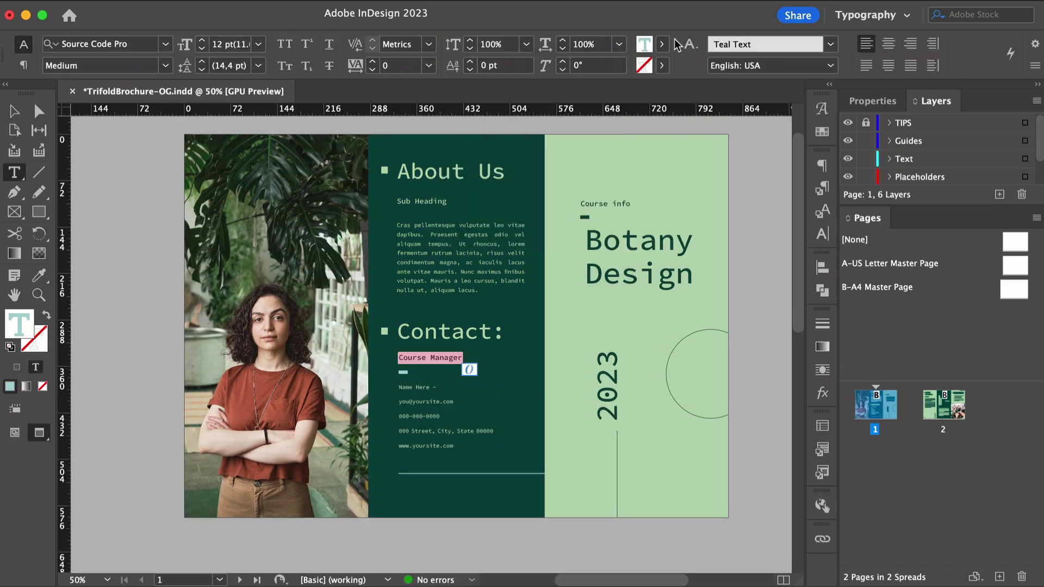
click(628, 44)
click(521, 226)
click(758, 146)
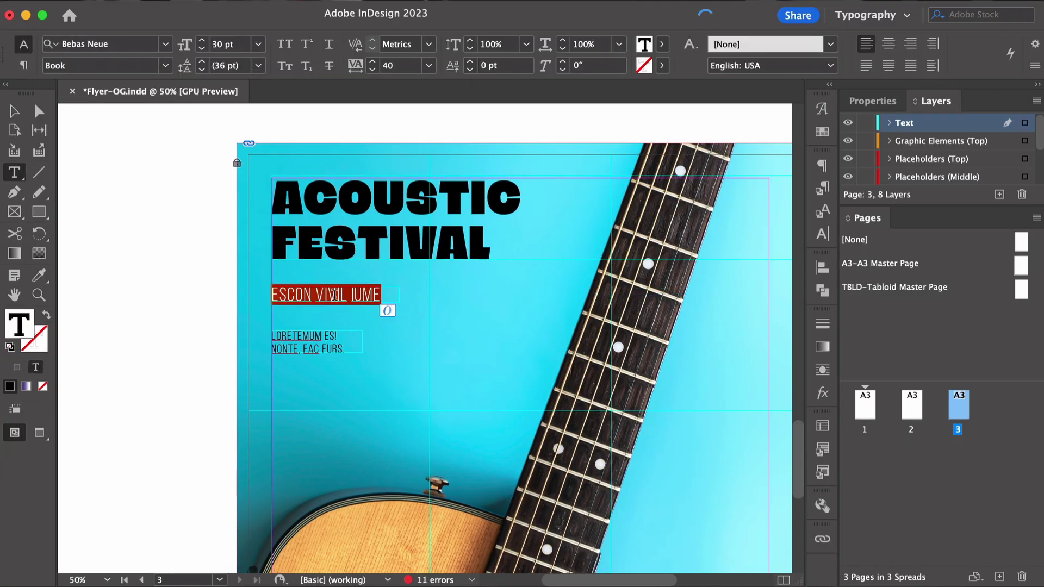
Step: Set the subtitle to 'AUTHENTICALLY UNPLUGGED' in PT Serif Italic and widen its frame to fit
text(AUTHENTICALLY UNPLUGGED)
key(super+a)
key(super+6)
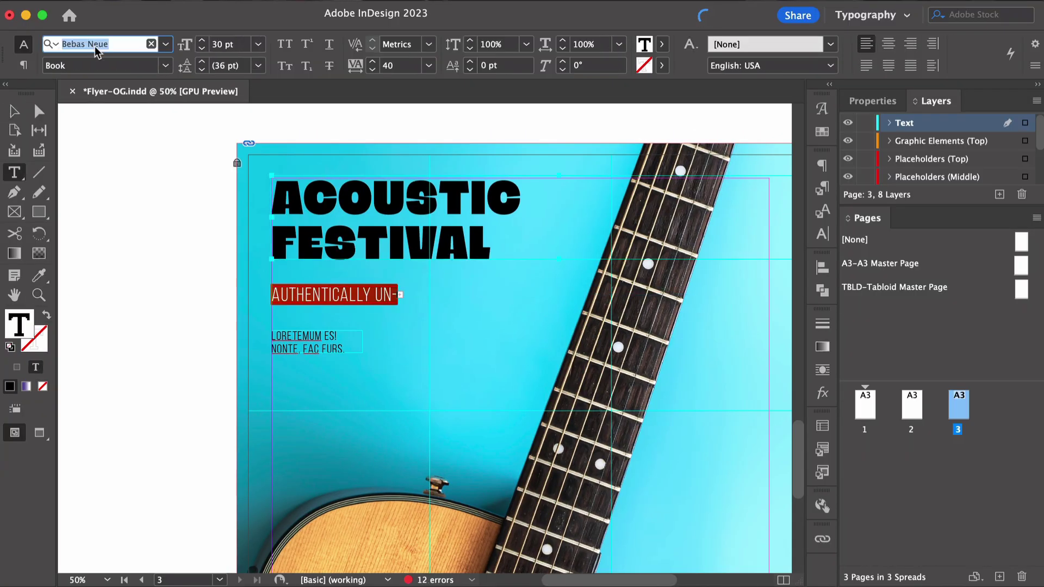
text(pt seri)
key(Down)
key(Down)
key(Down)
key(Down)
key(Return)
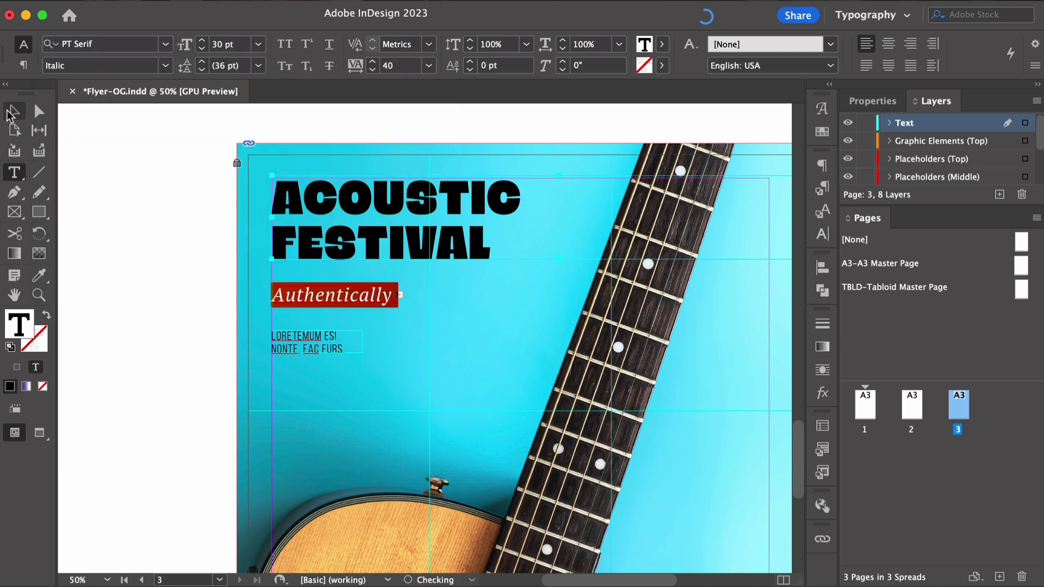
key(Escape)
drag(399, 294, 479, 302)
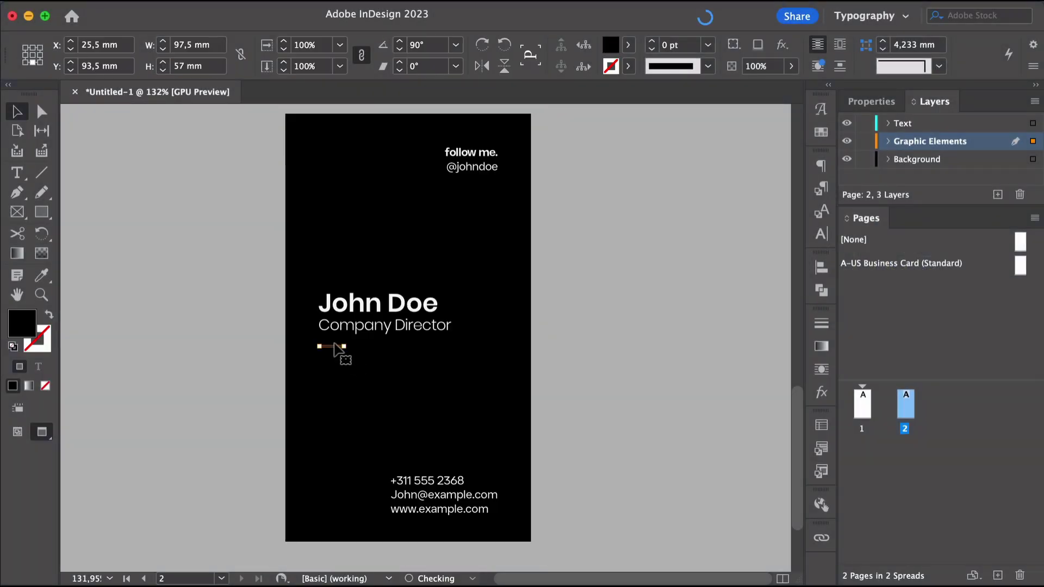
Step: Add a 3 by 3 grid of guides with 5 mm gutters across the page
click(342, 355)
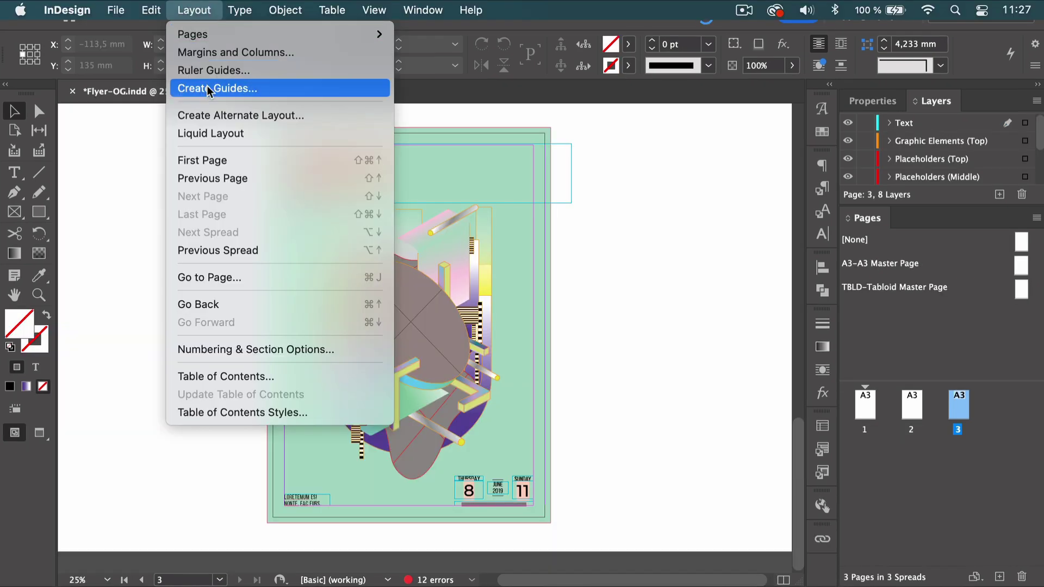
click(209, 89)
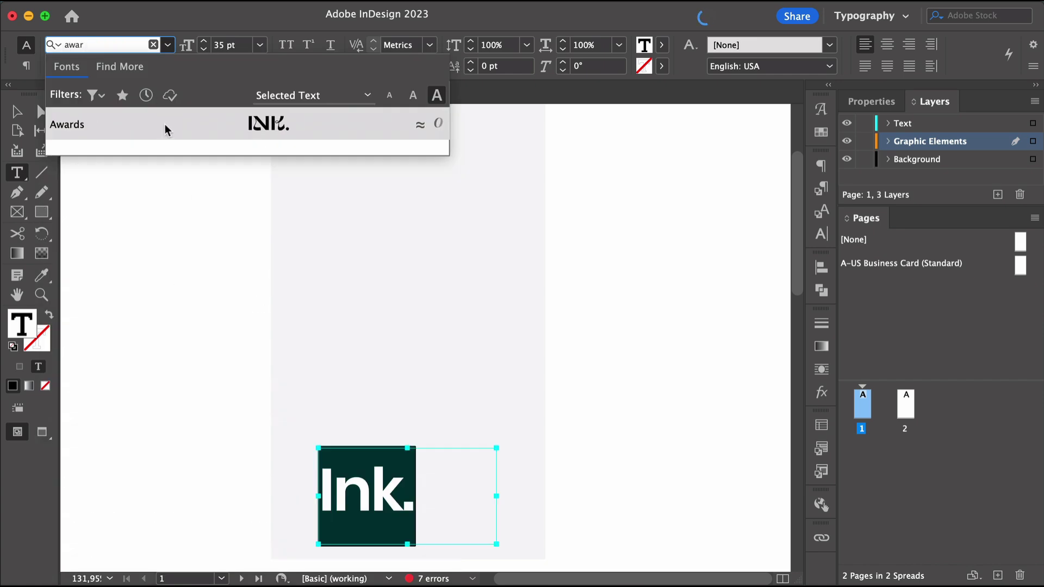
click(414, 526)
key(ctrl+a)
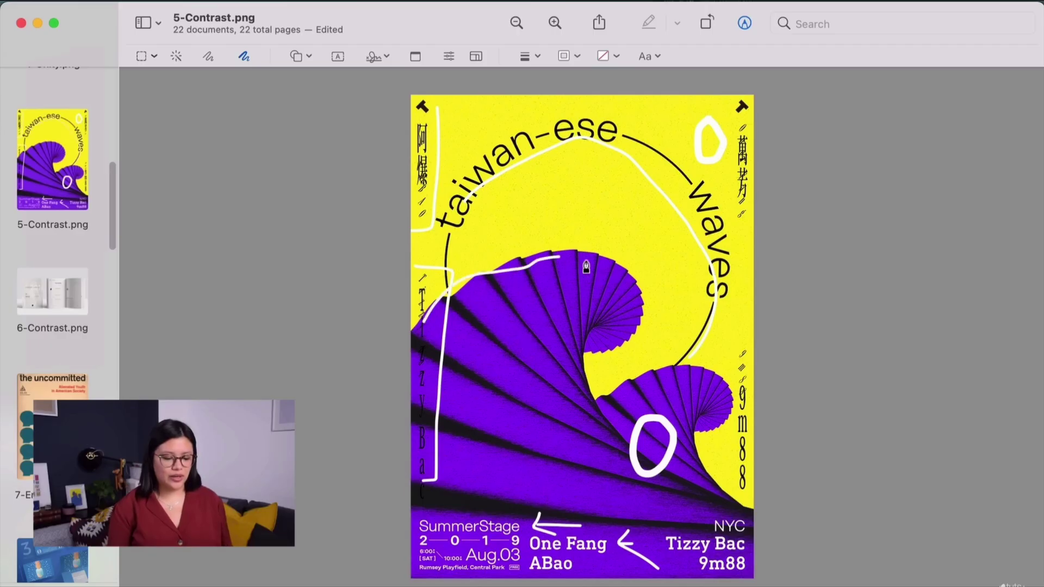
Step: Draw white freehand strokes around the wave's curl and along the poster's bottom band
drag(634, 320, 595, 374)
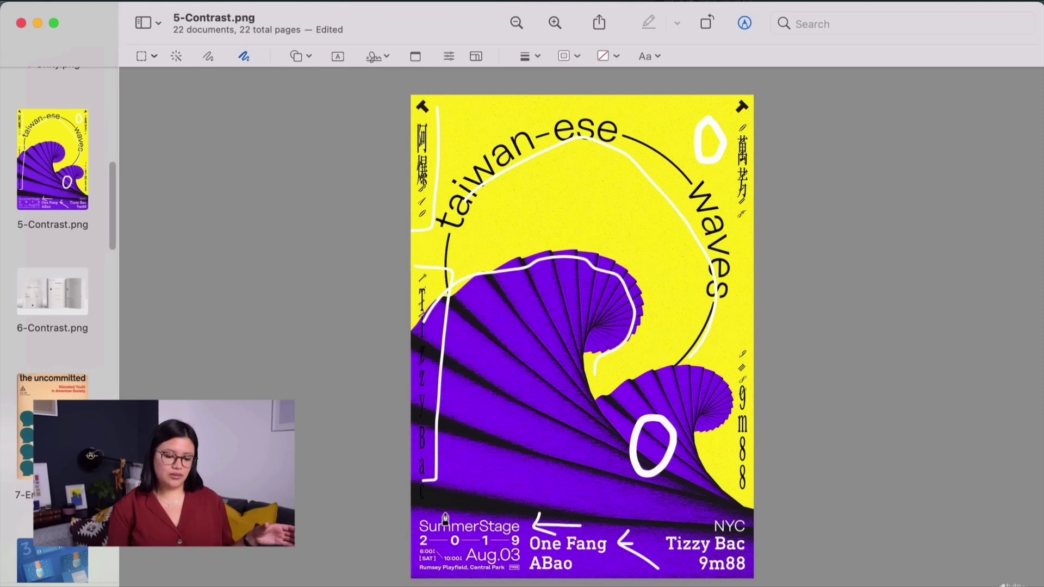
mouse_move(414, 510)
mouse_down()
mouse_move(611, 513)
mouse_move(615, 566)
mouse_up()
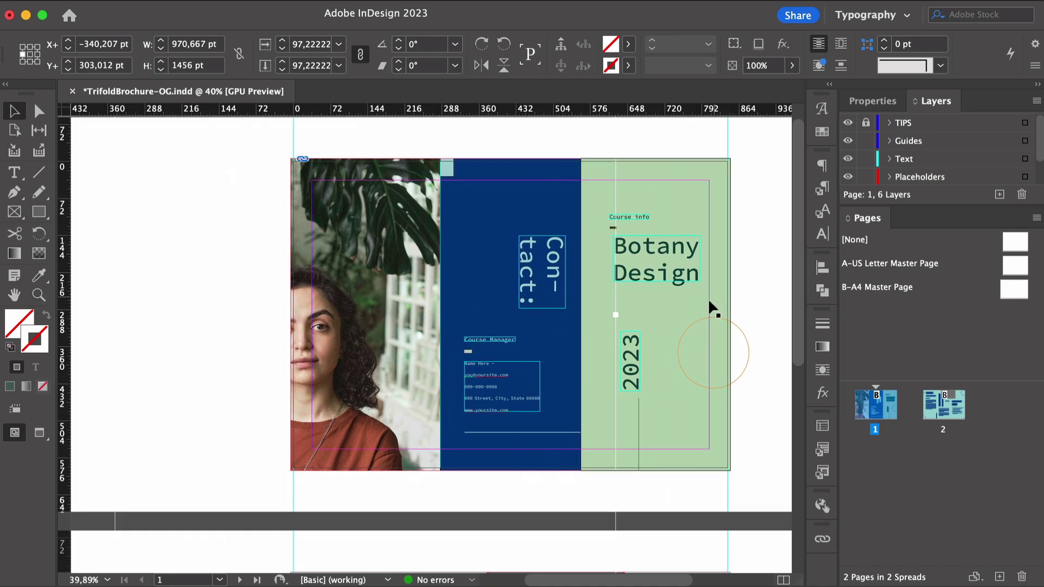
Step: Shrink the woman photo to show her whole figure, then open the red fox cubs photo page
drag(580, 317, 478, 310)
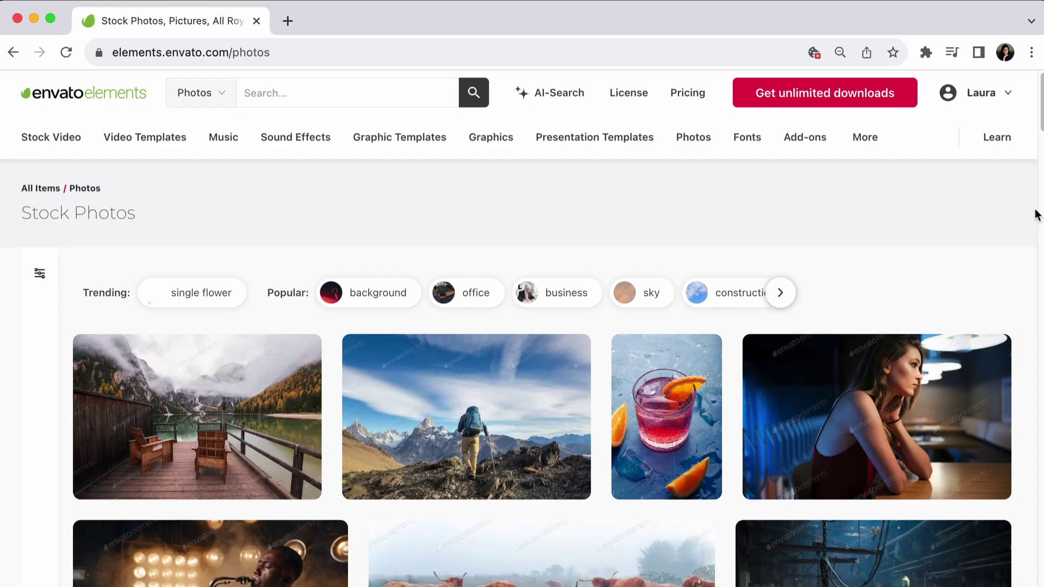
scroll(1035, 213, down, 3)
scroll(522, 373, down, 10)
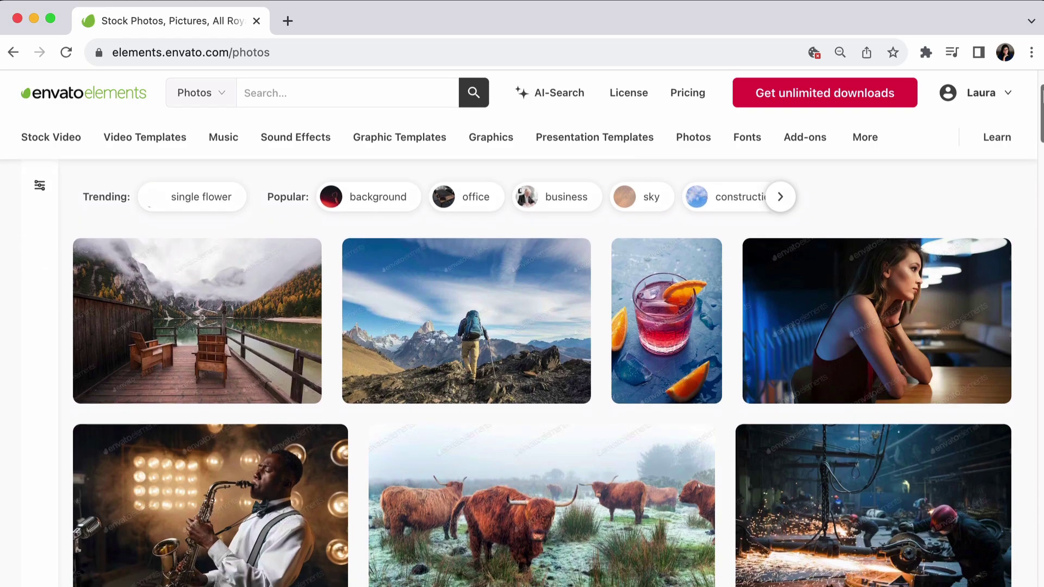
scroll(542, 372, down, 15)
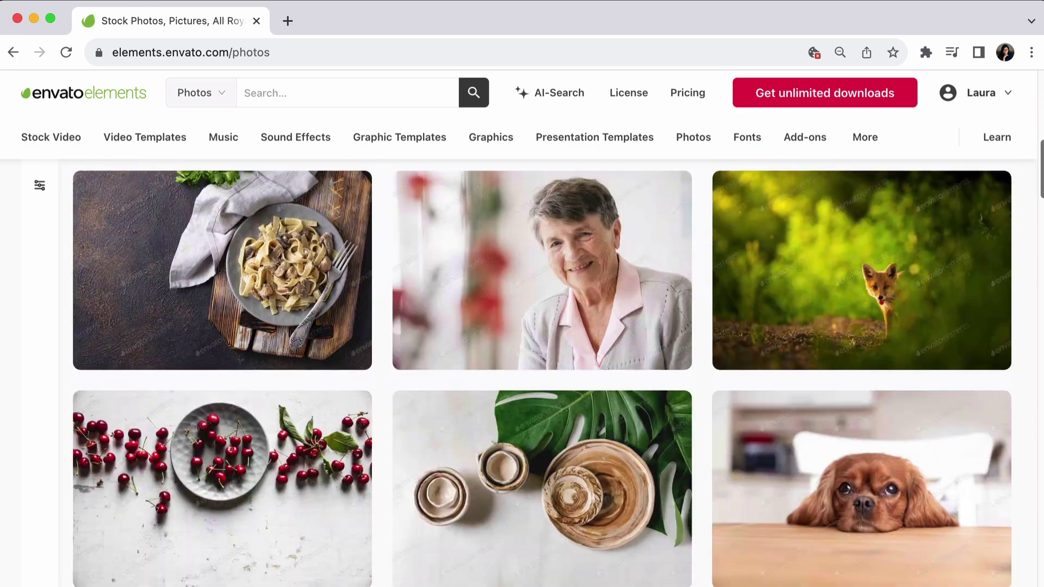
scroll(542, 373, down, 7)
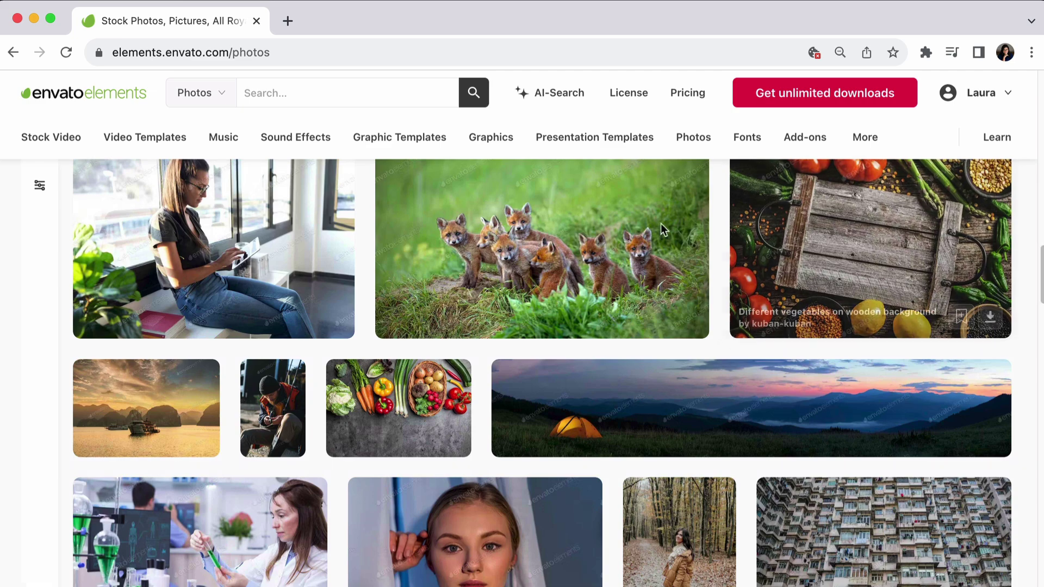
click(542, 249)
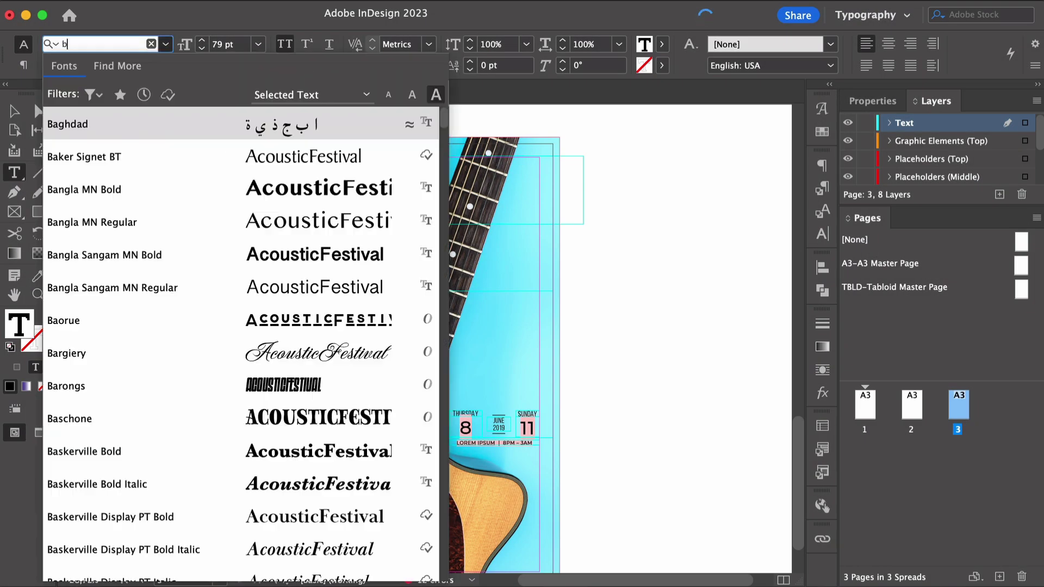
Step: Apply the Blogh font, then set the contact text in JUST Sans Regular at 7 pt
text(l)
click(140, 155)
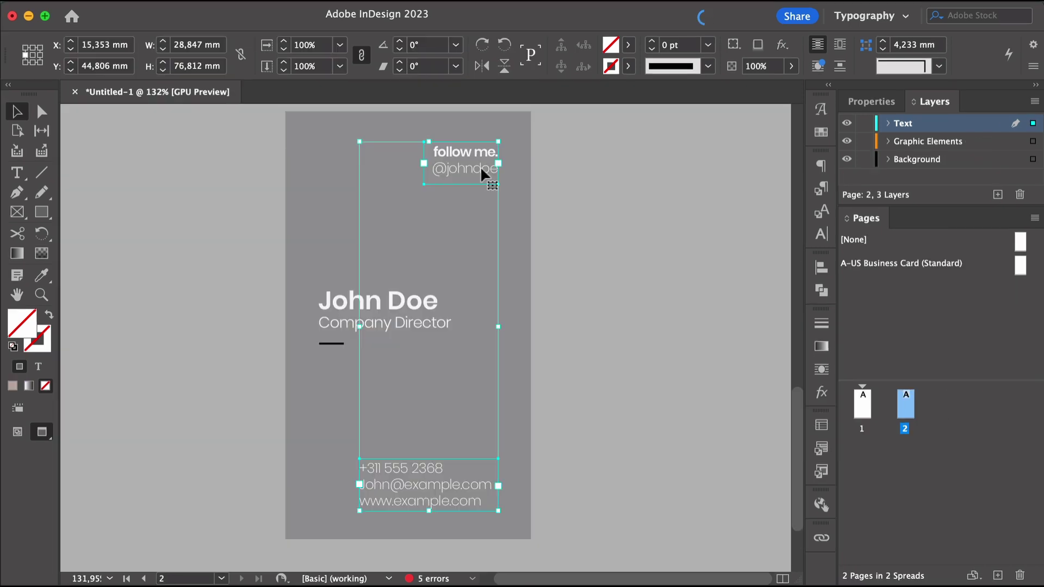
key(t)
click(154, 46)
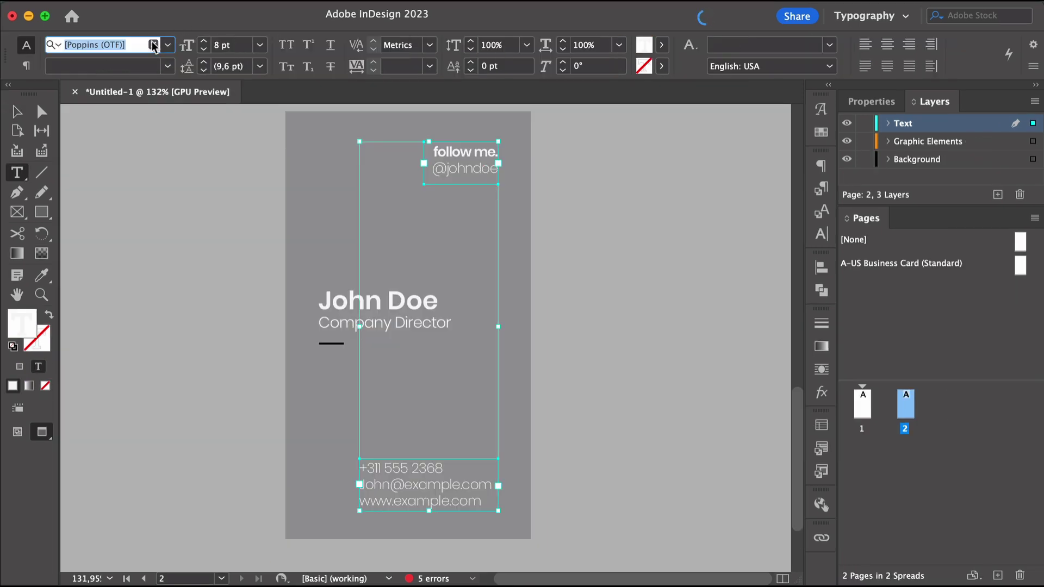
text(just)
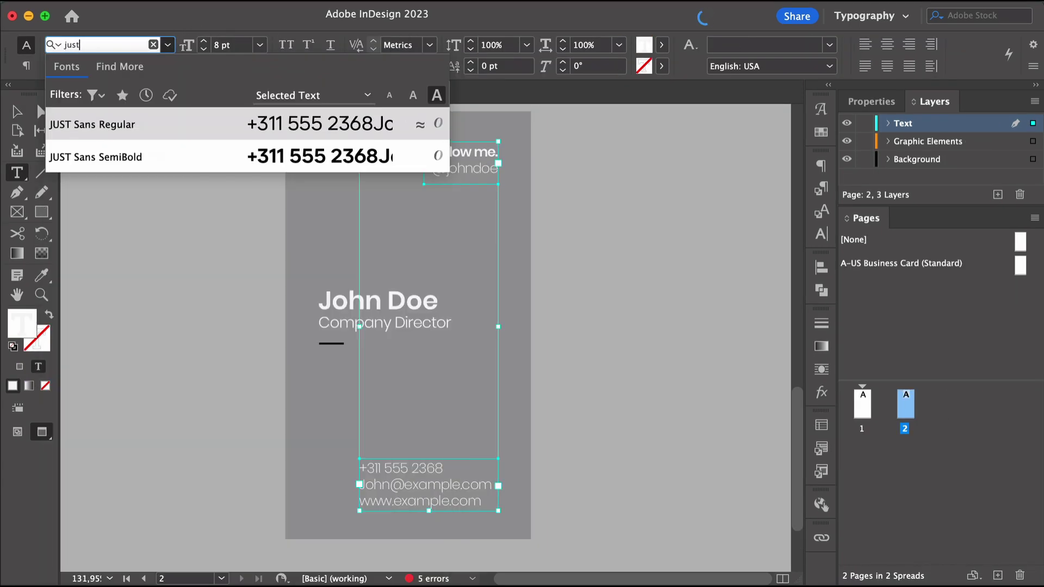
click(177, 133)
key(super+shift+comma)
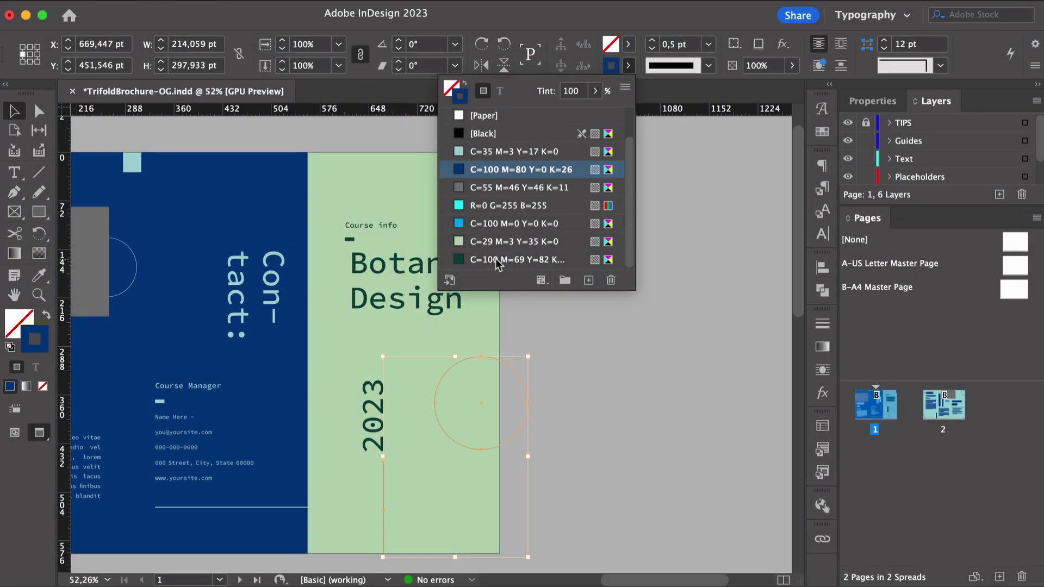
Step: Fill the inside spread background with light green C=29 M=3 Y=35 K=0 and delete the cover's blue square
click(492, 185)
key(Delete)
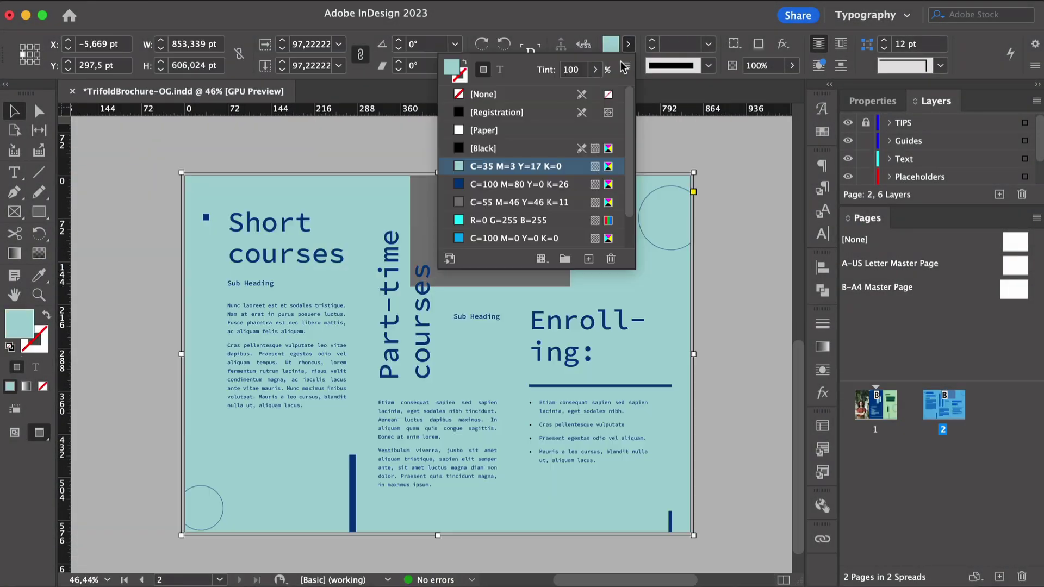
scroll(511, 216, down, 1)
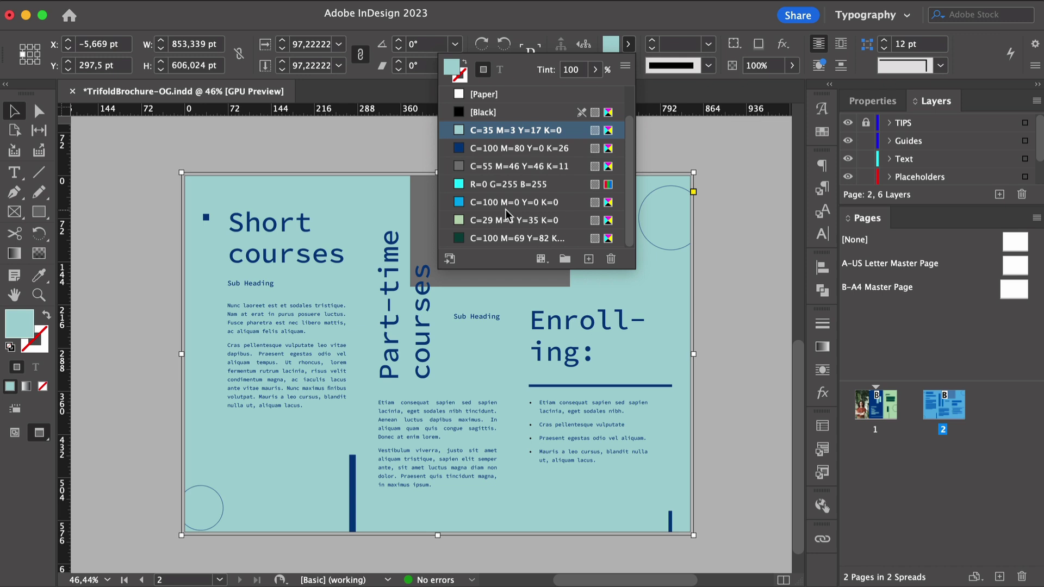
click(532, 229)
key(w)
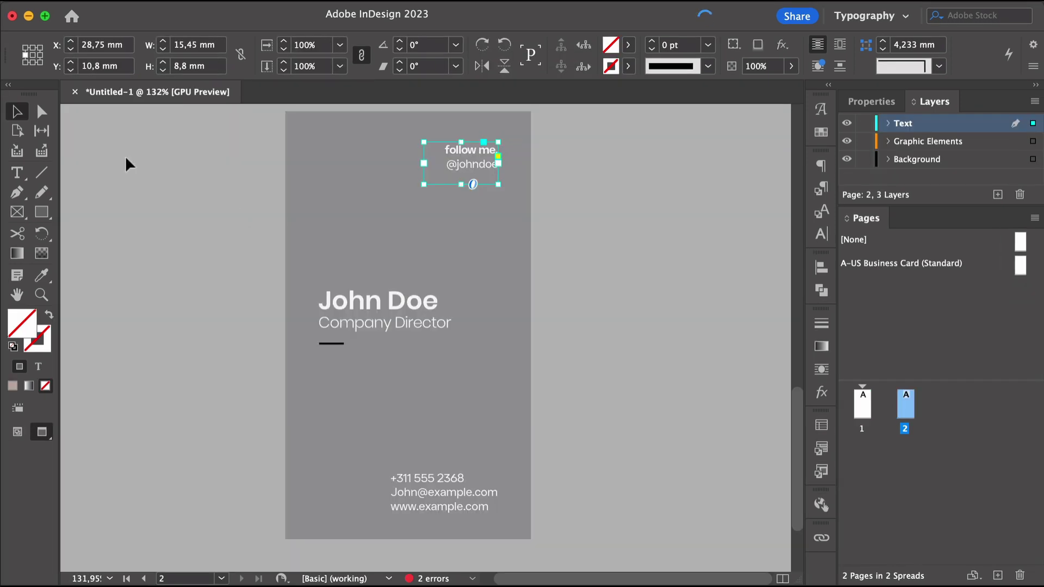
Step: Fill the business card's background frame with black
click(426, 321)
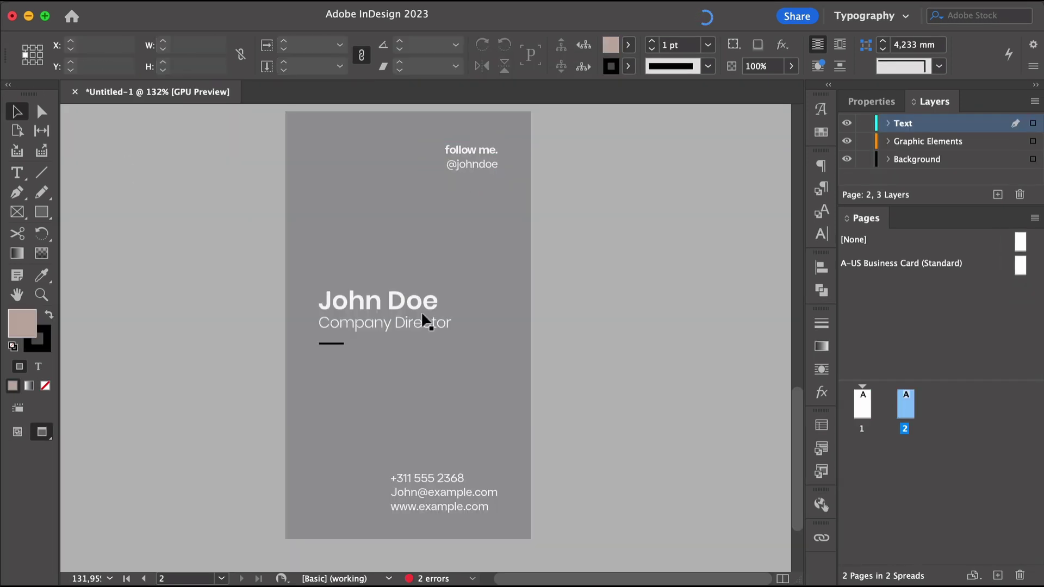
click(342, 166)
click(627, 44)
click(465, 147)
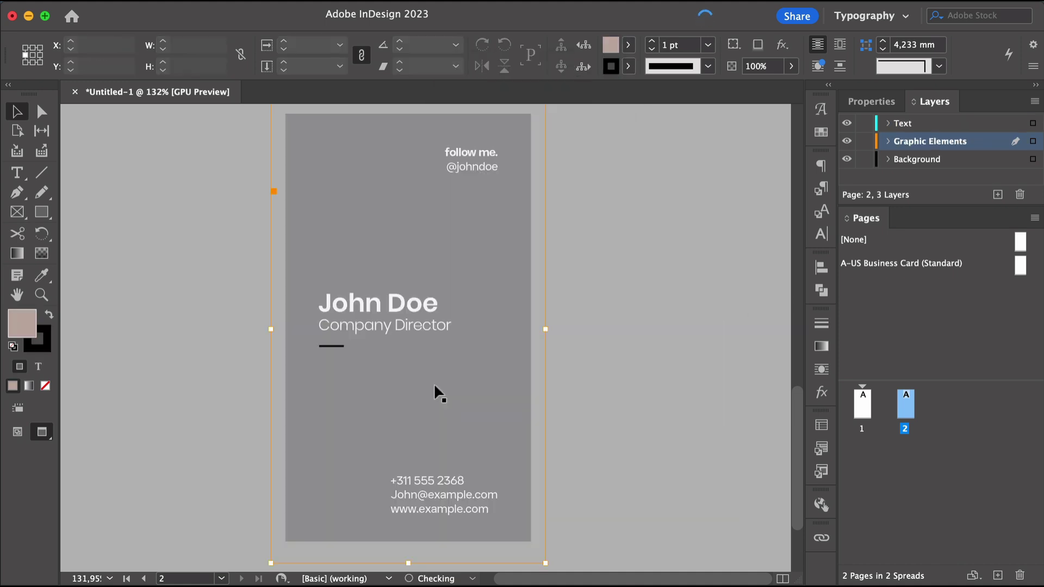
key(super+shift+a)
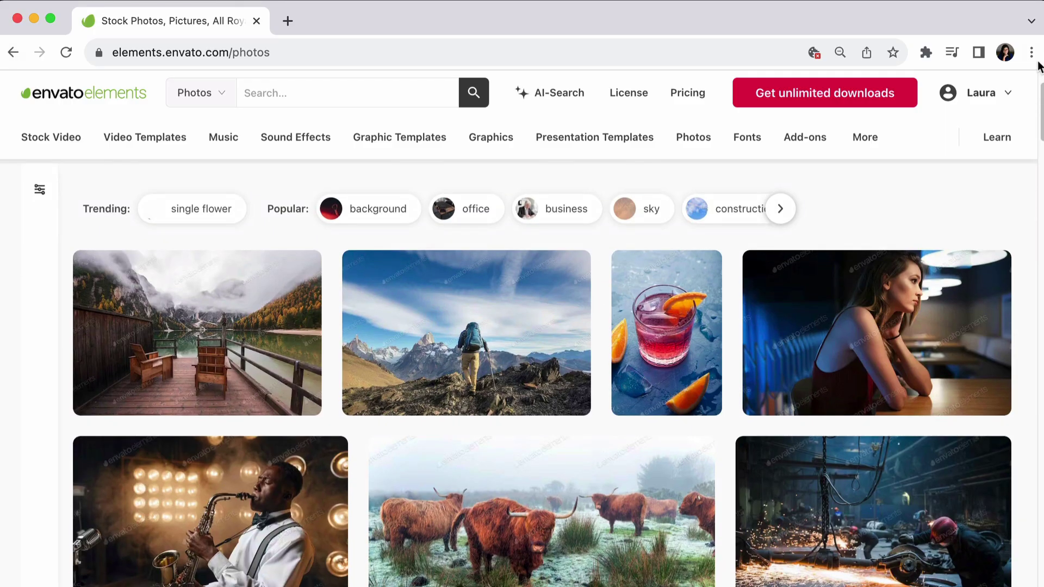
Step: Open the red fox cubs photo's detail page to view its 4554 × 2562 px size and licence
scroll(542, 374, down, 8)
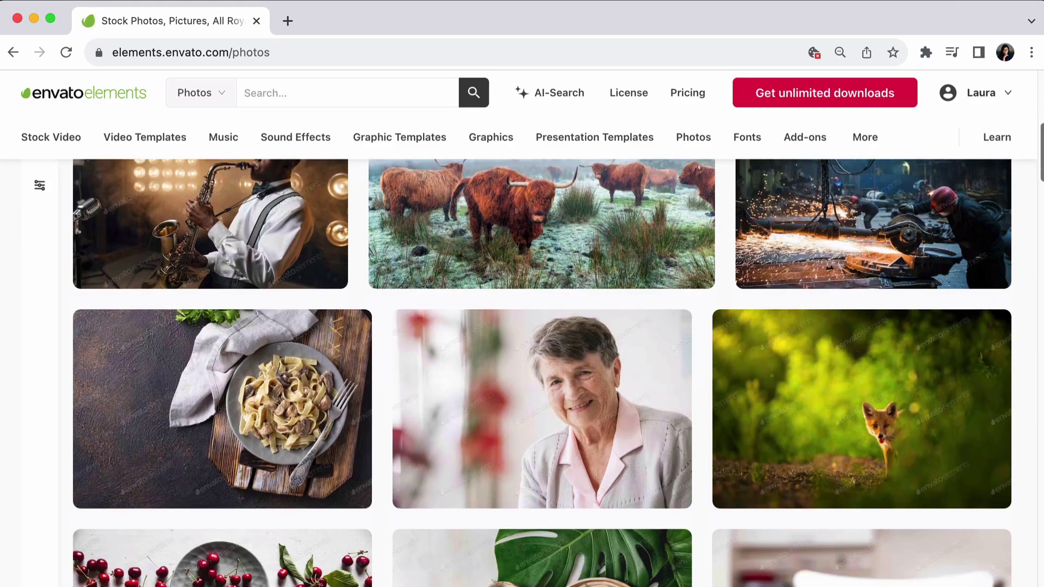
scroll(542, 373, down, 11)
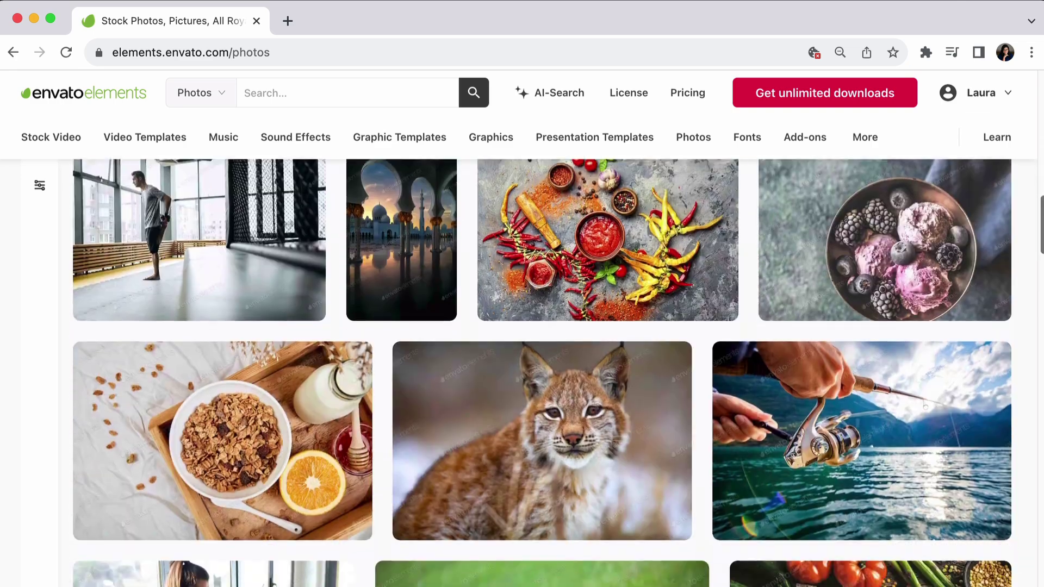
scroll(788, 228, down, 5)
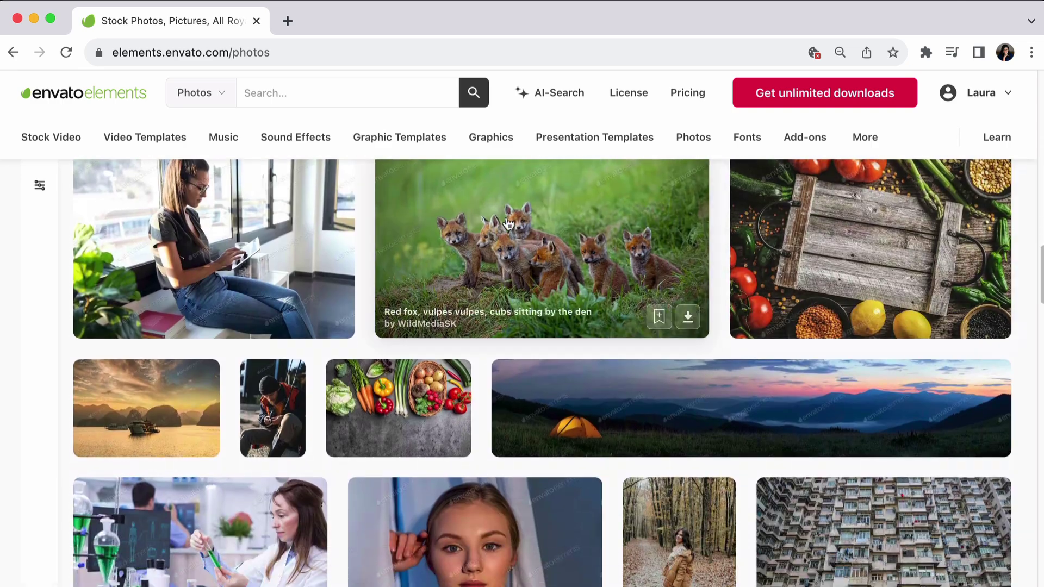
click(508, 223)
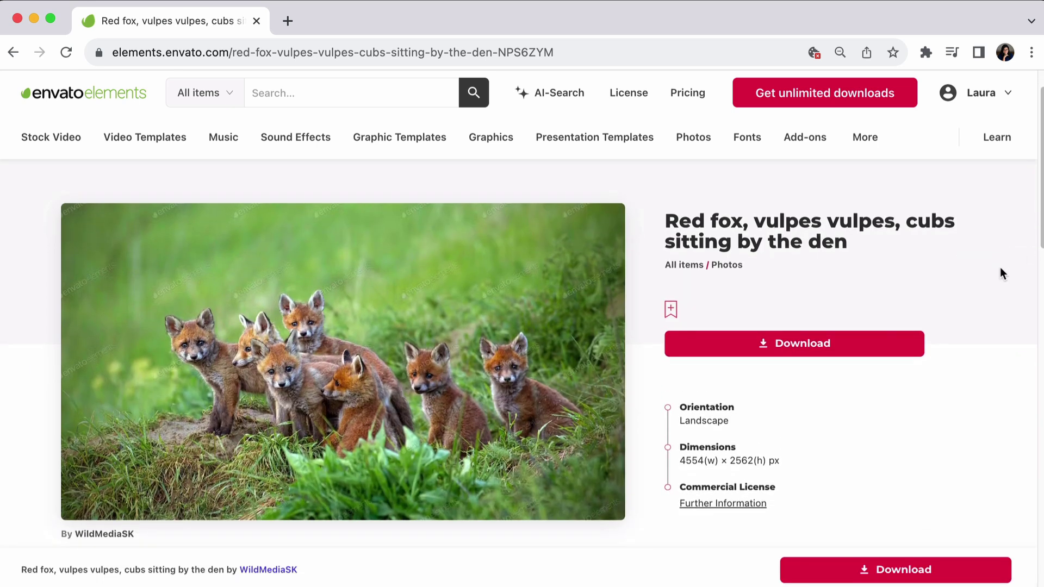
scroll(1000, 272, down, 1)
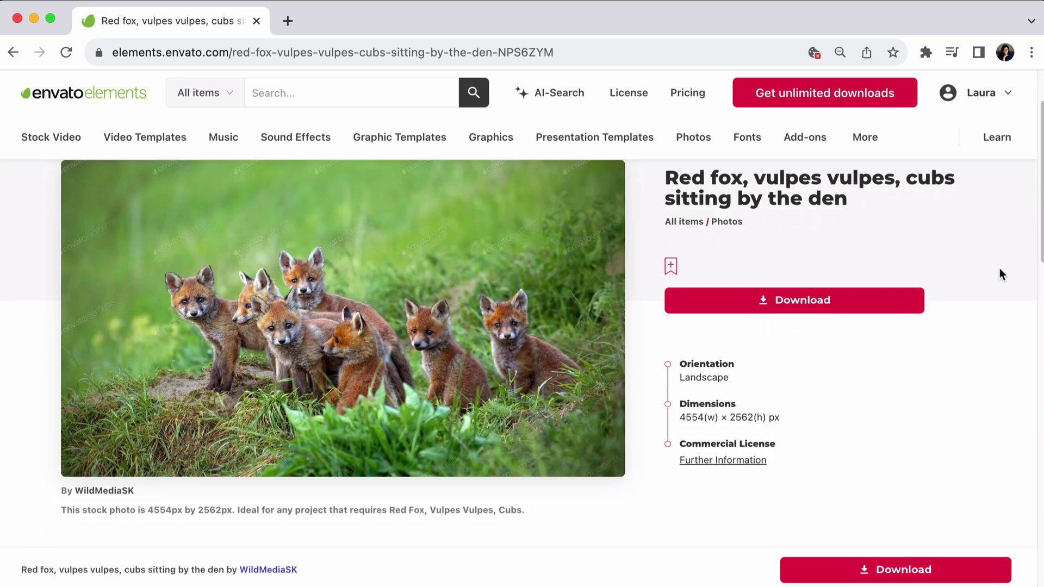